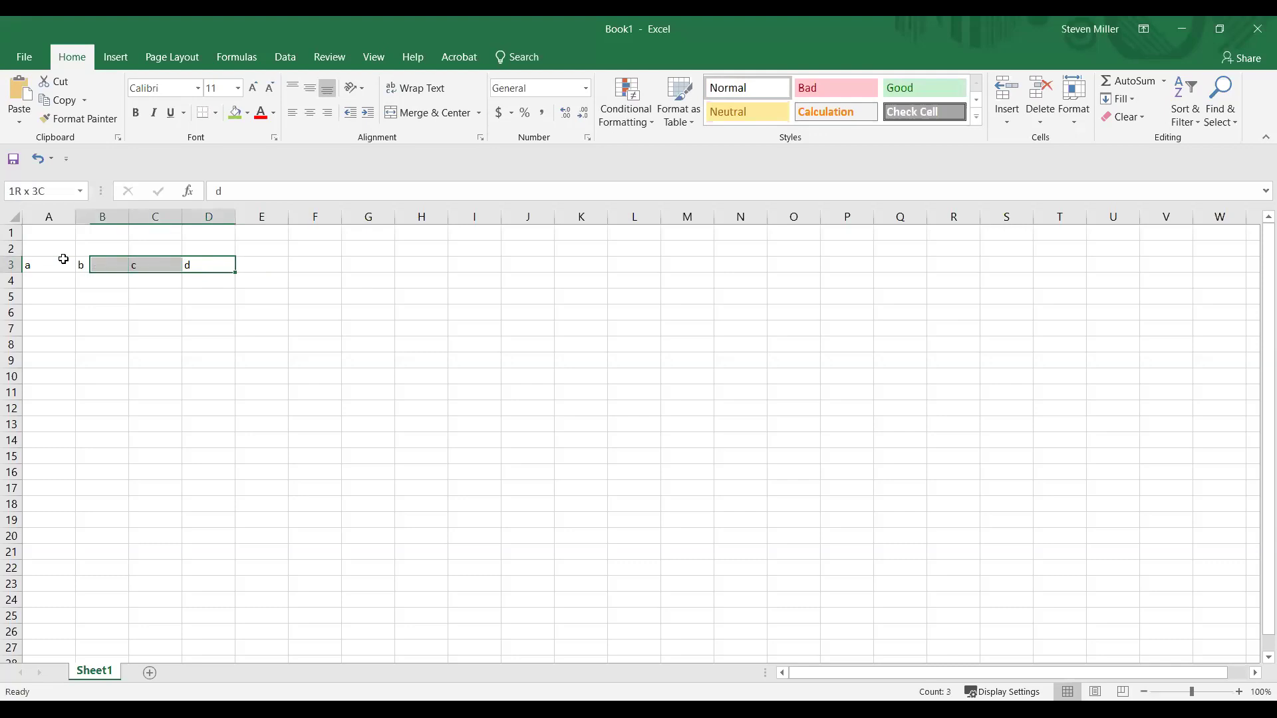
Step: Shift the a–d headings to B3:E3 and enter the starting n value 0 in A4
drag(235, 264, 29, 264)
key(Down)
text(0)
key(Tab)
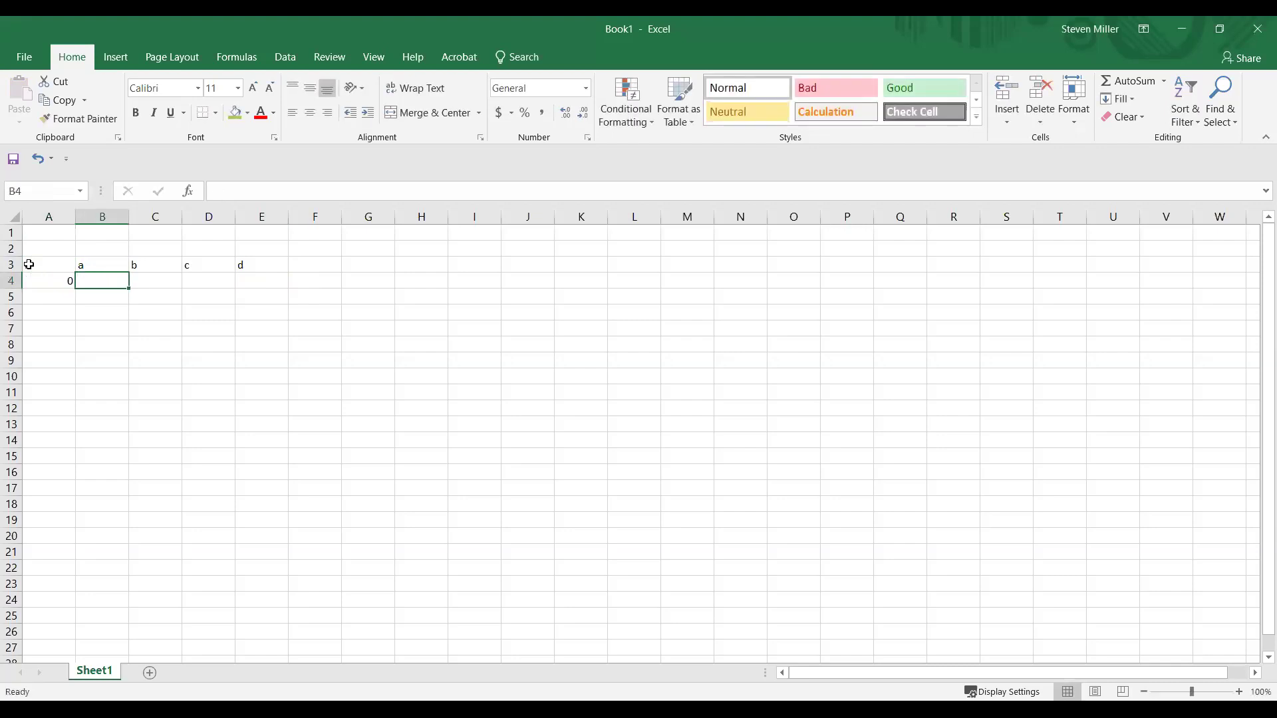
Step: Make the row 3 headings bold and red
drag(12, 280, 31, 272)
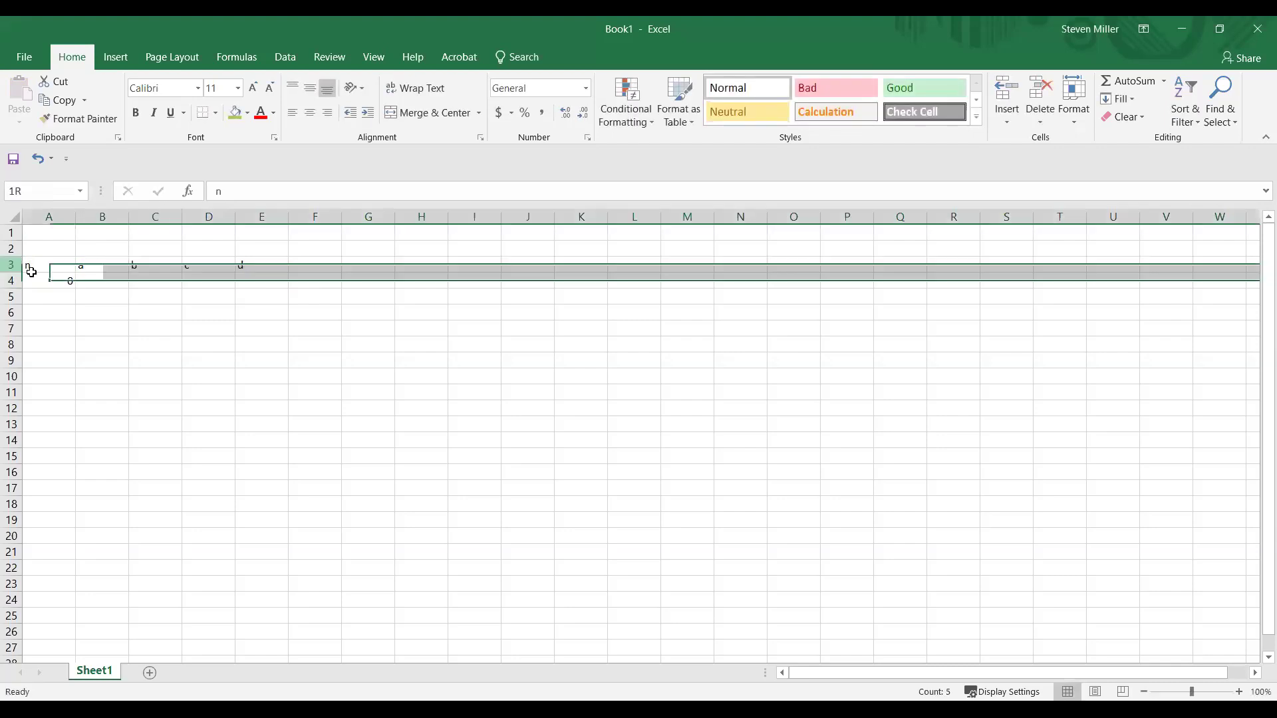
key(ctrl+b)
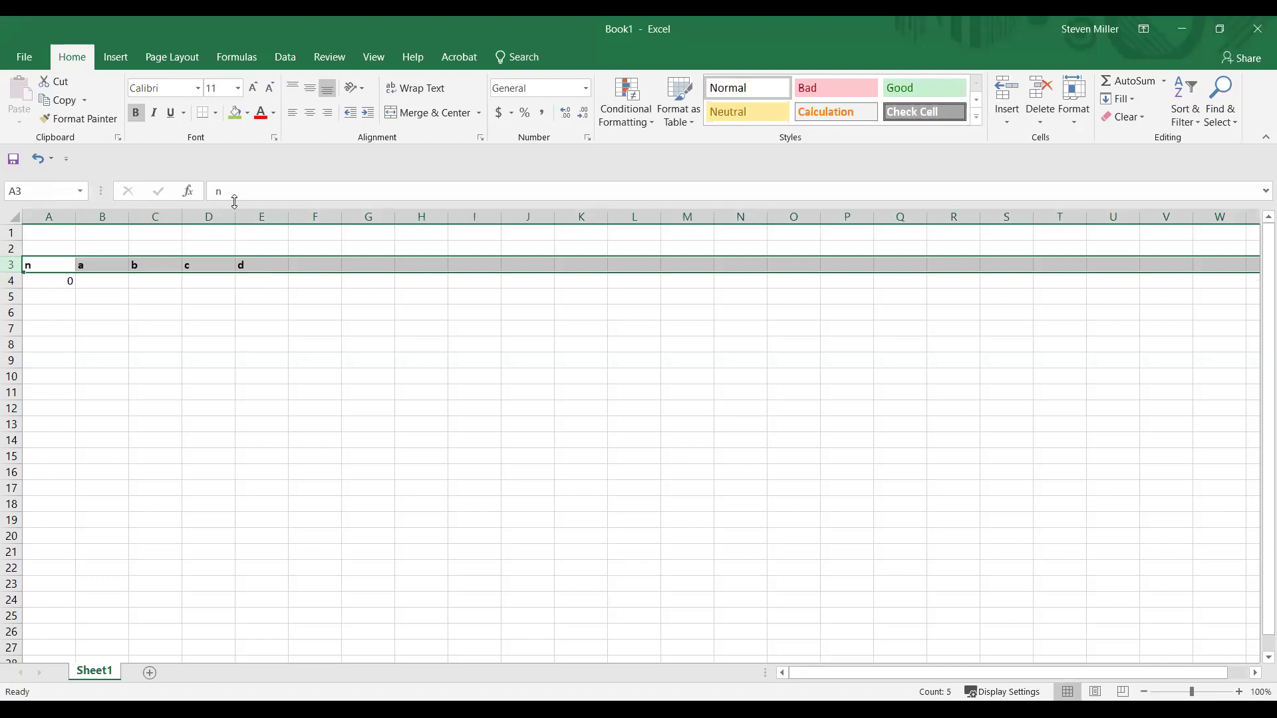
click(262, 118)
Step: Set the font size of columns A–F to 18
click(55, 217)
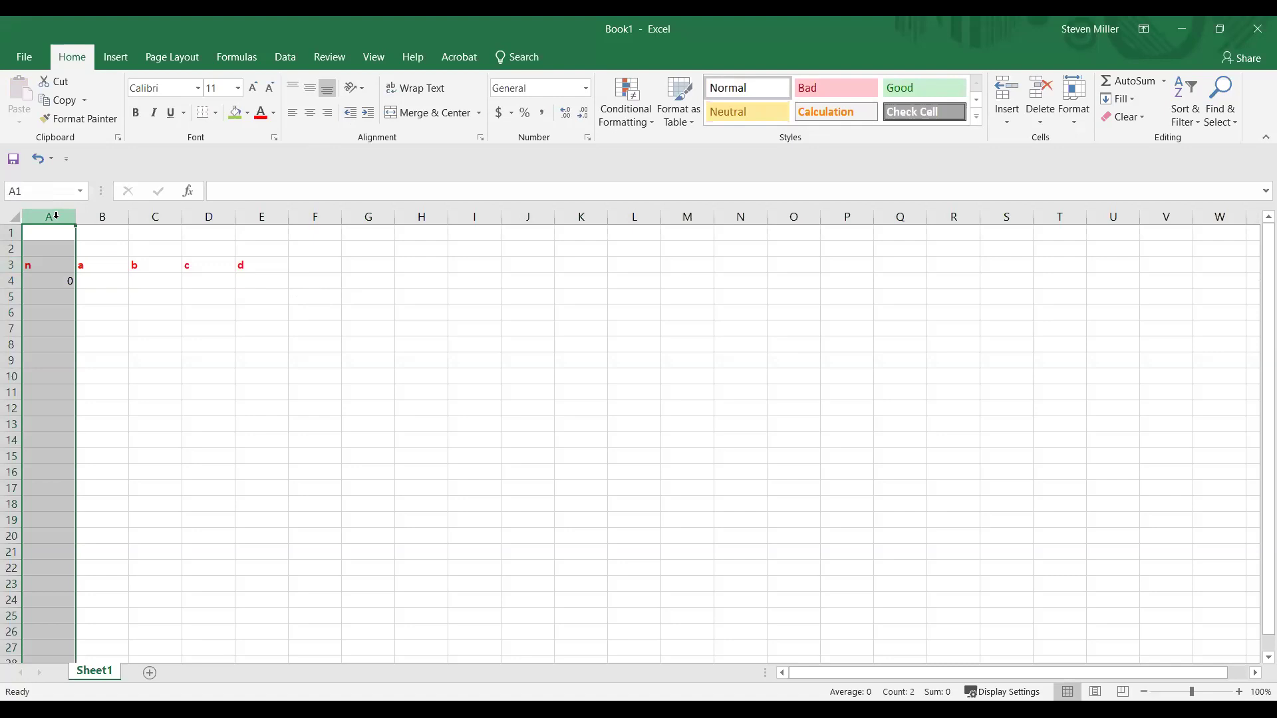
drag(57, 215, 315, 217)
click(228, 95)
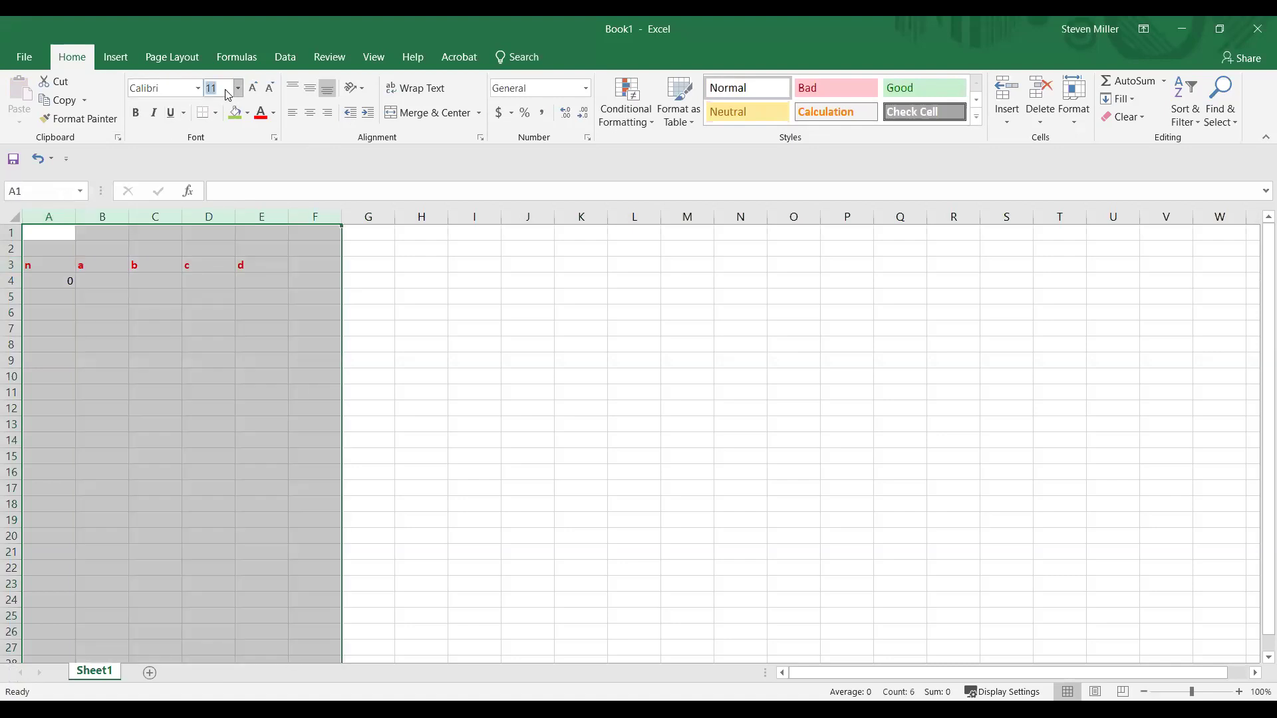
text(25)
key(Return)
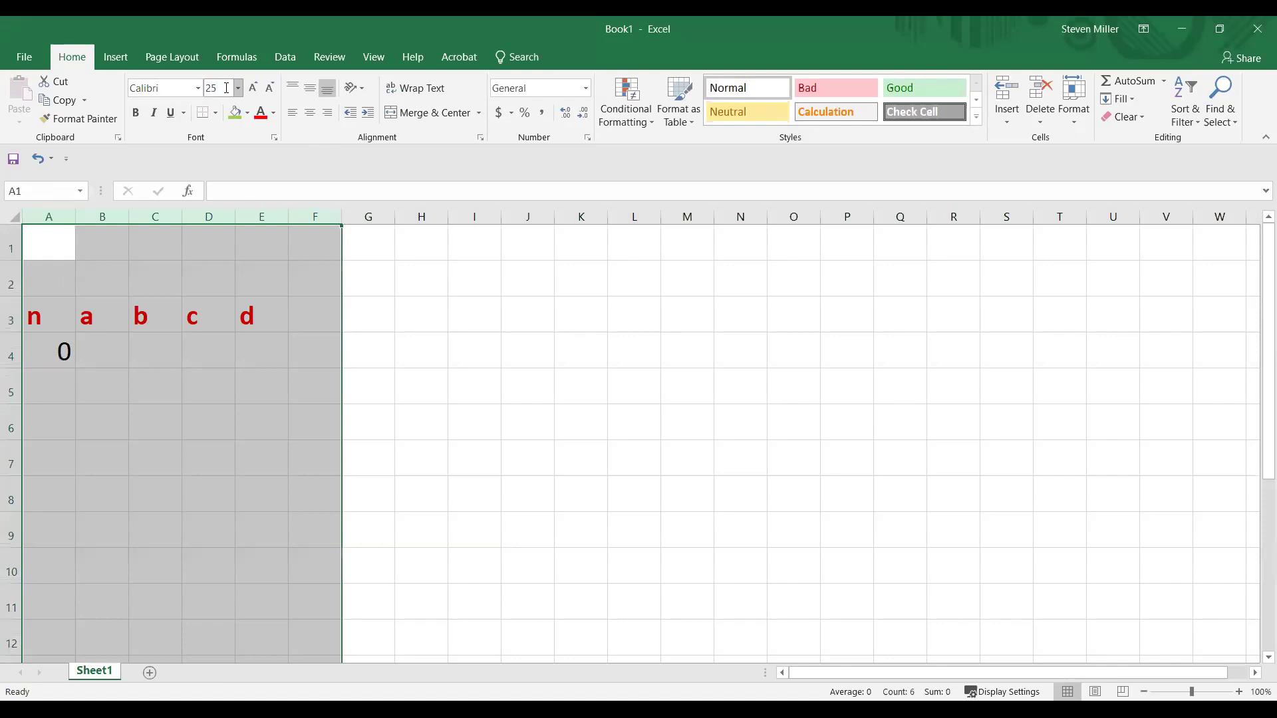
click(226, 88)
text(18)
key(Return)
click(108, 314)
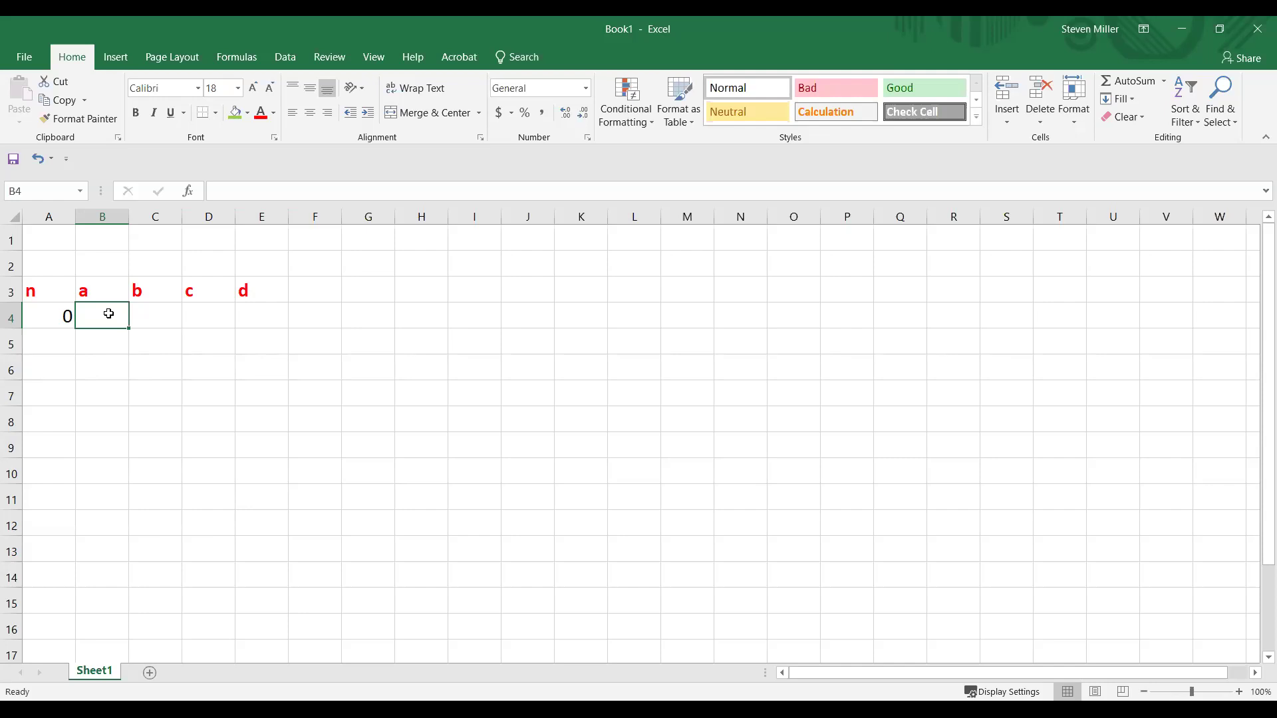
Step: Enter 2, 3, 4 and 1 as the starting a, b, c and d values in B4:E4
text(2)
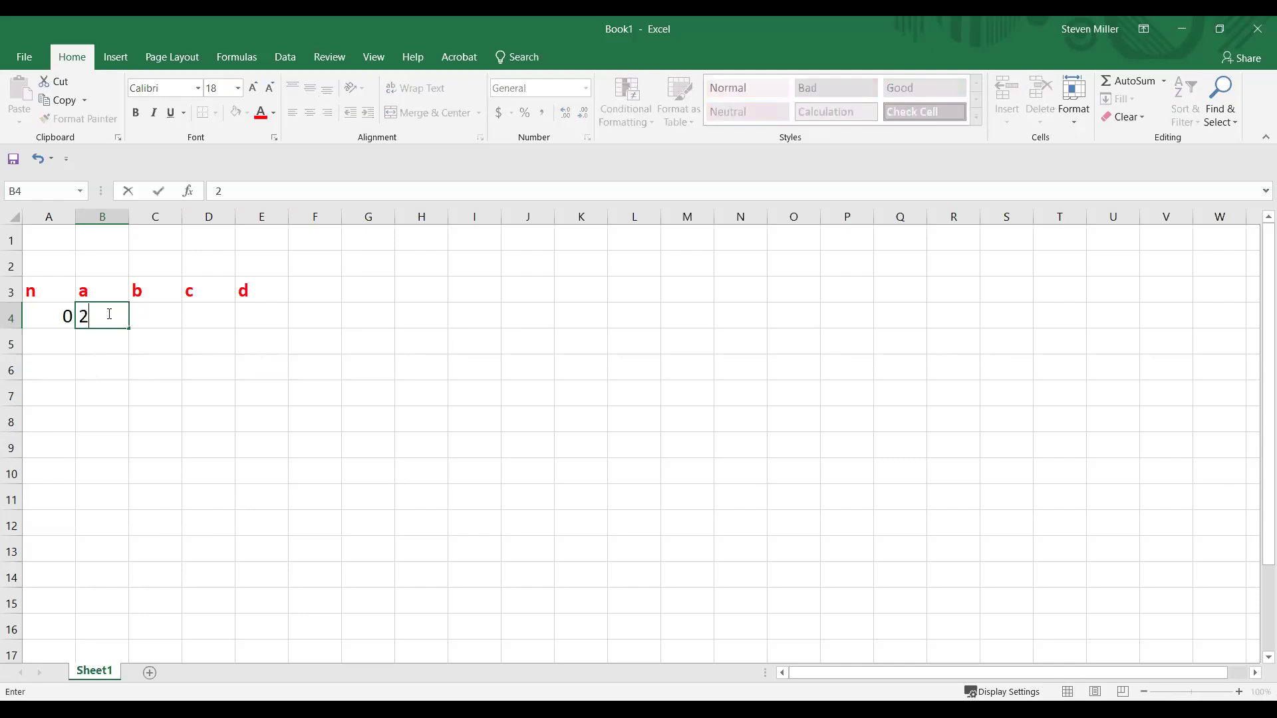
key(Tab)
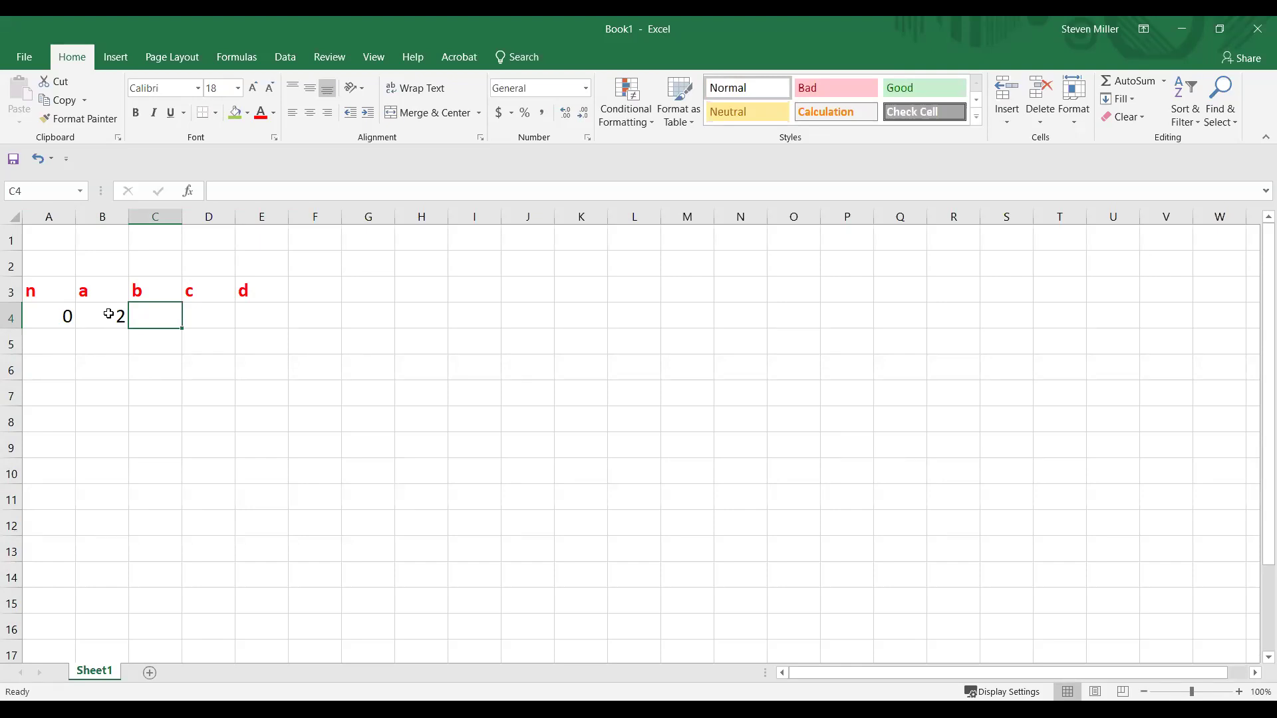
text(3)
key(Tab)
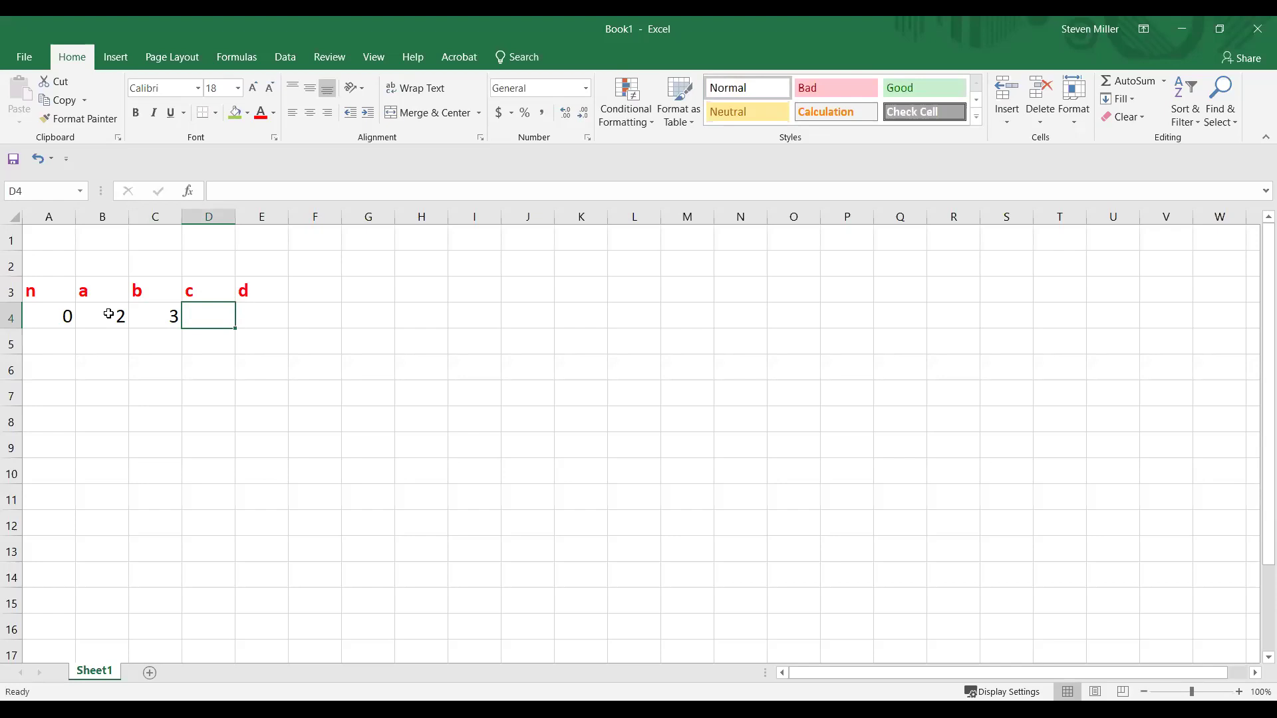
text(4)
key(Tab)
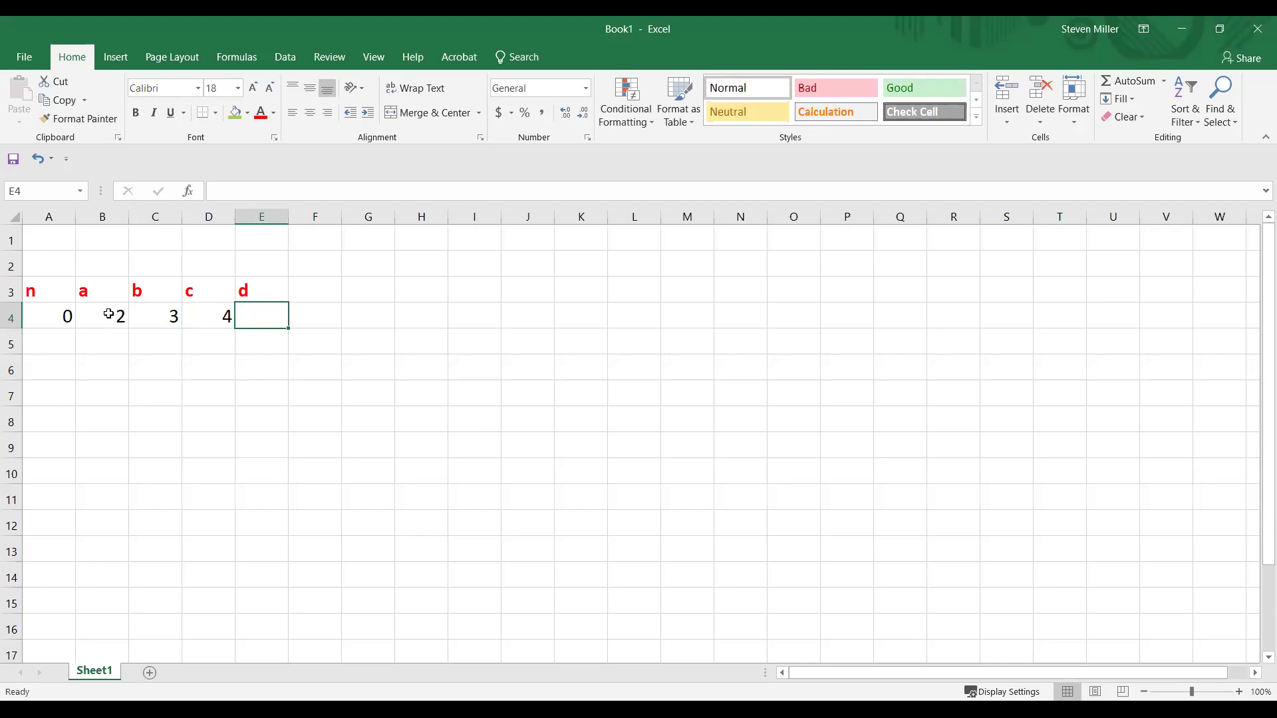
text(1)
key(Return)
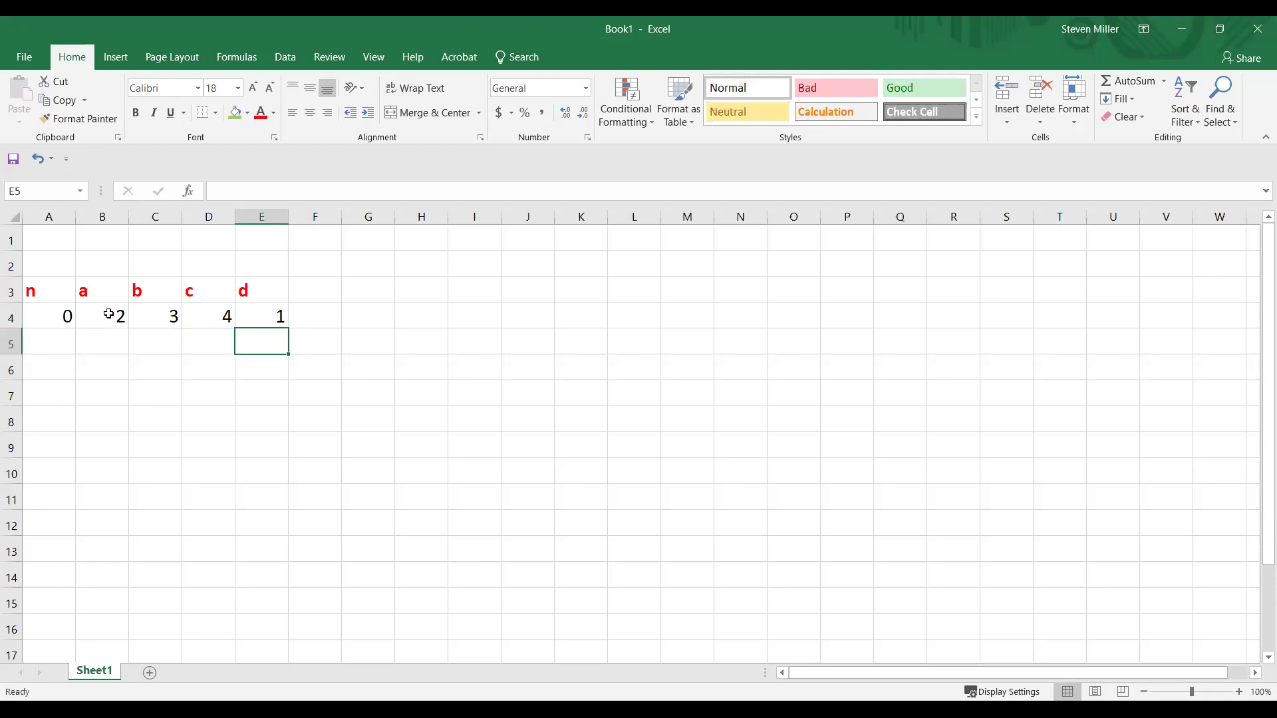
key(Left)
key(Left)
key(Left)
key(Left)
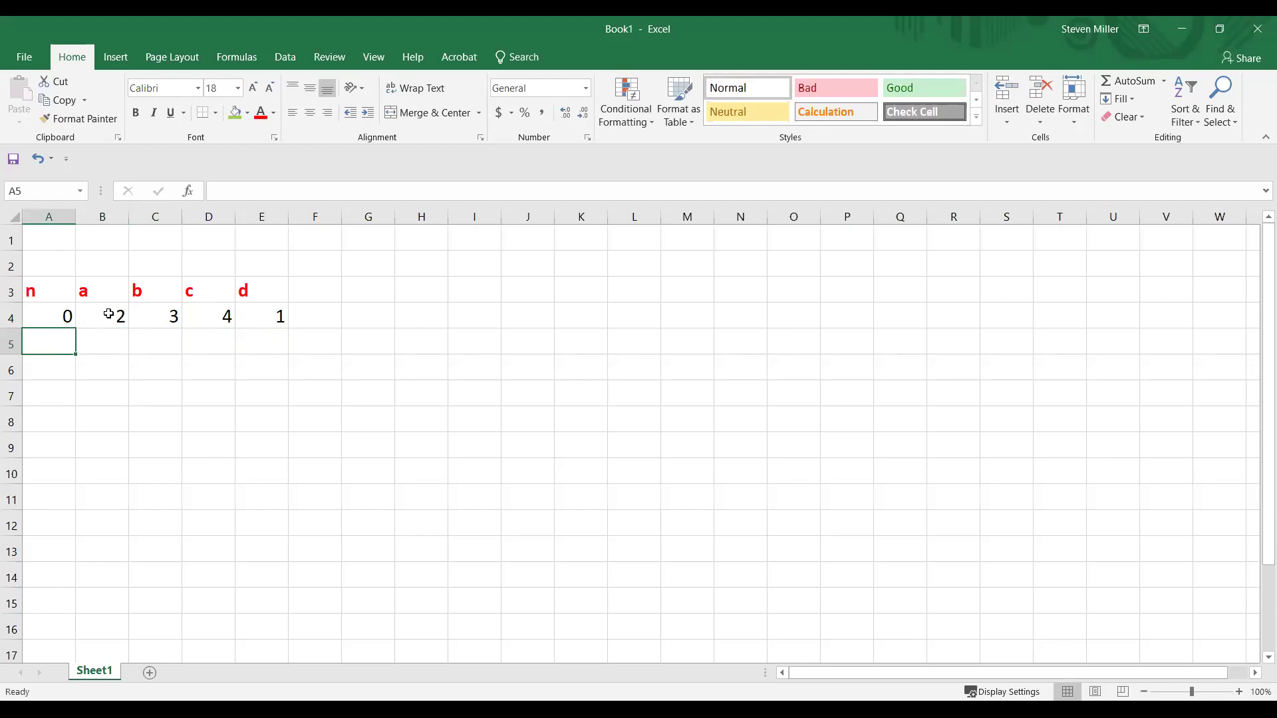
Step: Enter =A4+1 in A5 and fill it down to A16 so n runs 1 to 12
text(=)
key(Up)
text(+1)
key(Return)
key(Up)
key(shift+Down)
key(shift+Down)
key(shift+Down)
key(shift+Down)
key(shift+Down)
key(shift+Down)
key(shift+Down)
key(shift+Down)
key(shift+Down)
key(shift+Down)
key(shift+Down)
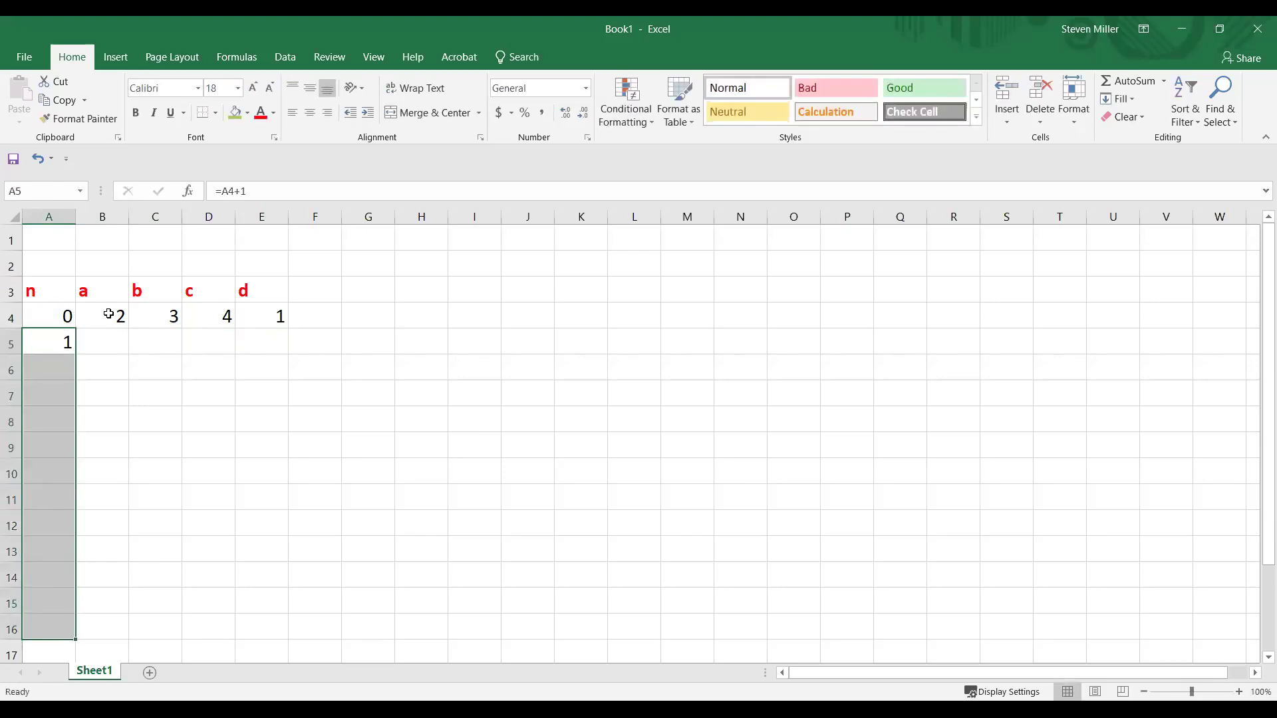
key(ctrl+d)
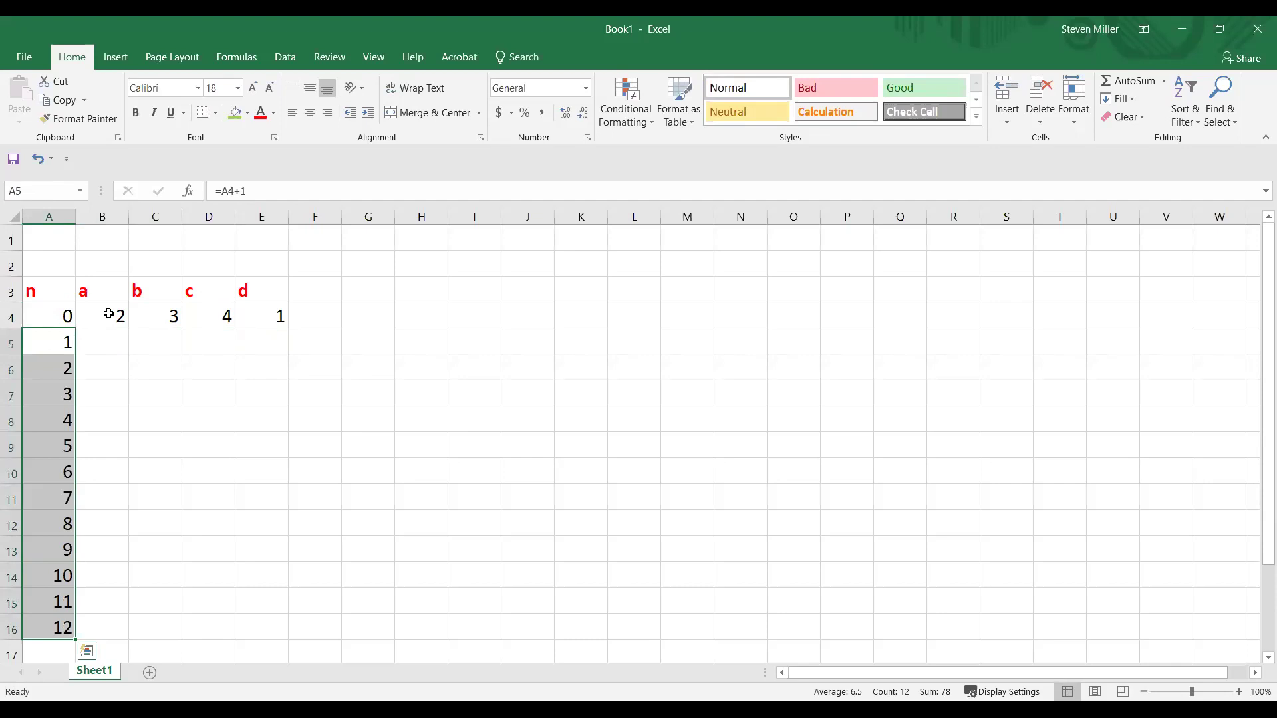
key(Right)
key(Right)
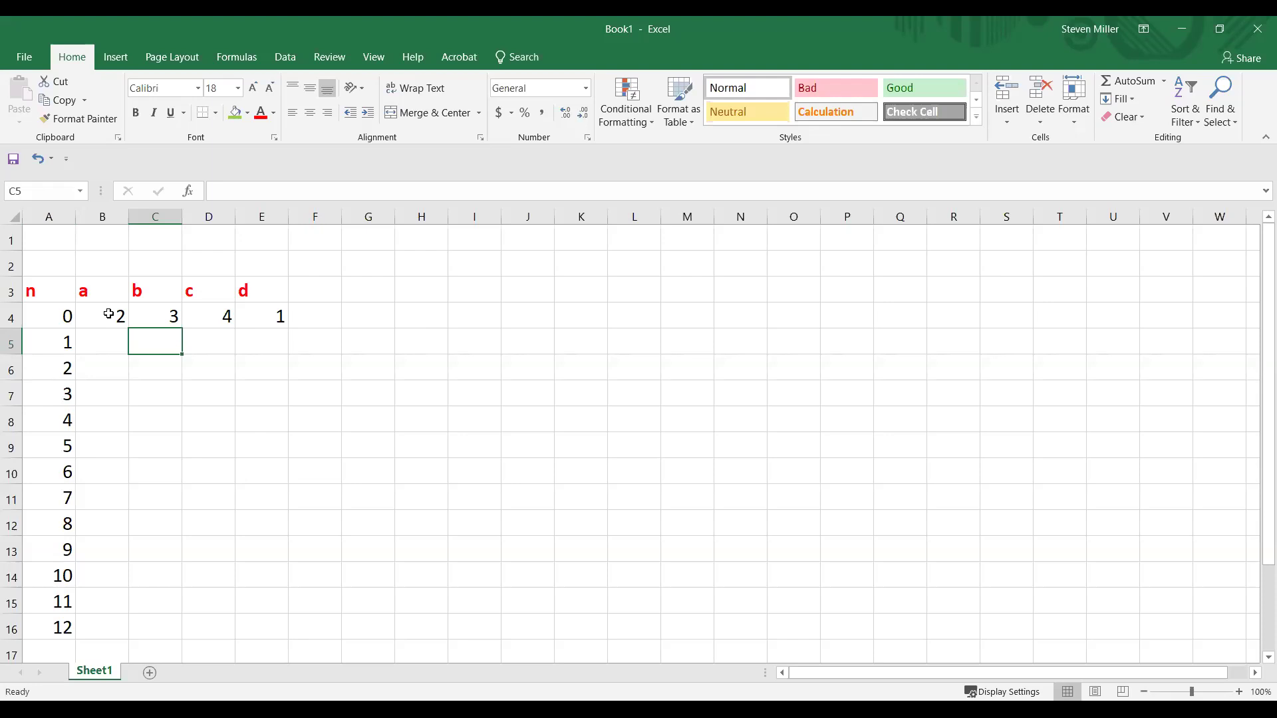
Step: Enter =B4 in C5 and =C4 in D5
text(=)
key(Up)
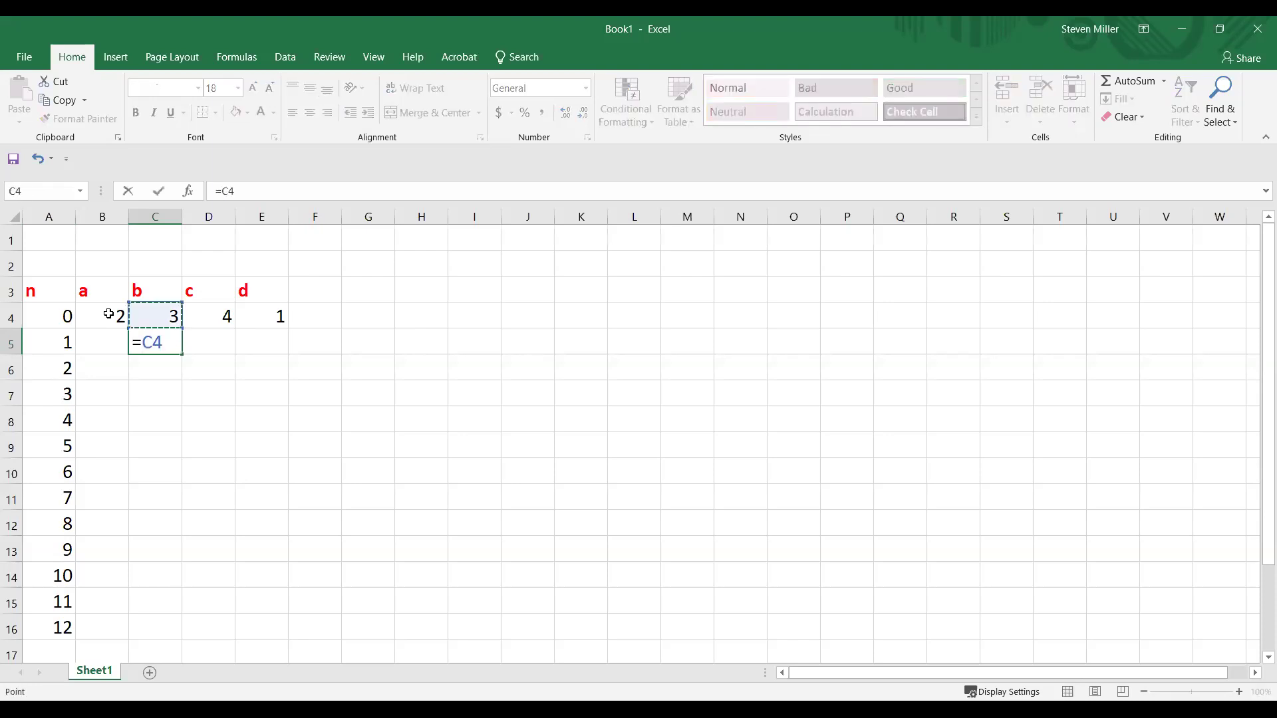
key(Left)
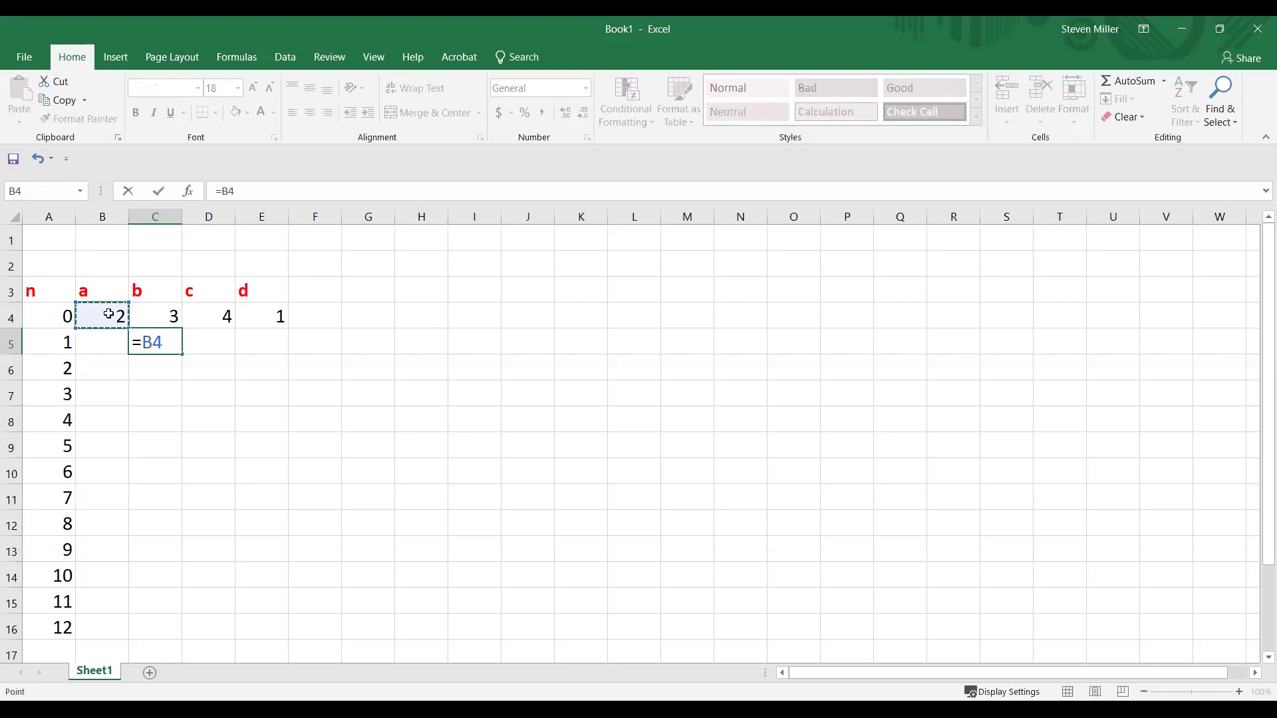
key(Return)
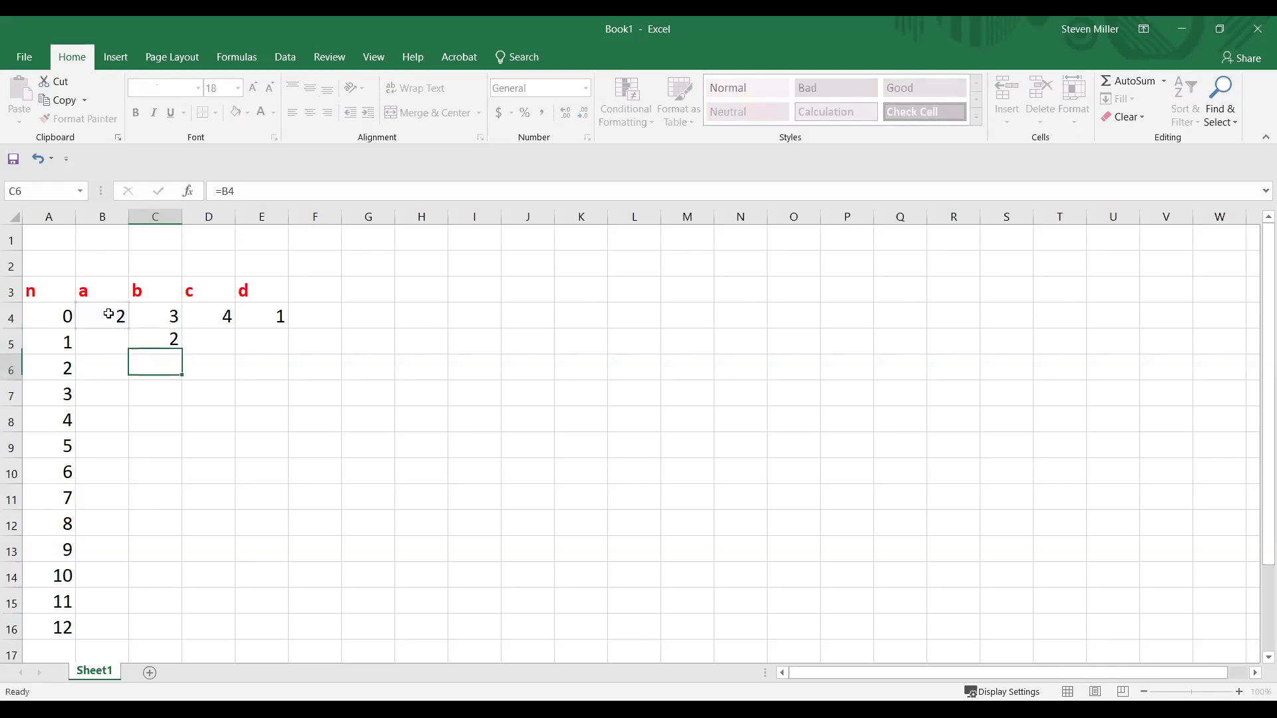
key(Right)
key(Up)
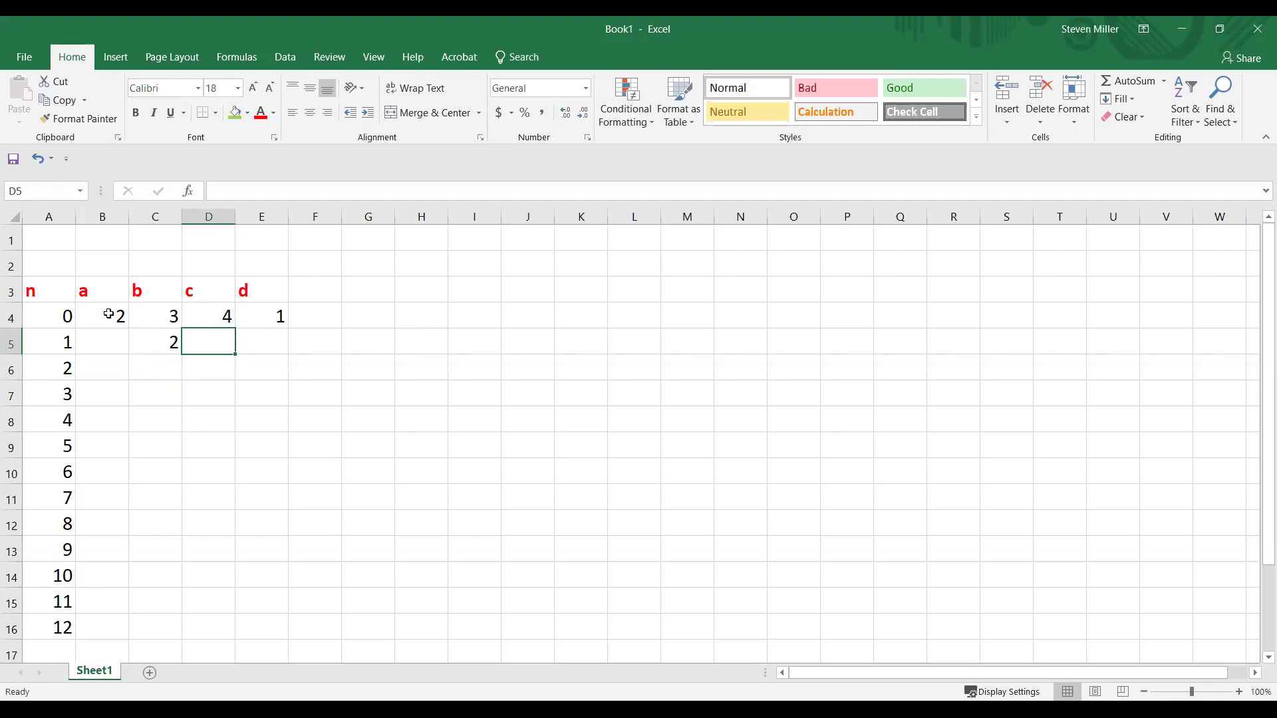
text(=)
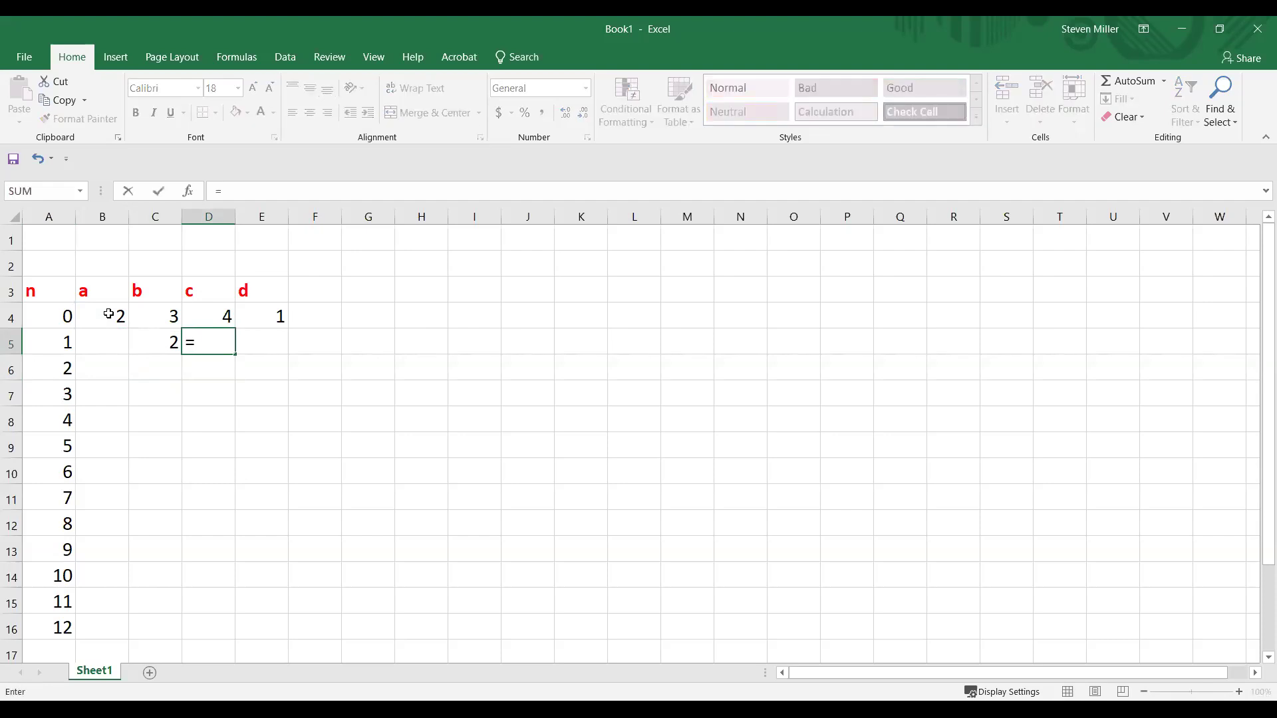
key(Up)
key(Left)
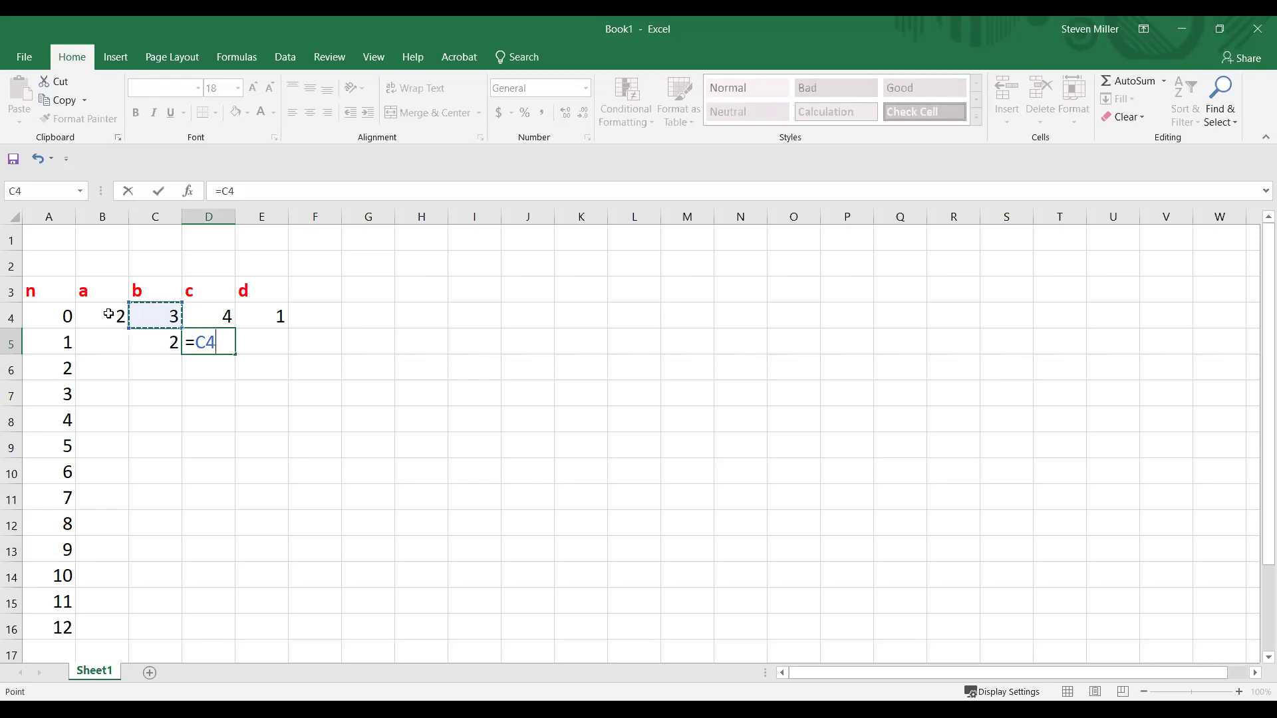
key(Return)
Step: Enter =D4 in E5 so row 5 reads b=2, c=3, d=4
key(Page_Down)
key(Page_Up)
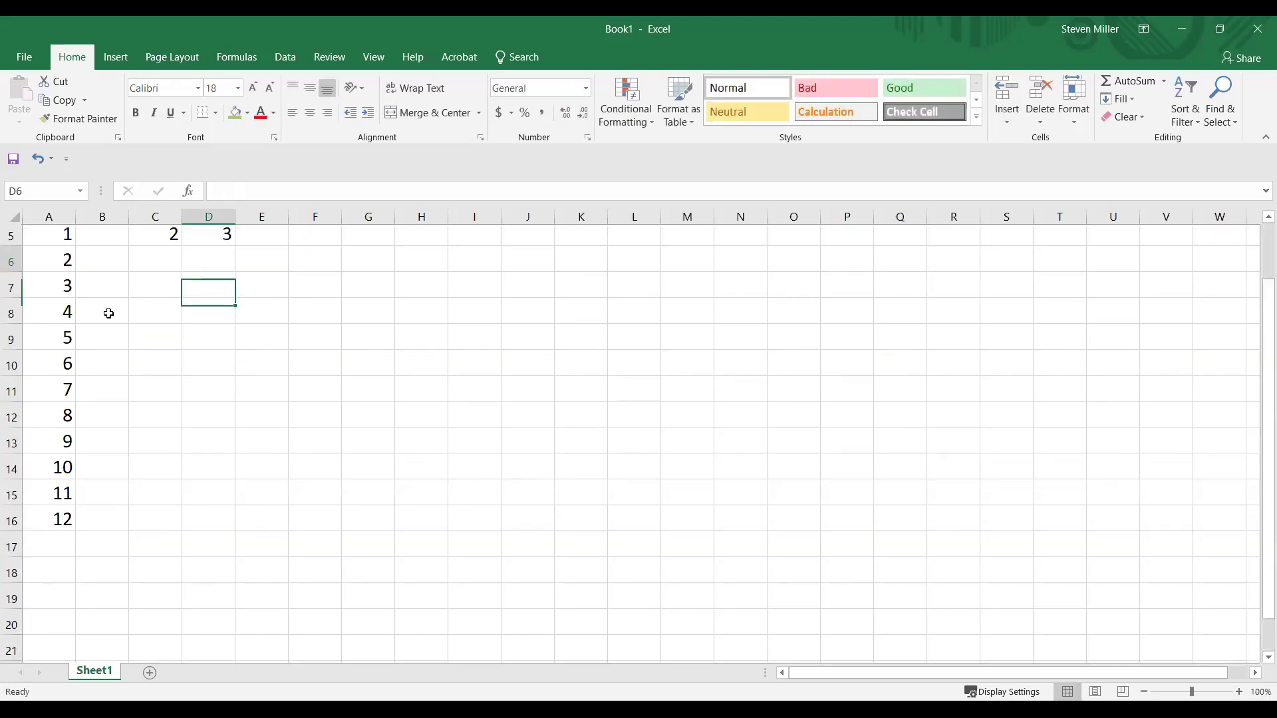
key(Right)
key(Up)
text(=)
key(Up)
key(Left)
key(Return)
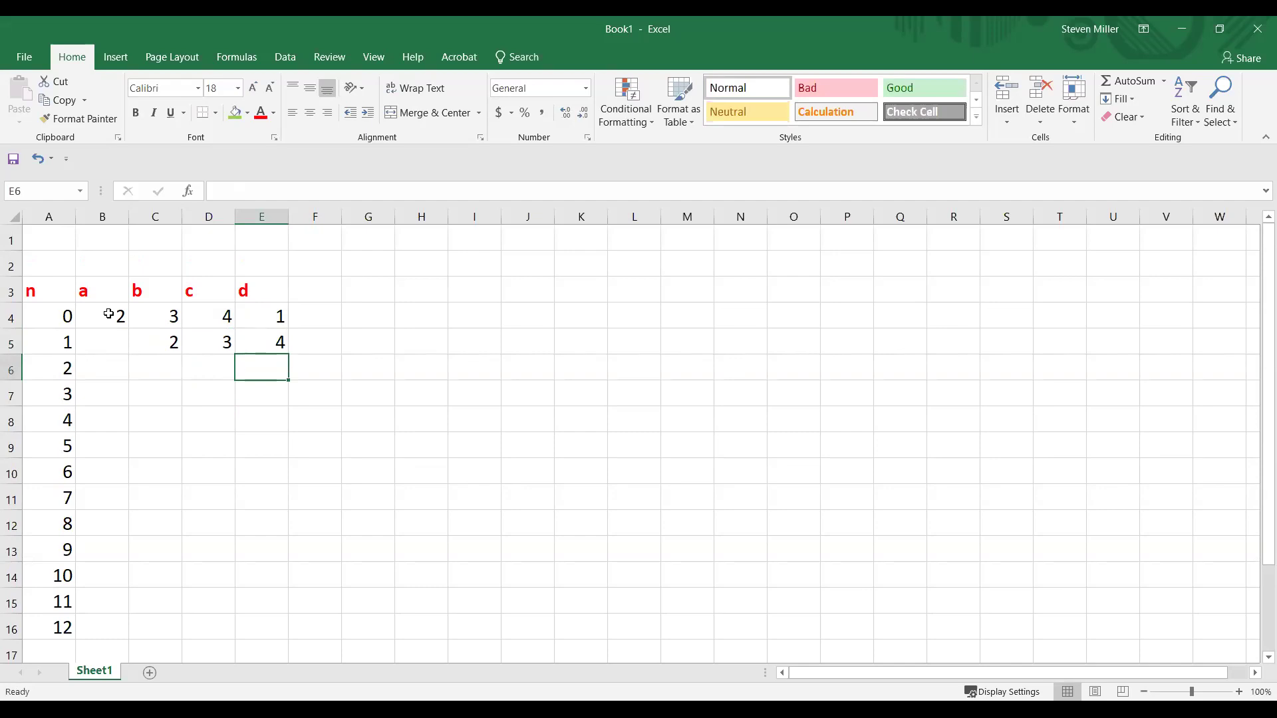
key(Up)
key(Left)
key(Left)
key(Left)
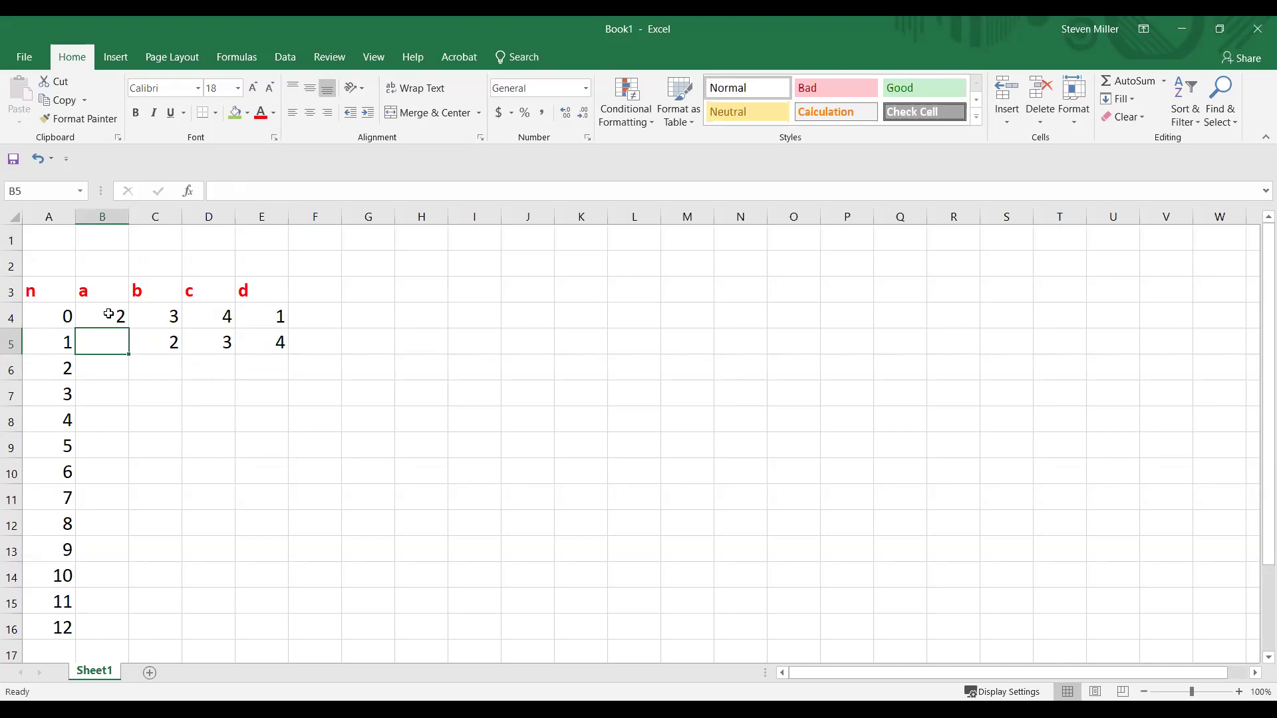
Step: Enter =C4*2+D4*1 in B5 so the new a value reads 10
text(=)
key(Right)
key(Up)
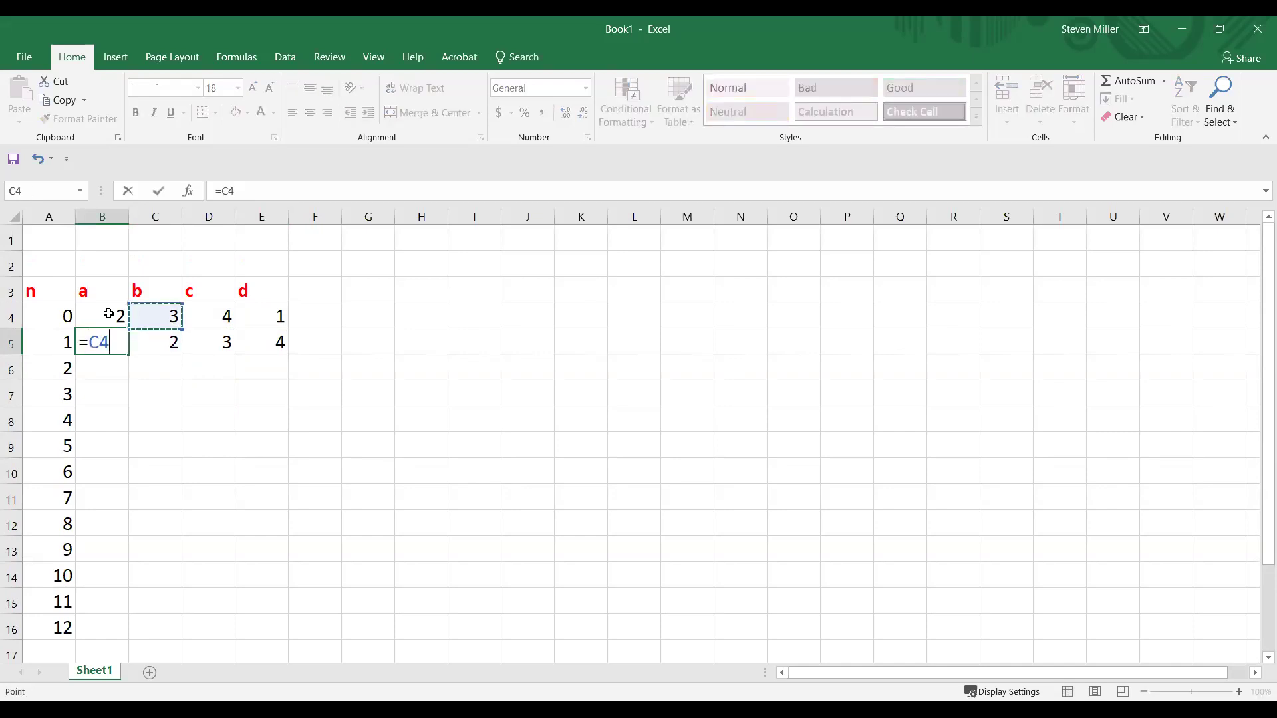
click(256, 191)
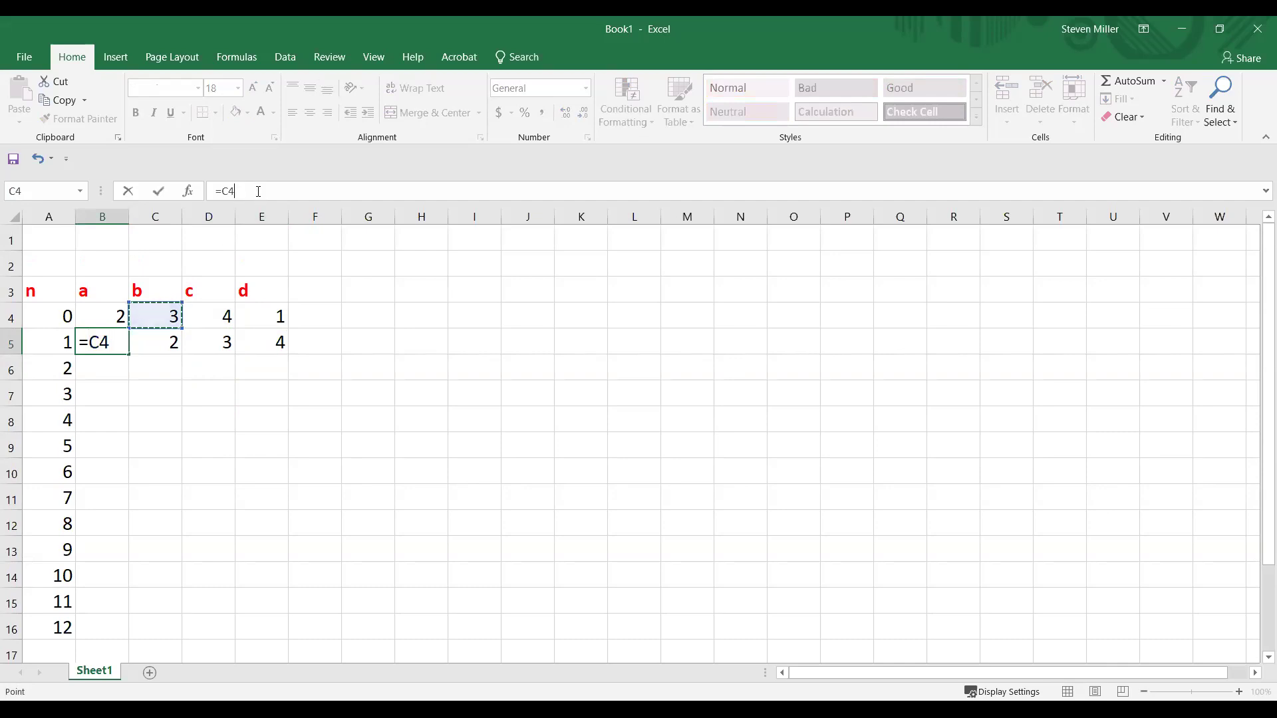
text(*2)
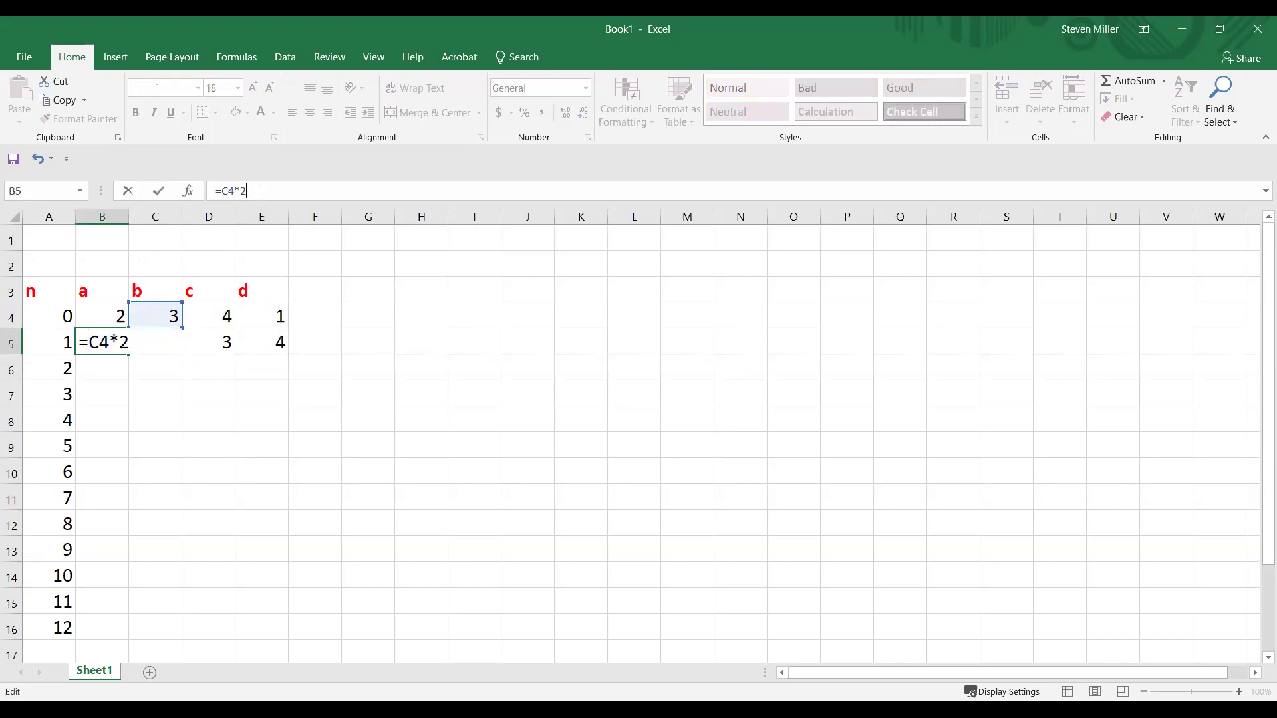
text( +)
click(211, 314)
text(*1)
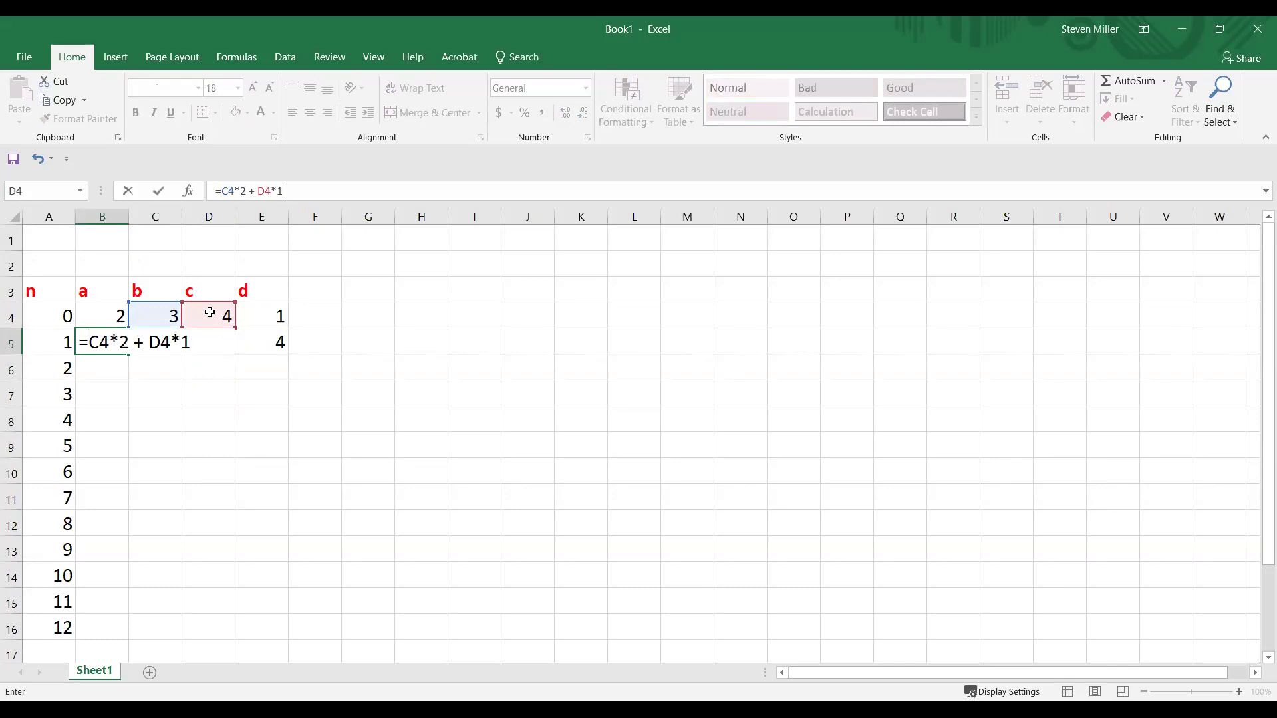
key(Return)
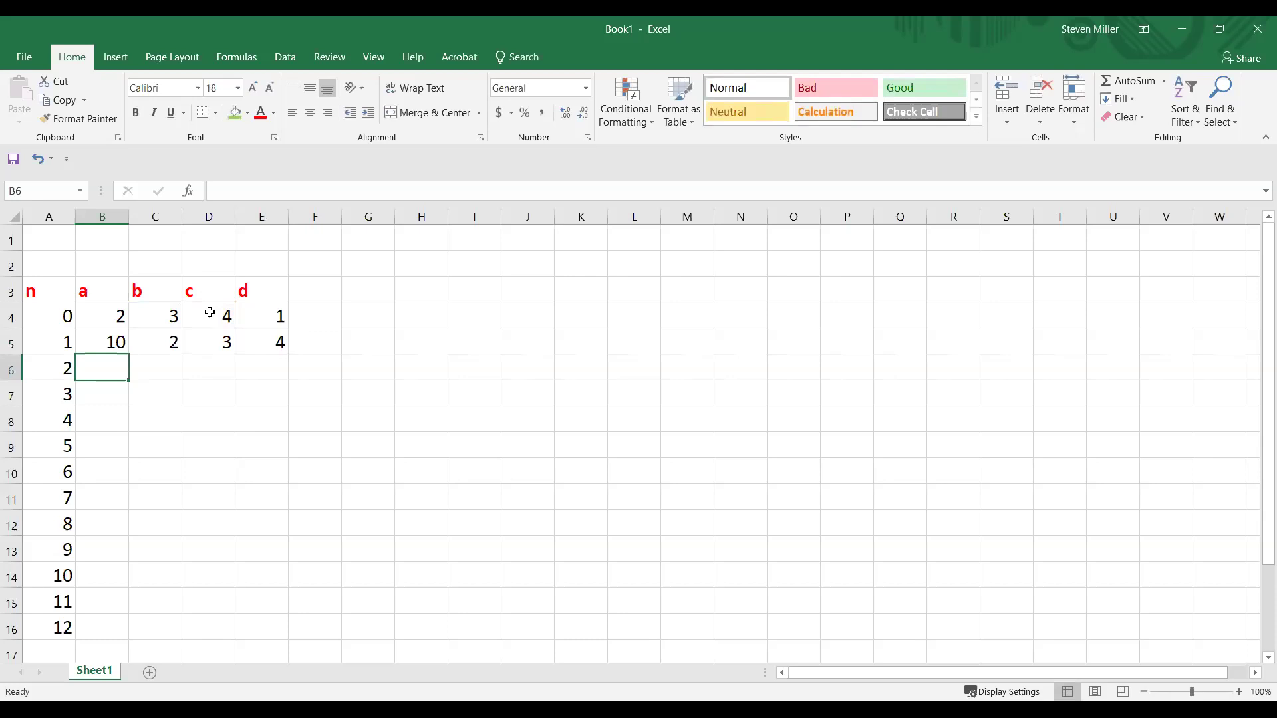
key(Right)
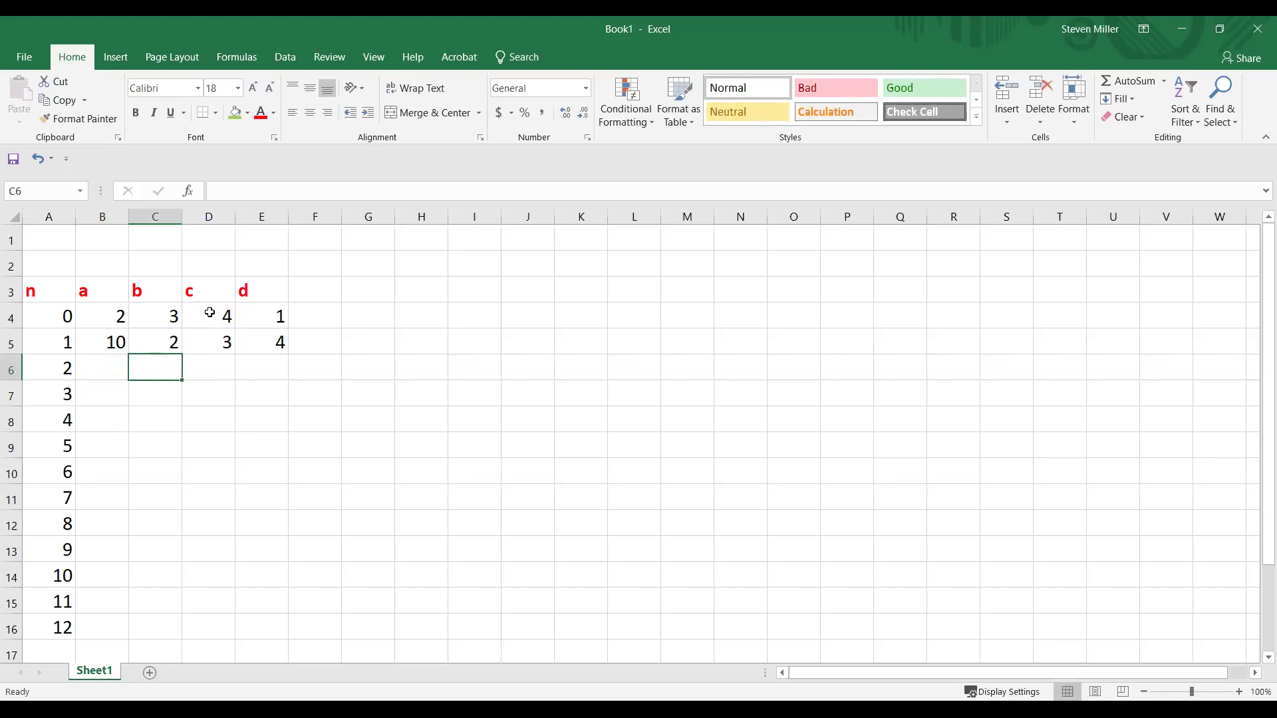
text(=)
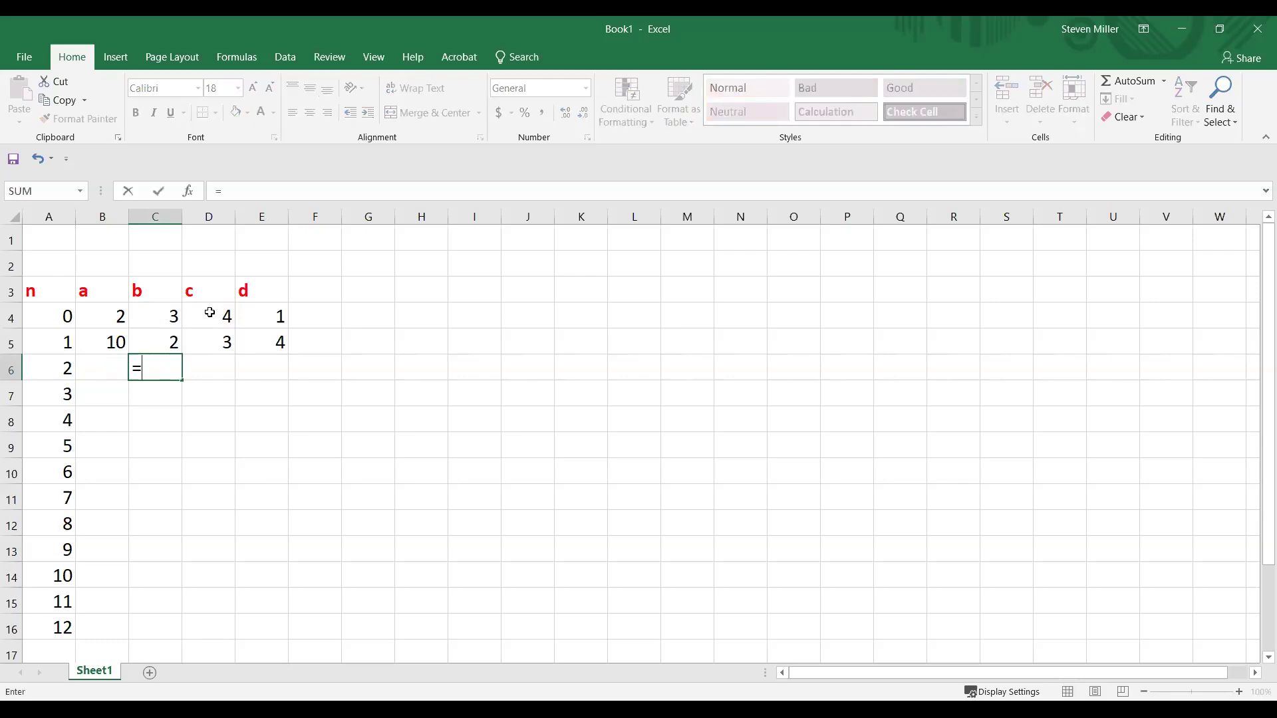
key(Up)
key(Left)
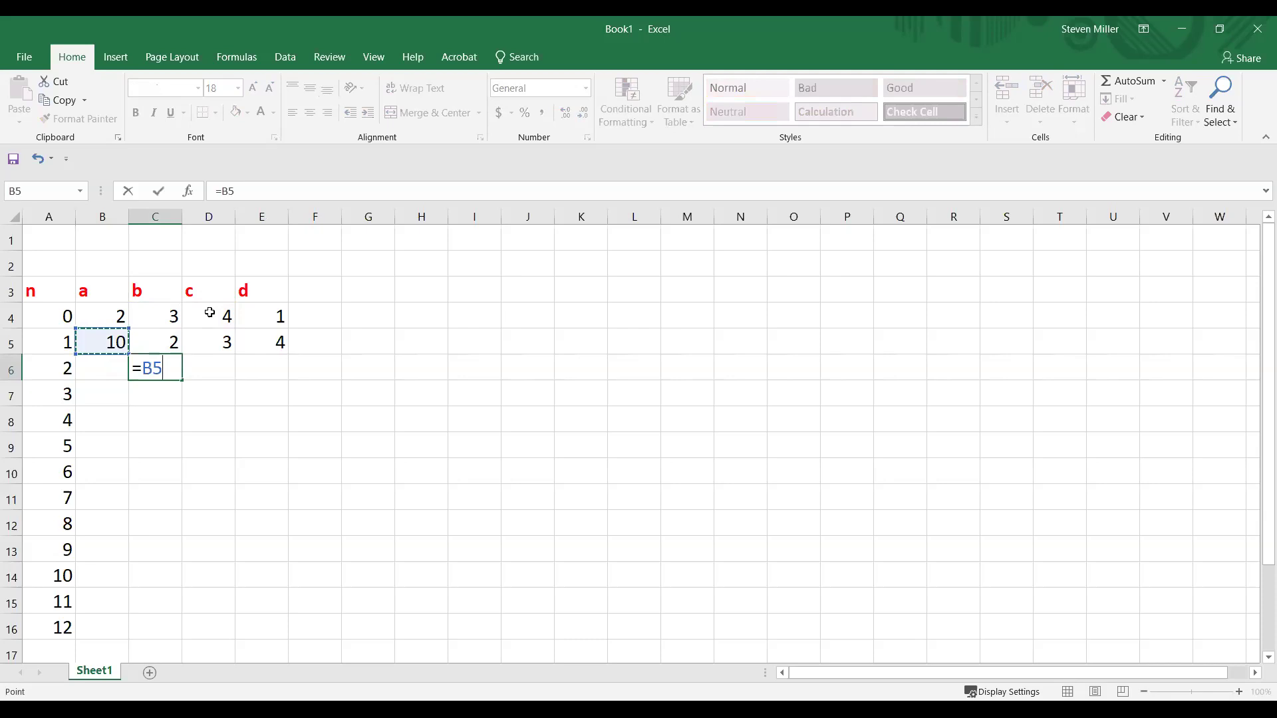
key(Escape)
key(Down)
key(Up)
key(Up)
key(Left)
key(shift+Right)
key(shift+Right)
key(shift+Right)
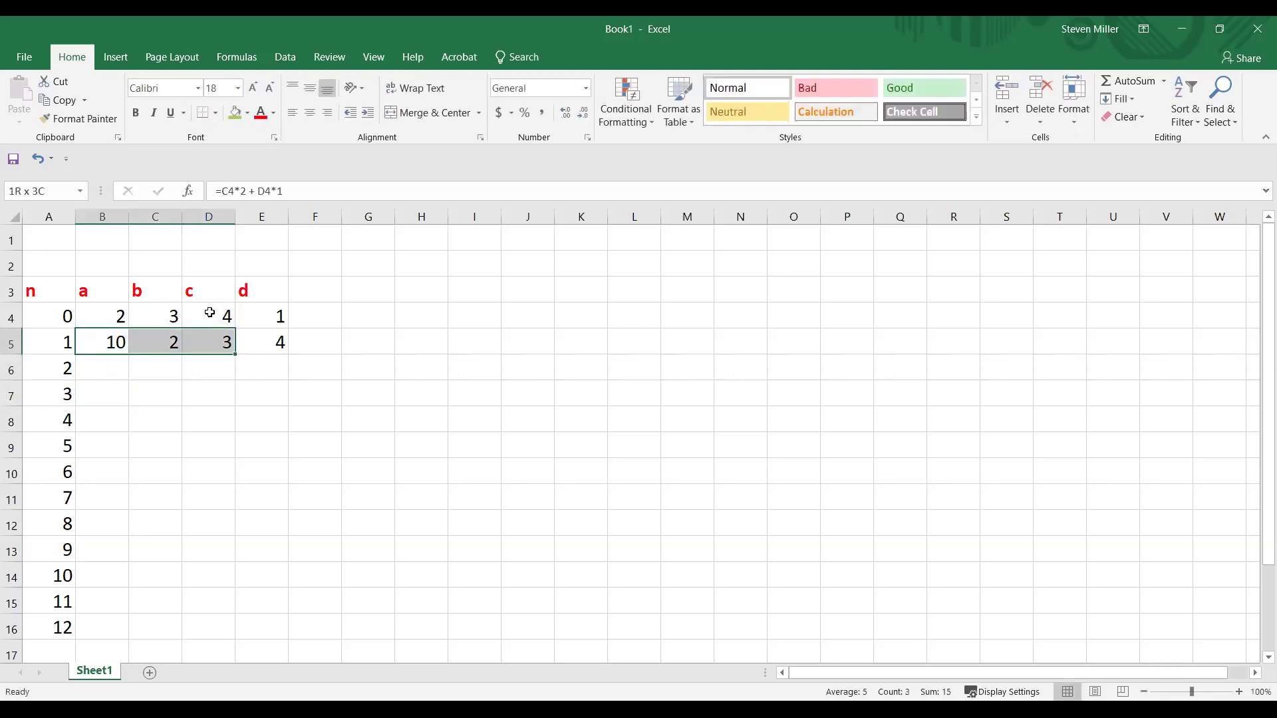
key(shift+Down)
key(shift+Down)
key(shift+Down)
key(shift+Down)
key(shift+Down)
key(shift+Down)
key(shift+Down)
key(shift+Down)
key(shift+Down)
key(shift+Down)
key(shift+Down)
key(shift+Down)
key(shift+Down)
key(shift+Down)
Step: Fill the row 5 formulas down B5:E16 so a reaches 1338 at n=12
key(shift+Up)
key(shift+Up)
key(shift+Up)
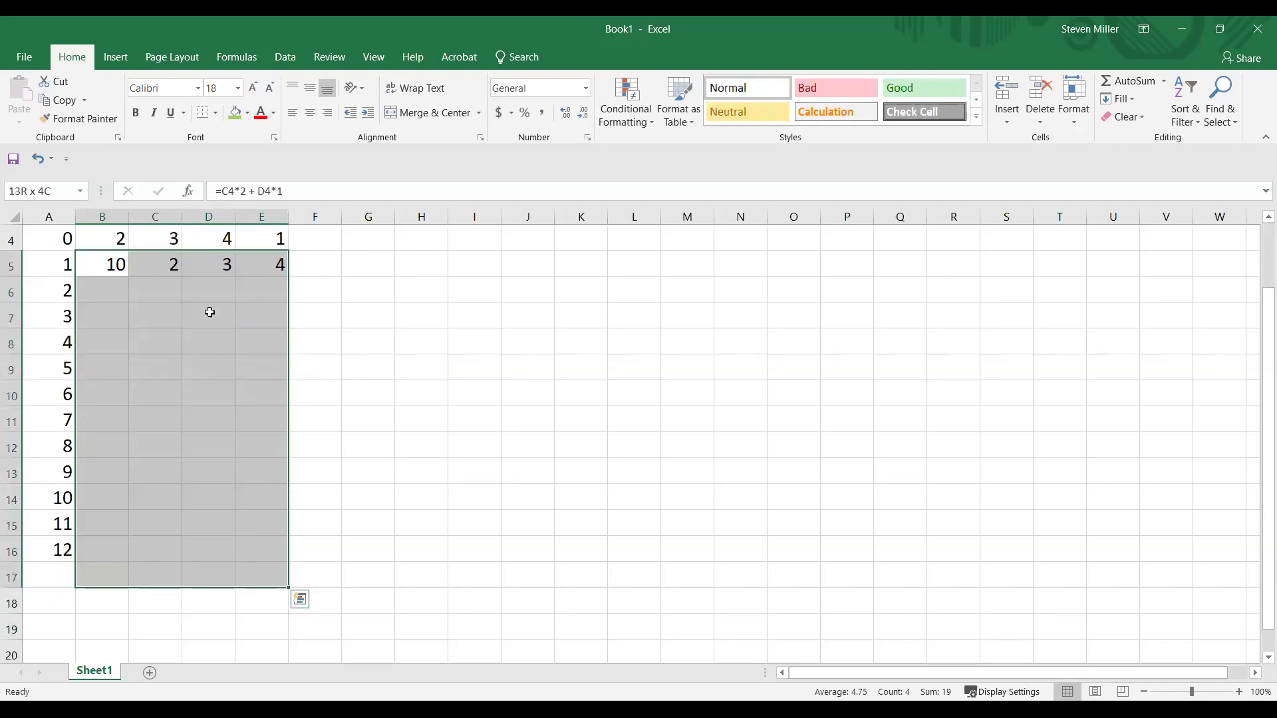
key(ctrl+d)
key(ctrl+Up)
key(ctrl+Up)
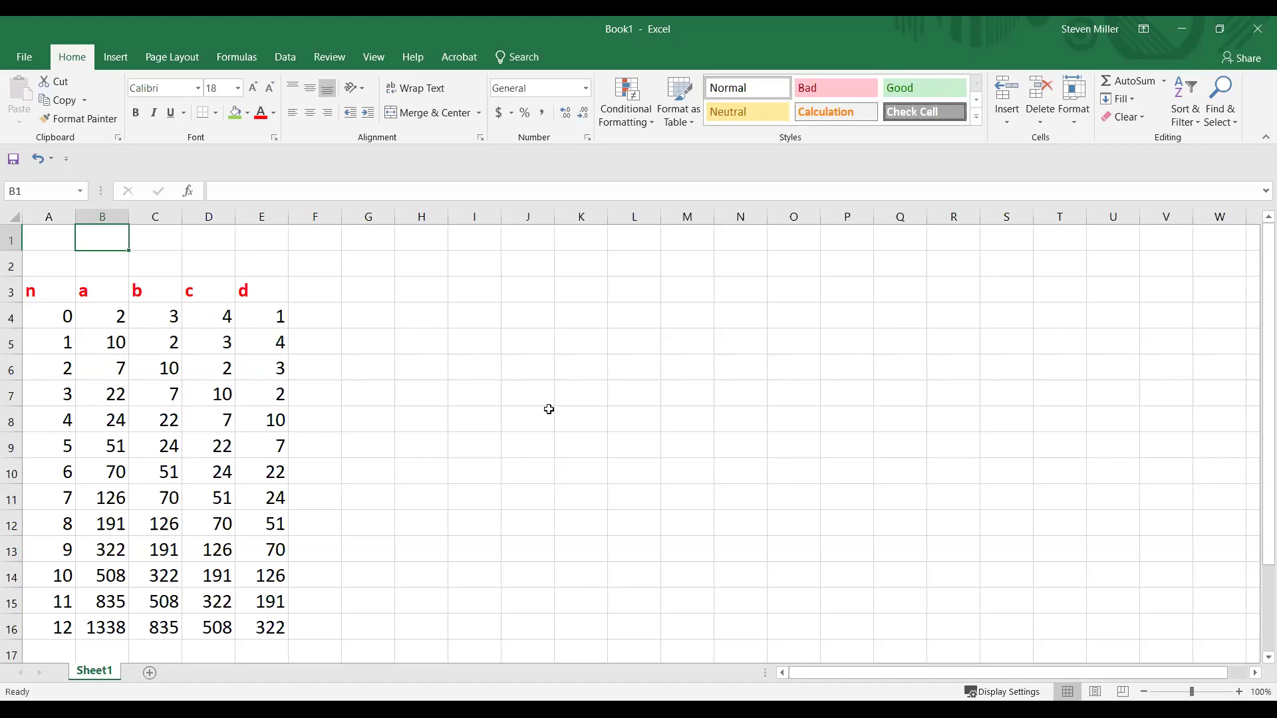
click(317, 290)
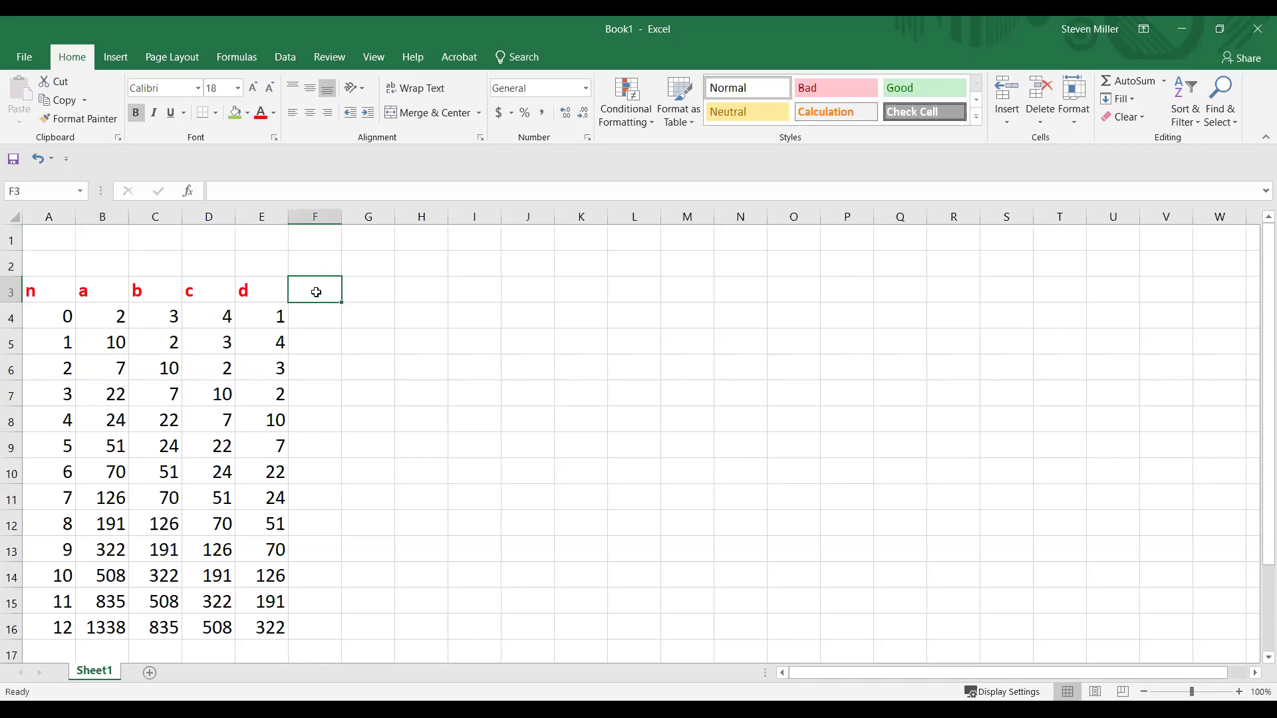
Step: Add a 'total' heading in F3 with =SUM(B4:E4) filled down to F16
text(total)
key(Return)
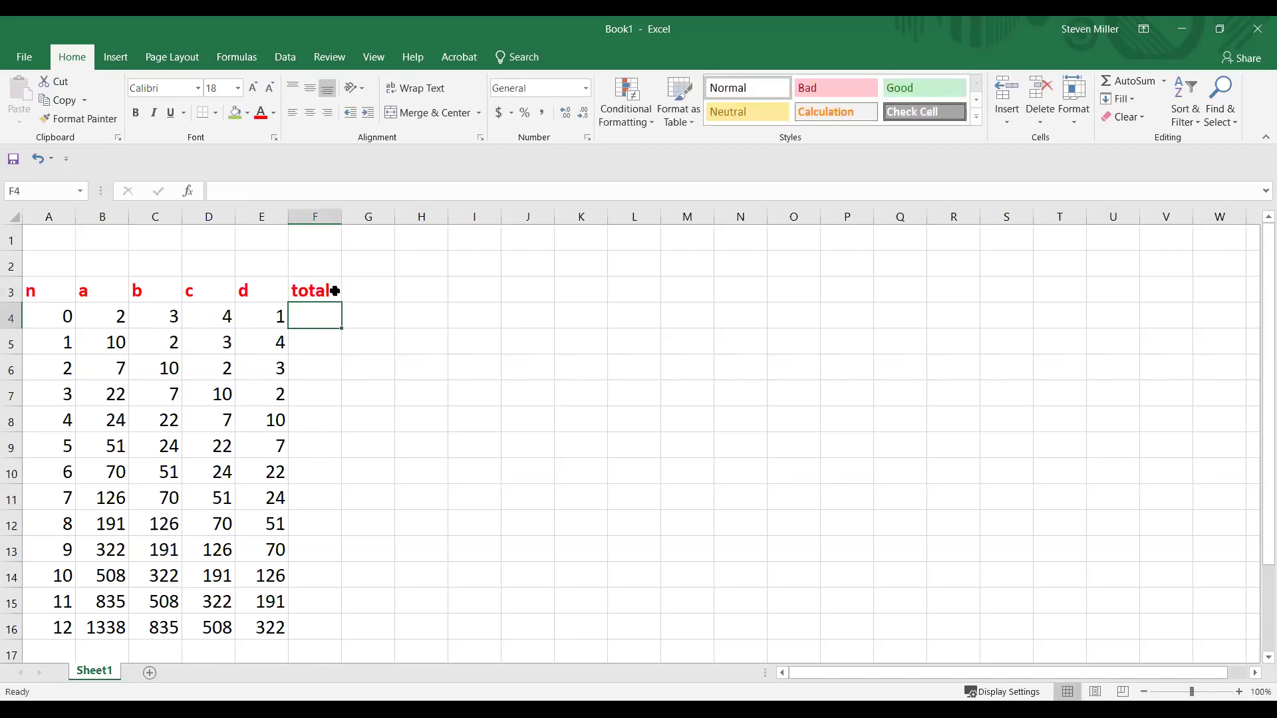
text(=)
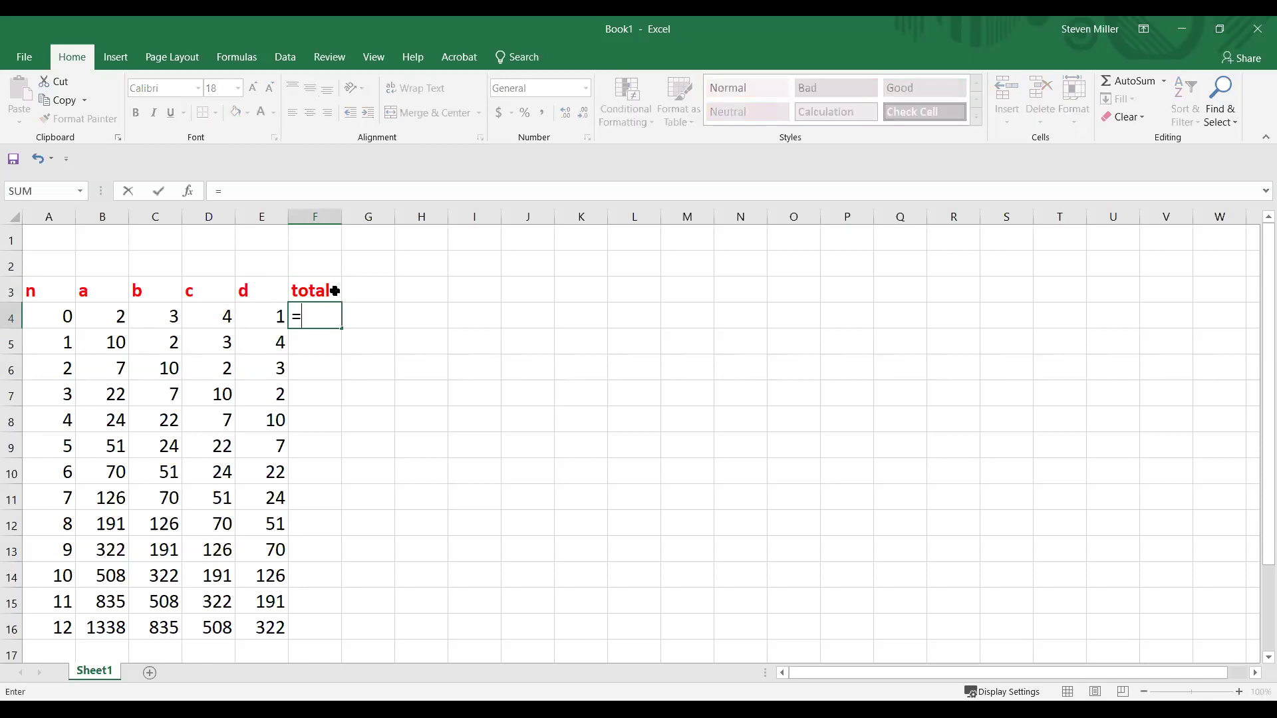
text(sum()
key(Left)
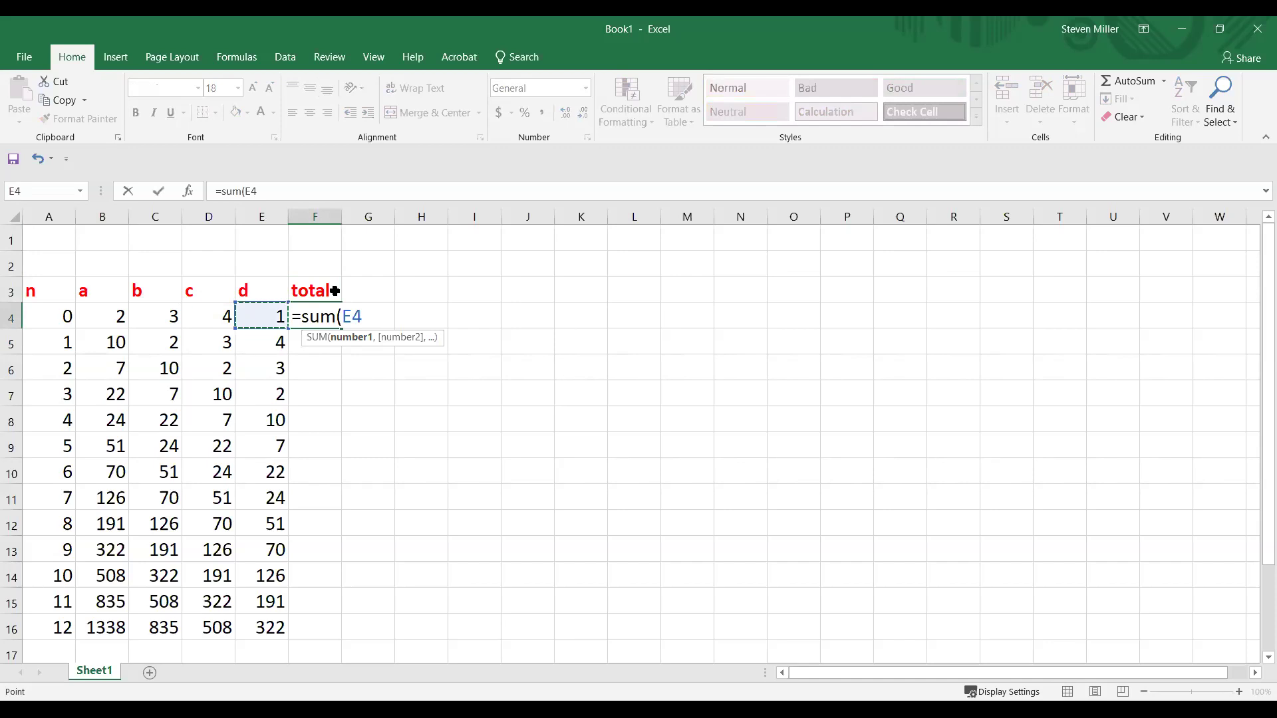
key(shift+Left)
key(shift+Left)
key(shift+Left)
key(Return)
key(Up)
key(shift+Down)
key(shift+Down)
key(shift+Down)
key(shift+Down)
key(shift+Down)
key(shift+Down)
key(shift+Down)
key(shift+Down)
key(shift+Down)
key(shift+Down)
key(shift+Down)
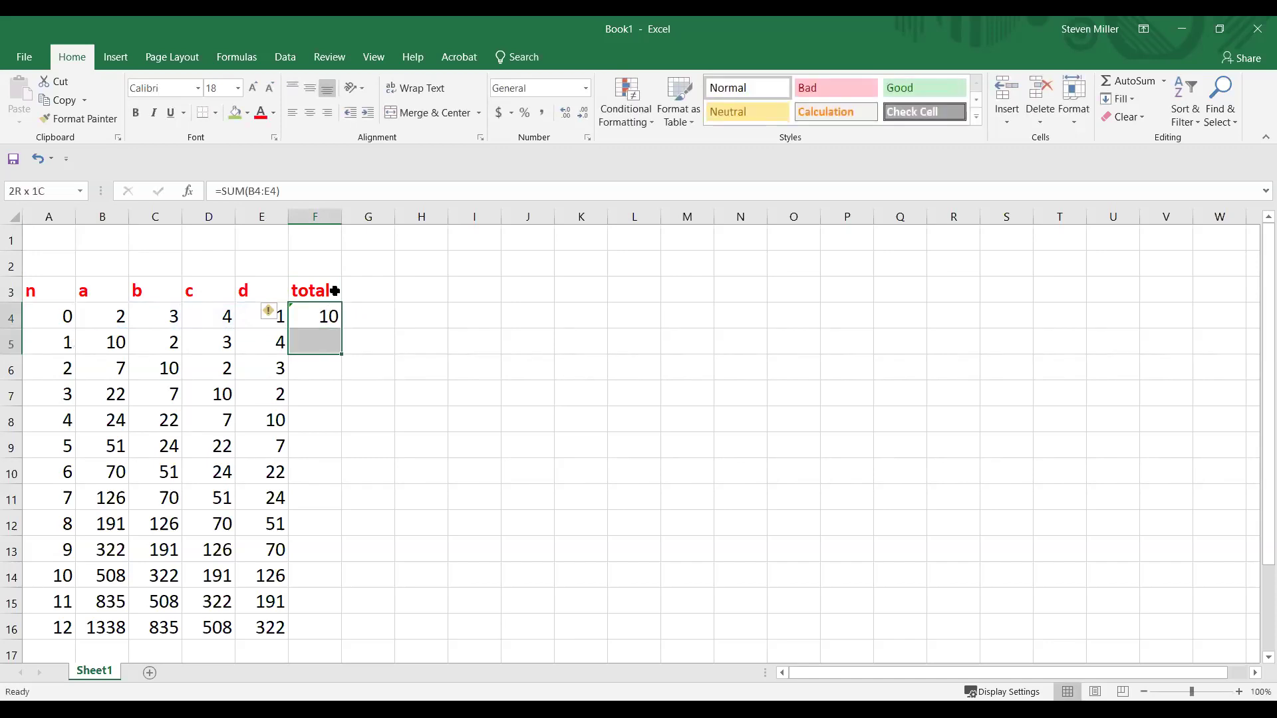
key(shift+Down)
key(ctrl+d)
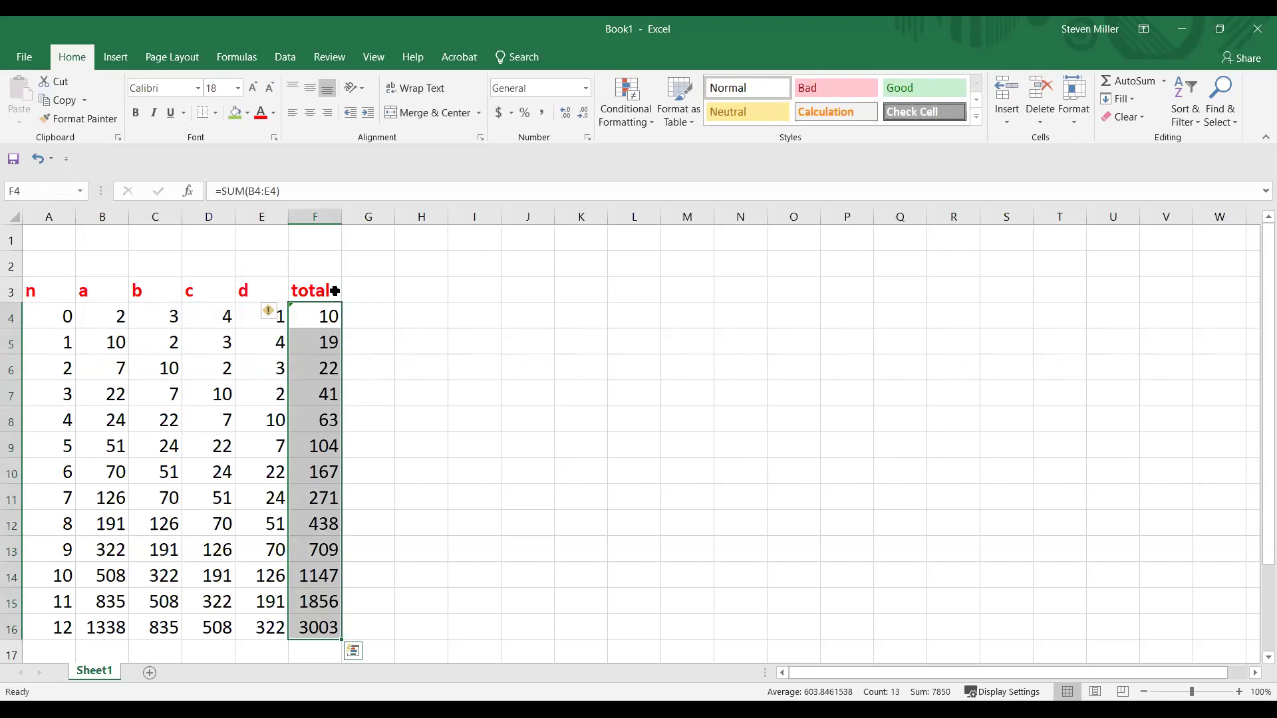
key(Down)
key(Down)
key(Down)
key(Down)
key(Down)
key(Down)
key(Down)
key(Down)
key(Down)
key(Down)
key(Down)
key(Down)
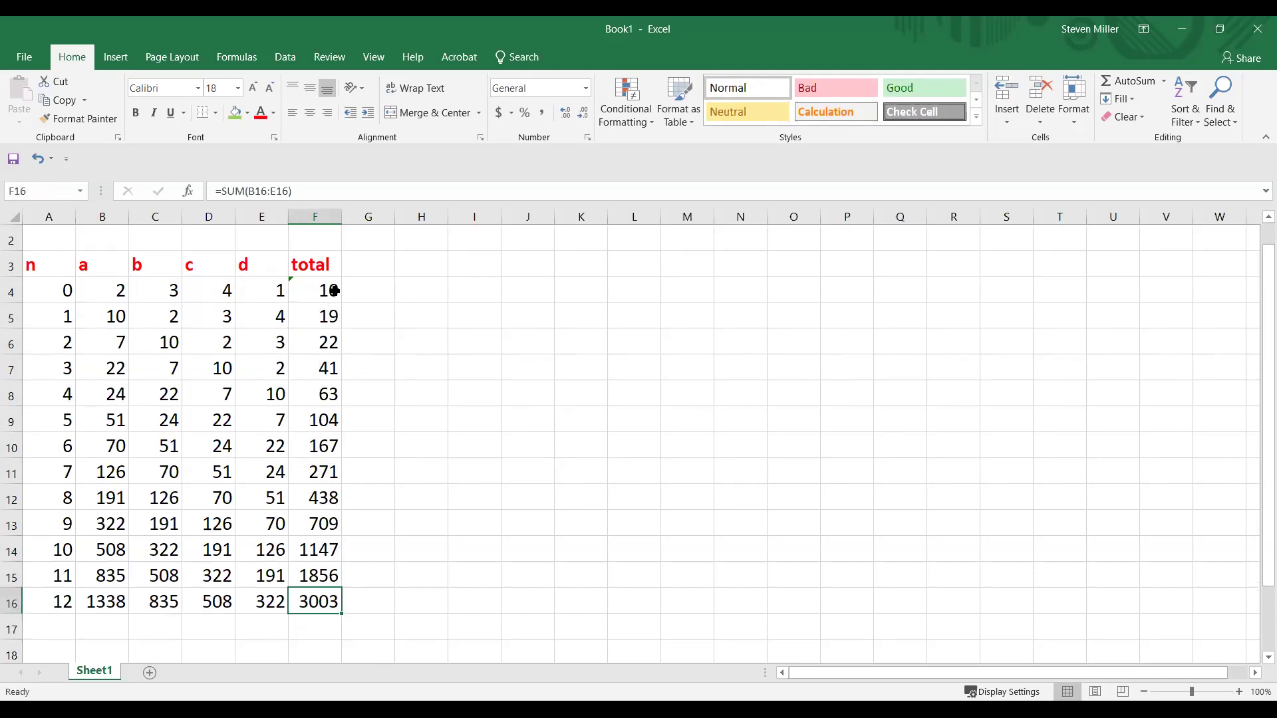
Step: Fill the n=12 row's formulas down to row 368, extending the table to n=364
key(shift+Left)
key(shift+Left)
key(shift+Left)
key(shift+Left)
key(shift+Left)
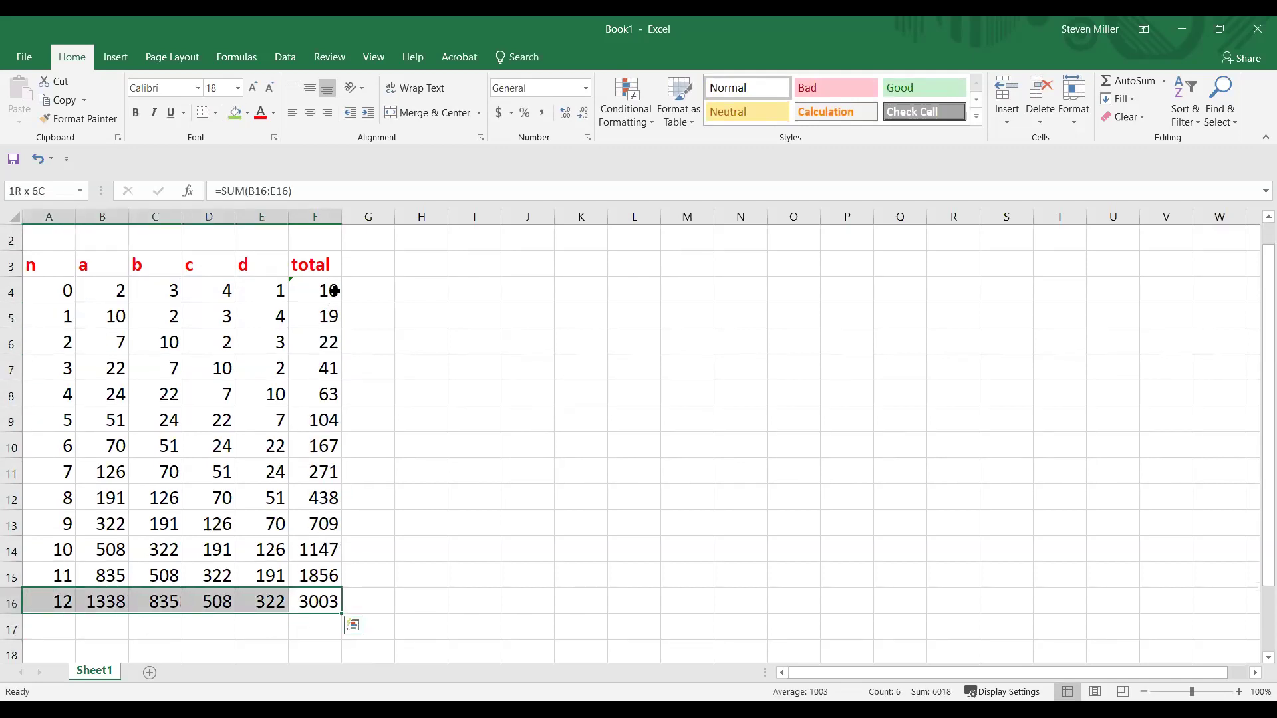
key(shift+Down)
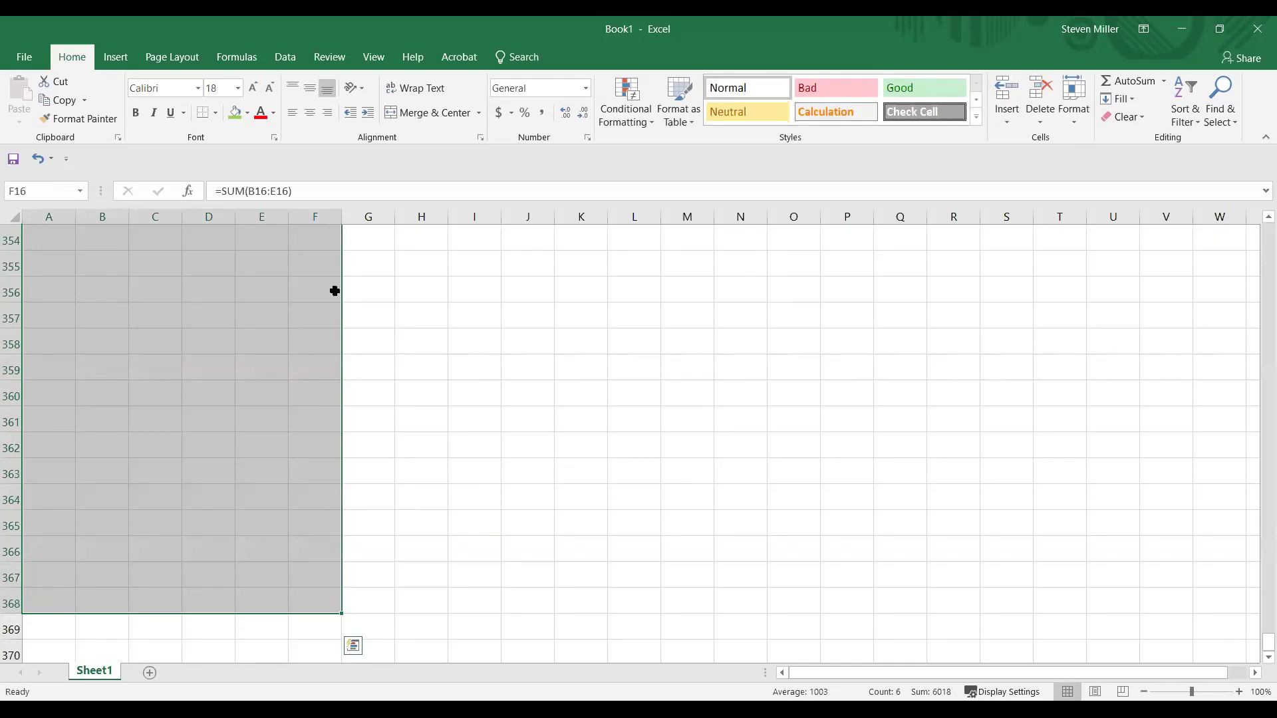
key(ctrl+d)
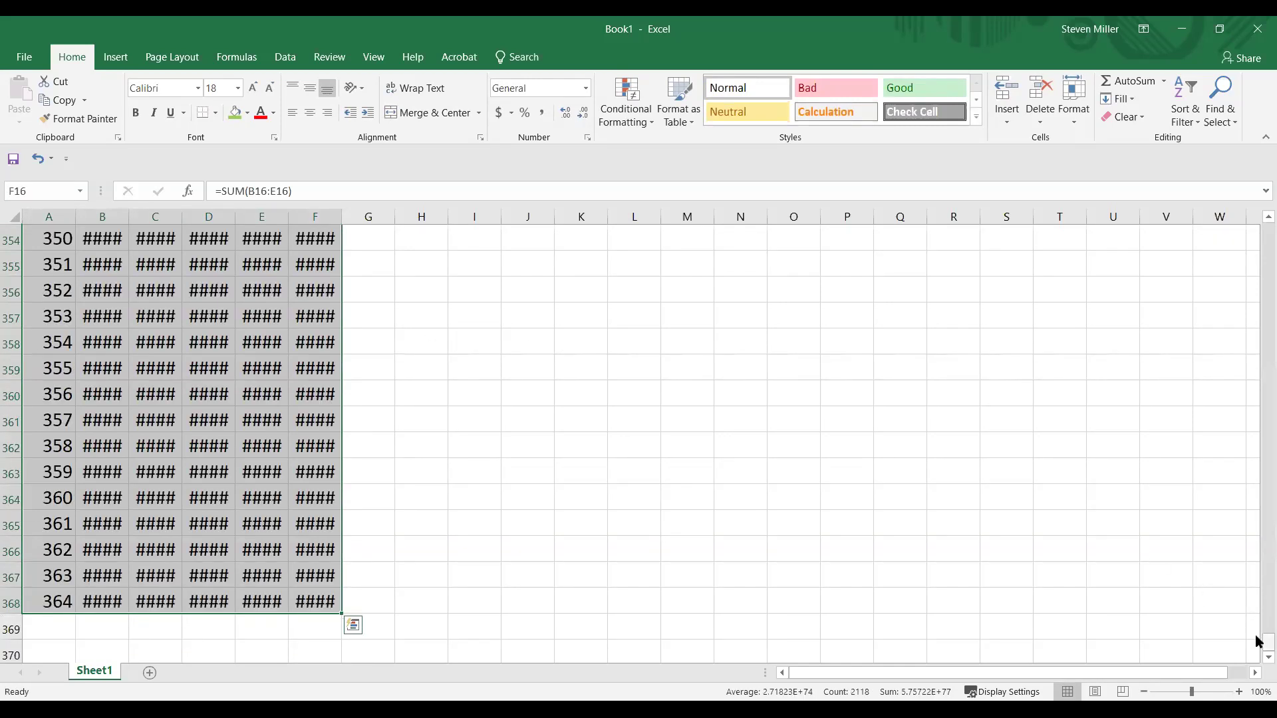
drag(1265, 643, 1178, 258)
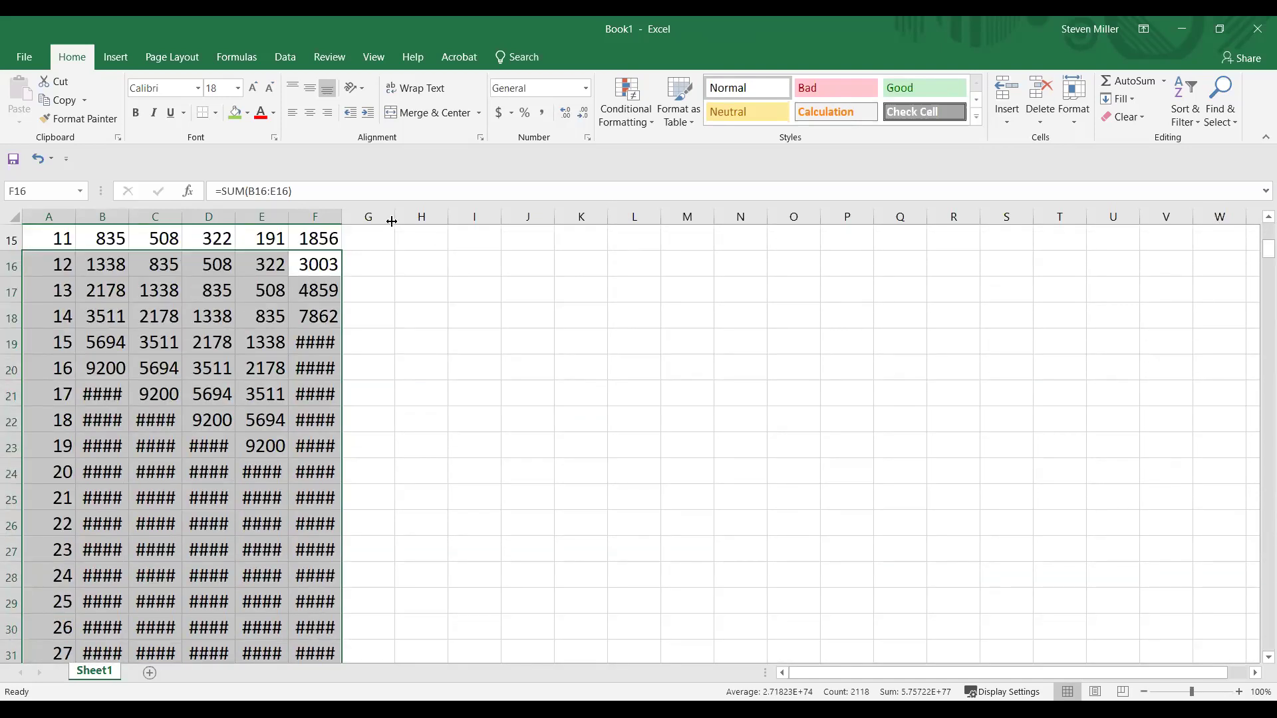
Step: Auto-fit columns F, E, D, C and B to show their large values
double_click(341, 217)
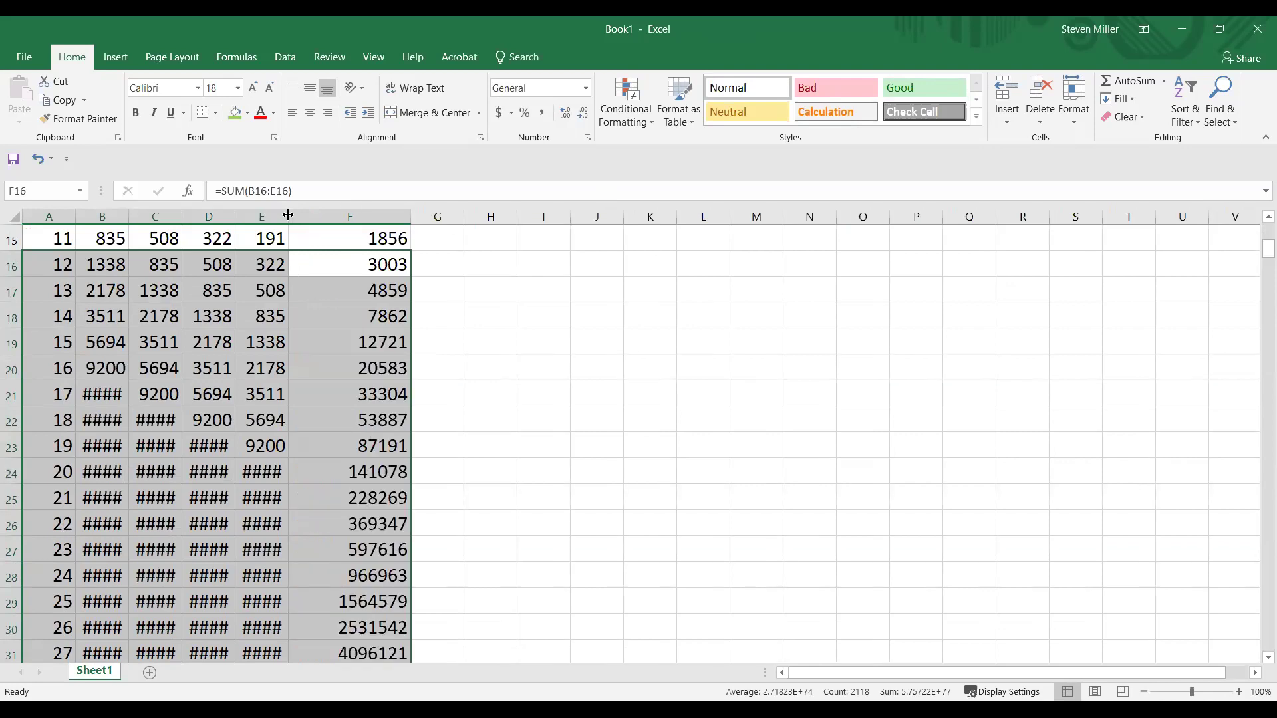
double_click(288, 215)
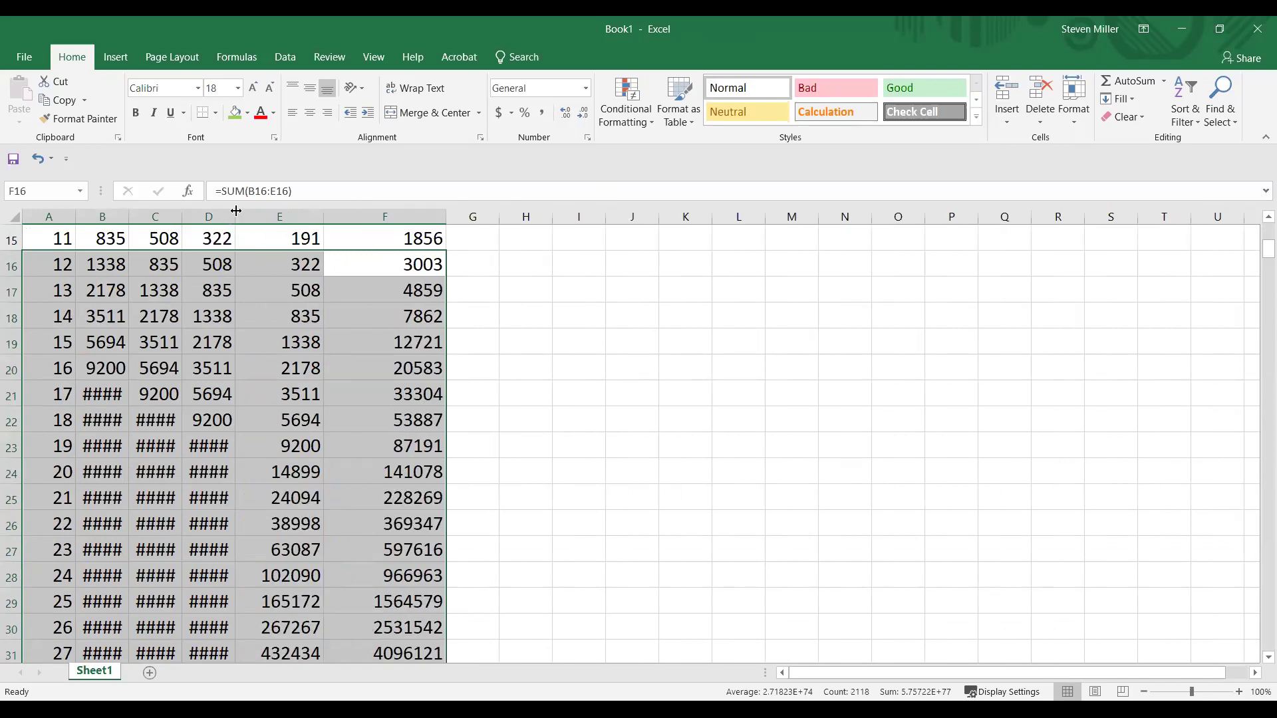
double_click(236, 211)
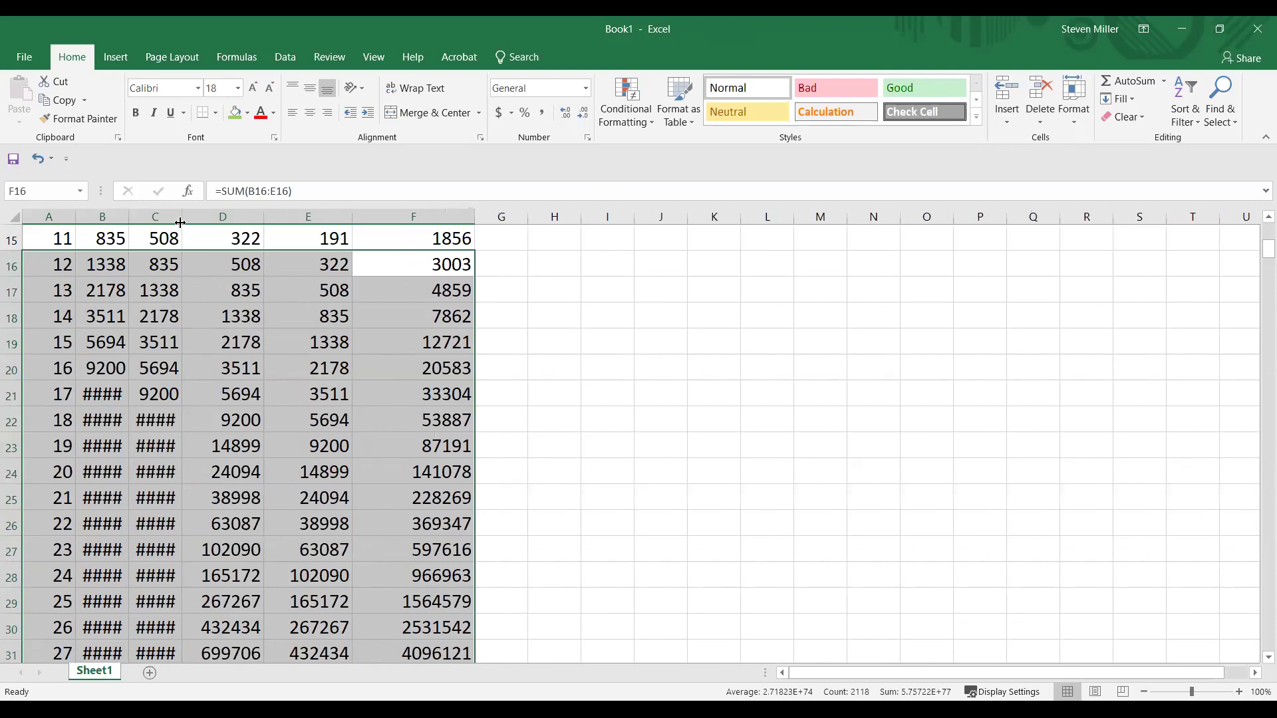
double_click(180, 222)
double_click(126, 218)
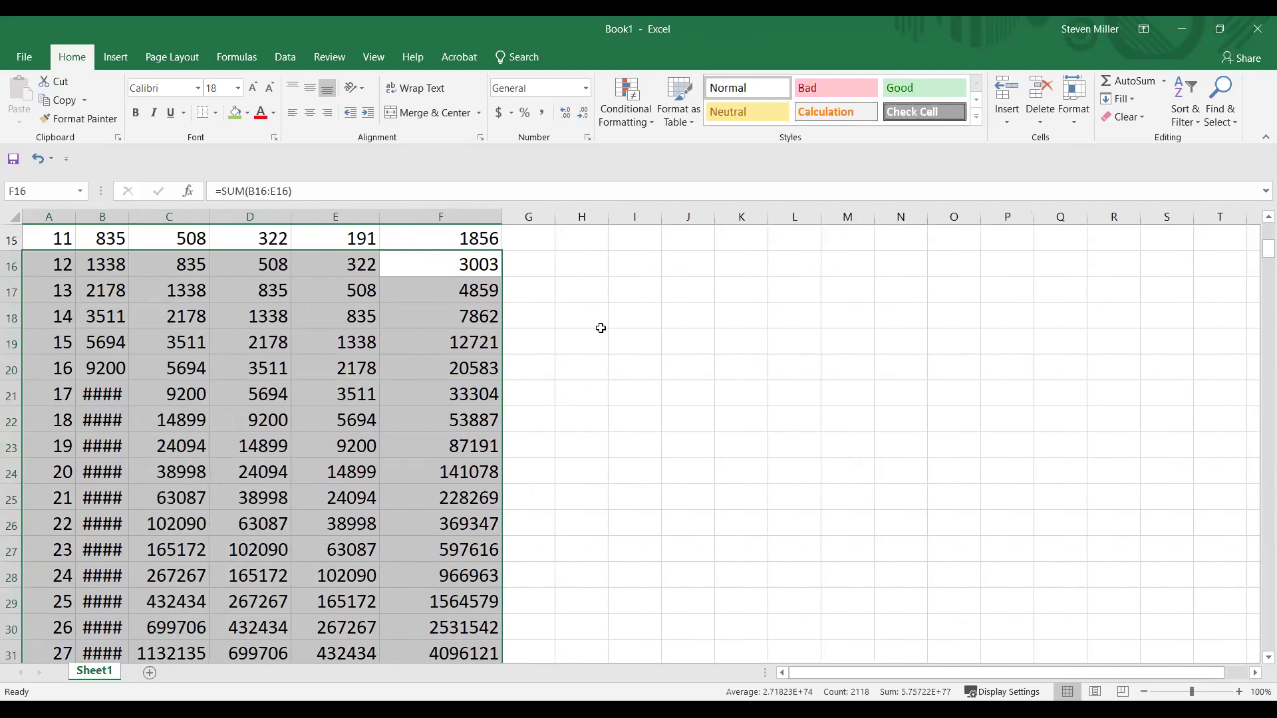
click(640, 361)
scroll(640, 361, down, 5)
key(Page_Down)
key(Page_Down)
key(Page_Down)
key(Page_Down)
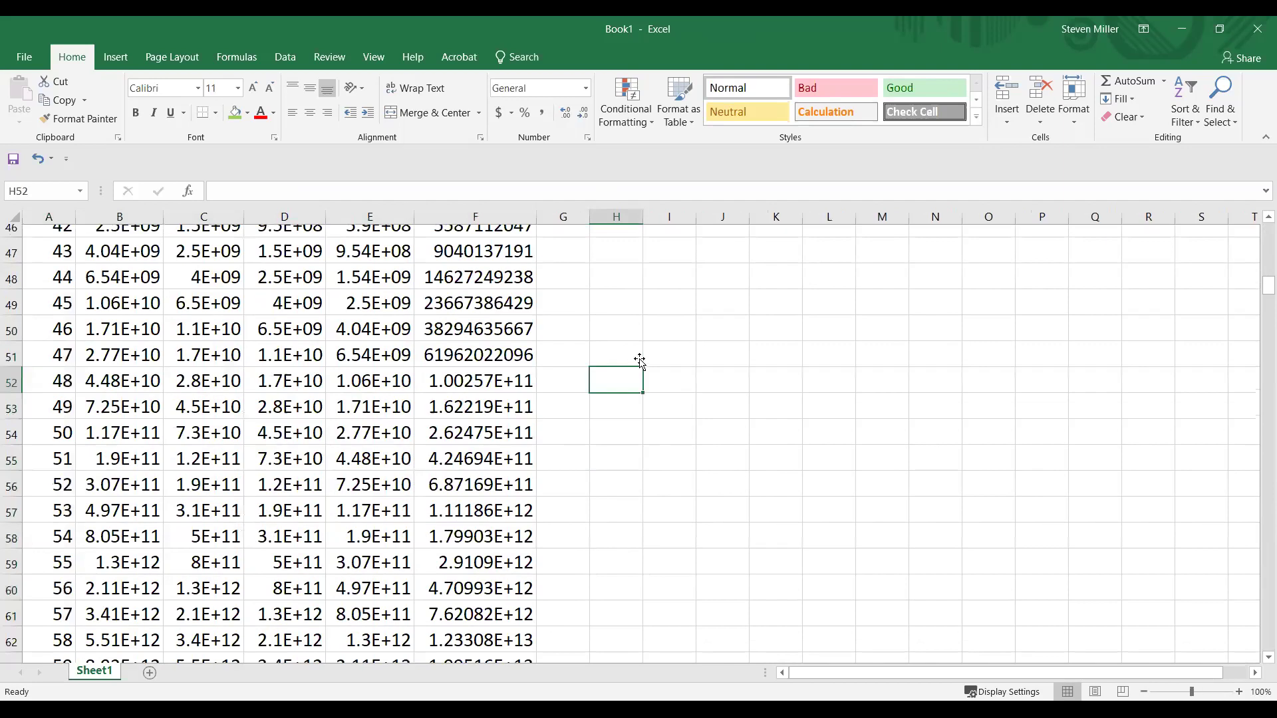
key(Page_Down)
key(Page_Down)
key(Page_Down)
key(Page_Down)
key(Page_Down)
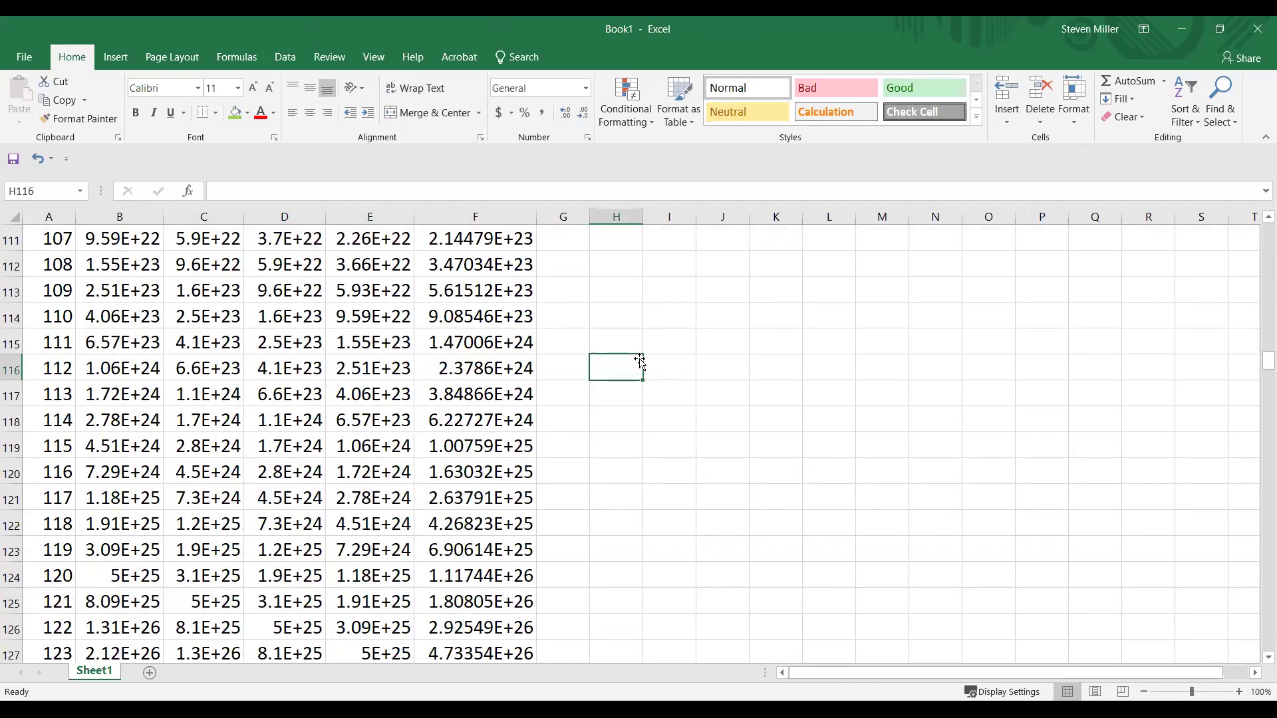
key(Page_Down)
key(Page_Down)
key(Page_Down)
key(Page_Down)
key(Page_Down)
key(Page_Down)
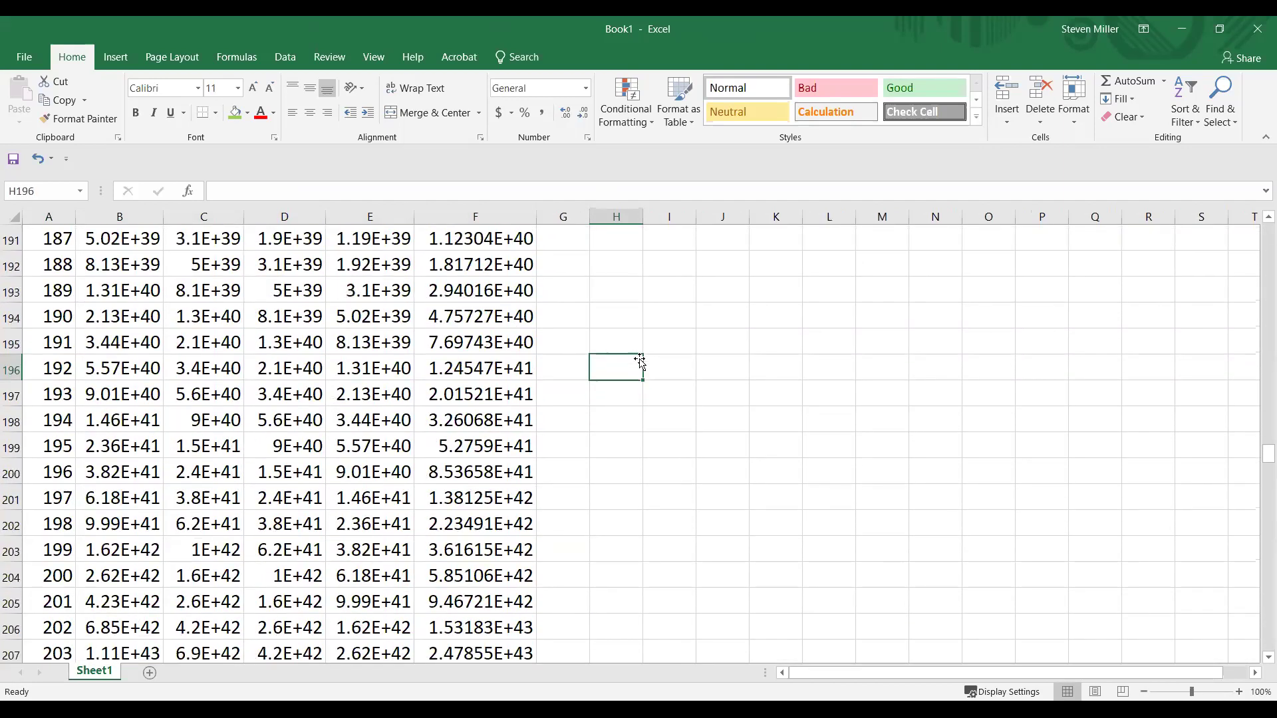
key(Page_Down)
key(Page_Down)
key(Page_Down)
key(Page_Down)
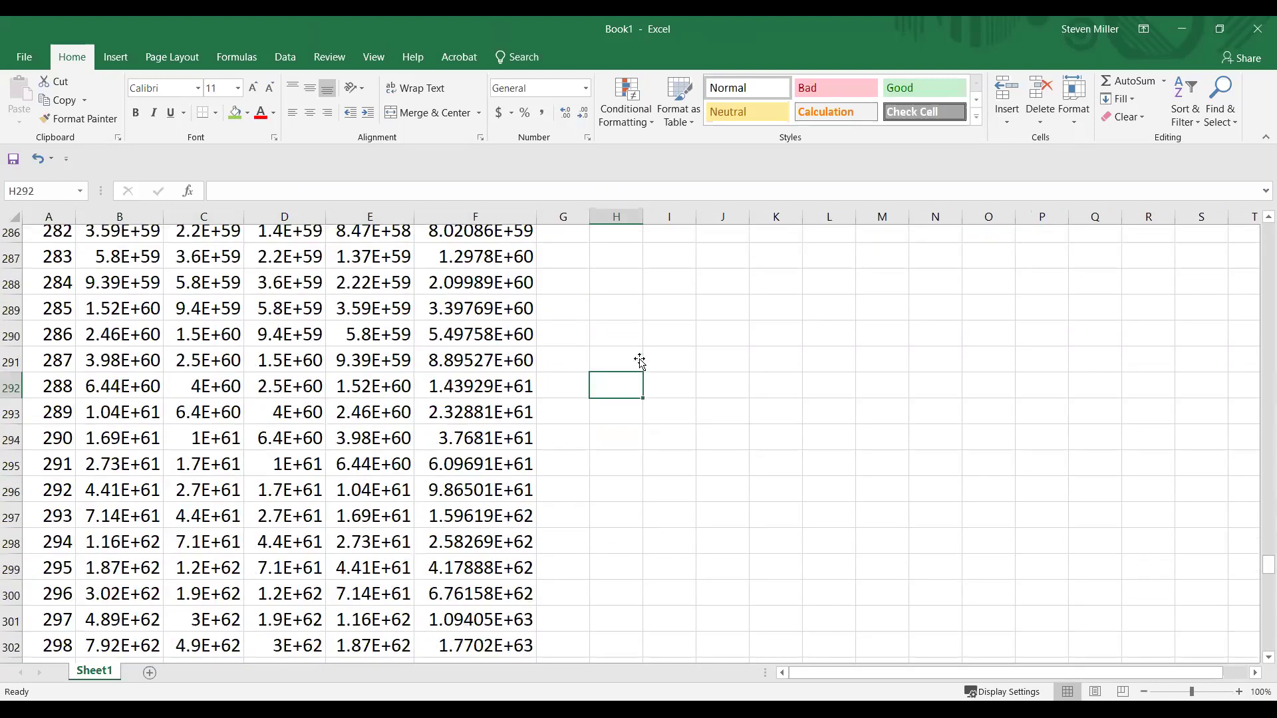
key(Page_Down)
key(Page_Down)
key(Page_Down)
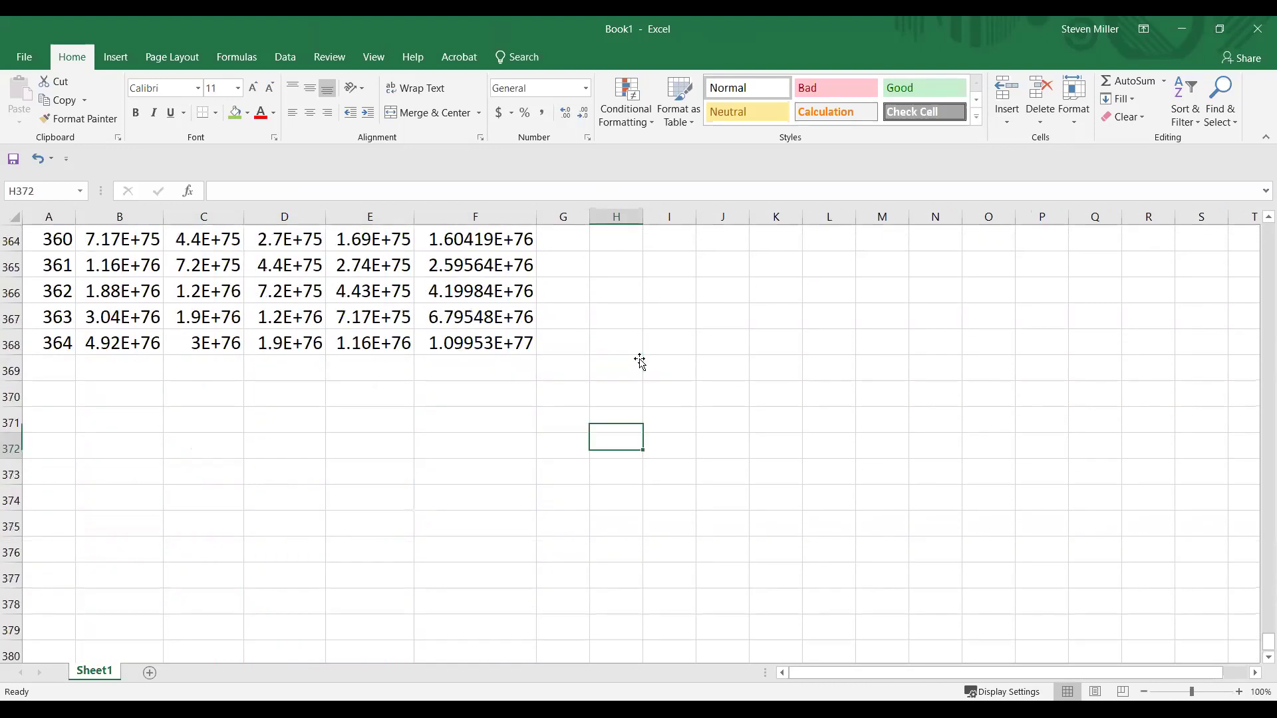
key(Page_Up)
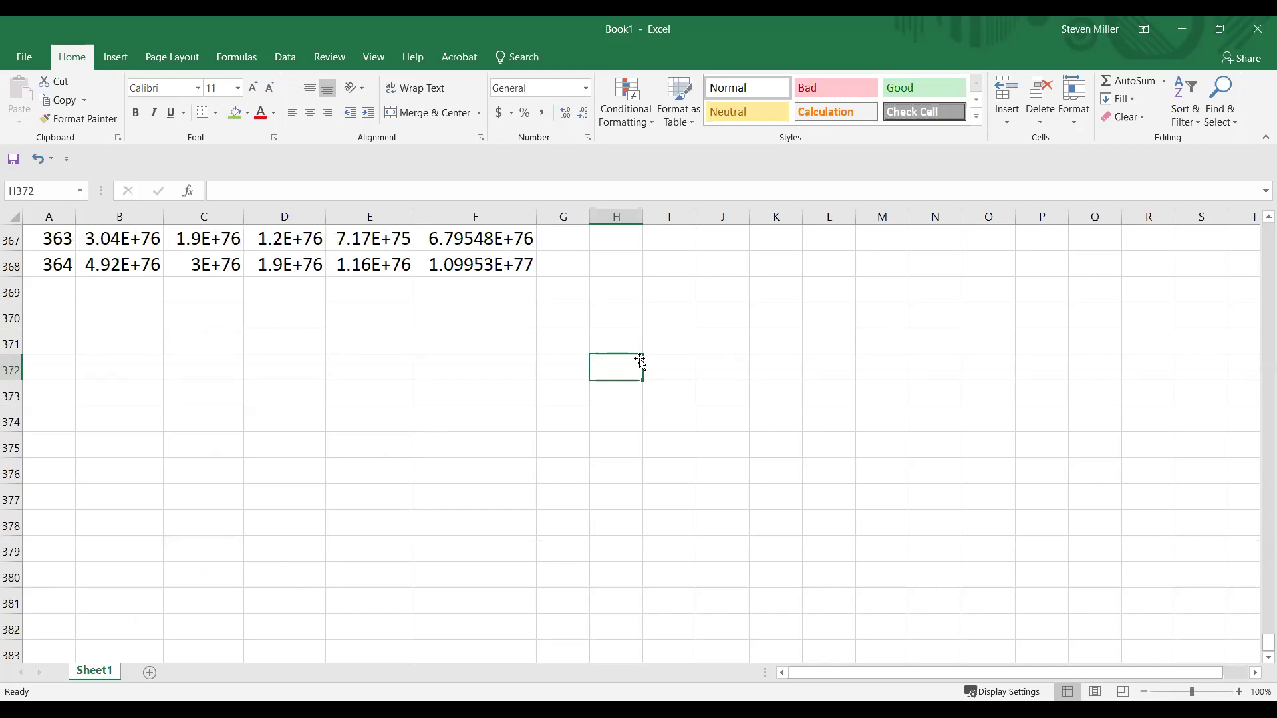
key(Page_Up)
key(Page_Up)
key(Page_Up)
key(Page_Up)
key(Page_Up)
key(Page_Up)
key(Page_Up)
key(Page_Up)
key(Page_Up)
key(Page_Up)
key(Page_Up)
key(Page_Up)
key(Page_Up)
key(Page_Up)
key(Page_Up)
key(Page_Up)
key(Page_Up)
key(Page_Up)
key(Page_Up)
key(Page_Up)
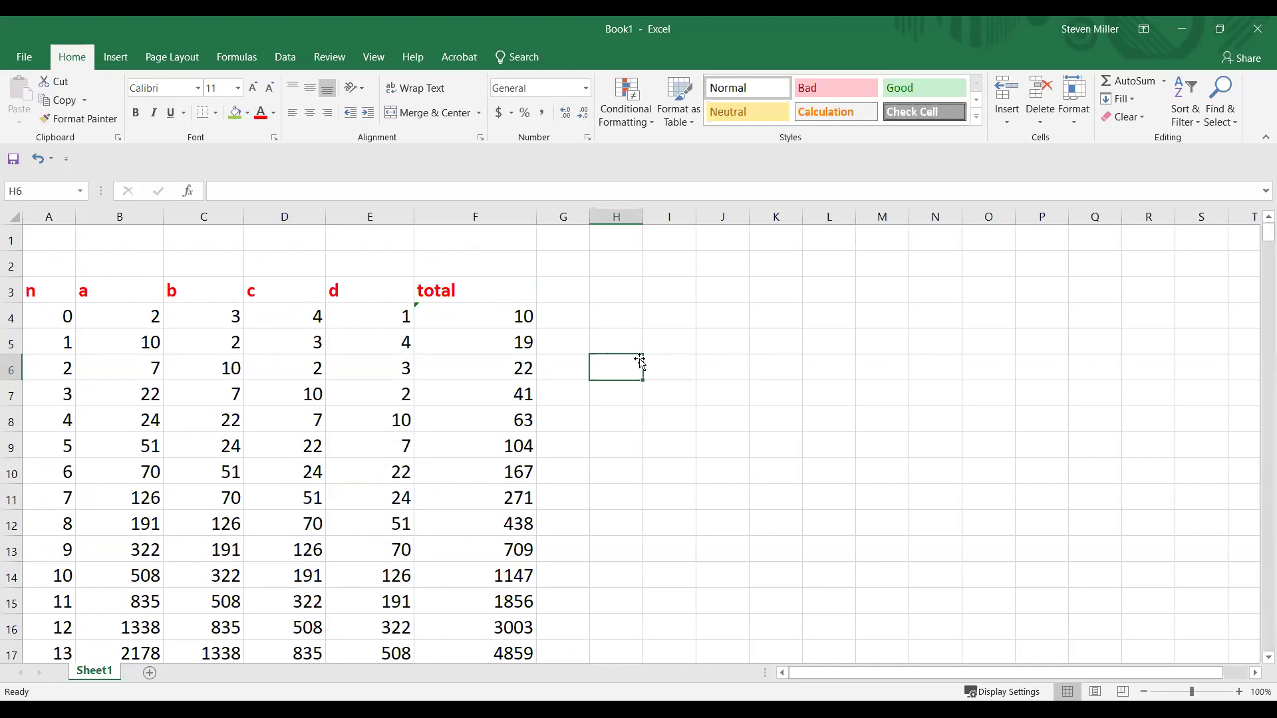
Step: Type bold headings 'n' and 'total' in I3 and J3
key(Up)
key(Up)
key(Up)
key(Right)
key(ctrl+b)
text(n)
key(Tab)
text(total)
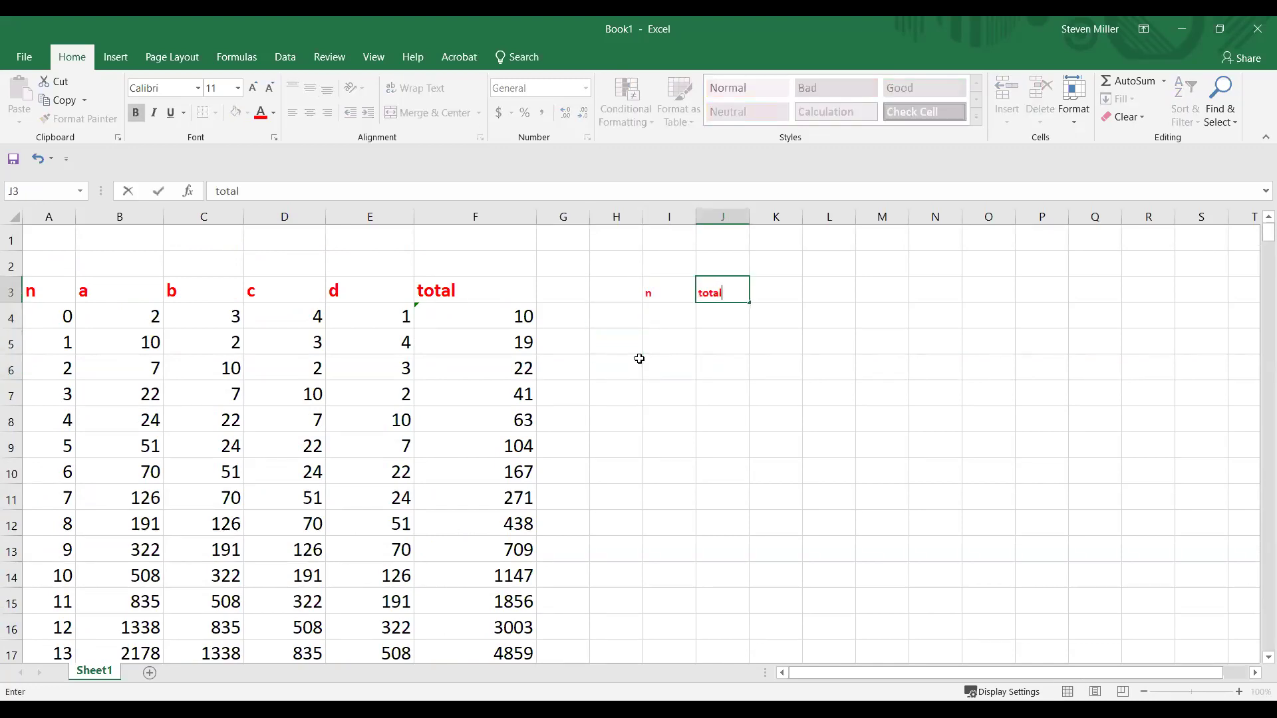
key(Return)
Step: Link I4 to A4 and J4 to F4, filling both formulas down to row 368
text(=)
key(Left)
key(Left)
key(Left)
key(Left)
key(Left)
key(Left)
key(Left)
key(Left)
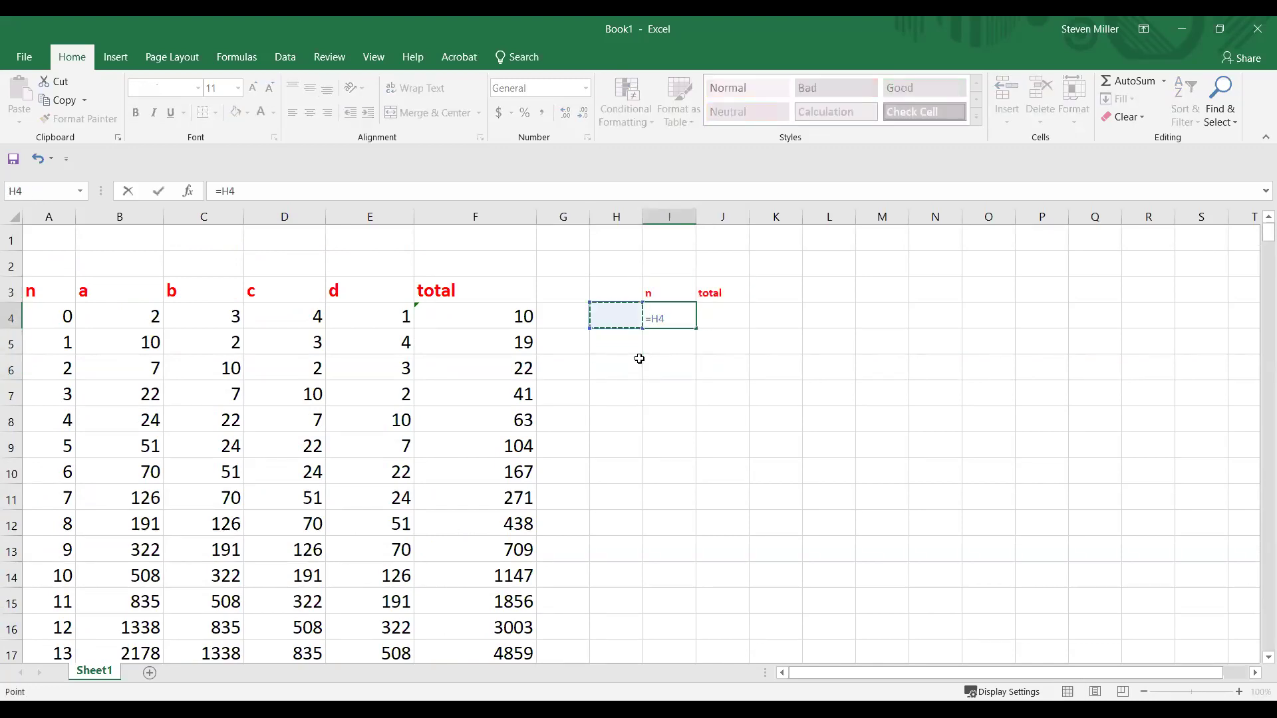
key(Return)
key(Right)
key(Up)
text(=)
key(Left)
key(Left)
key(Left)
key(Left)
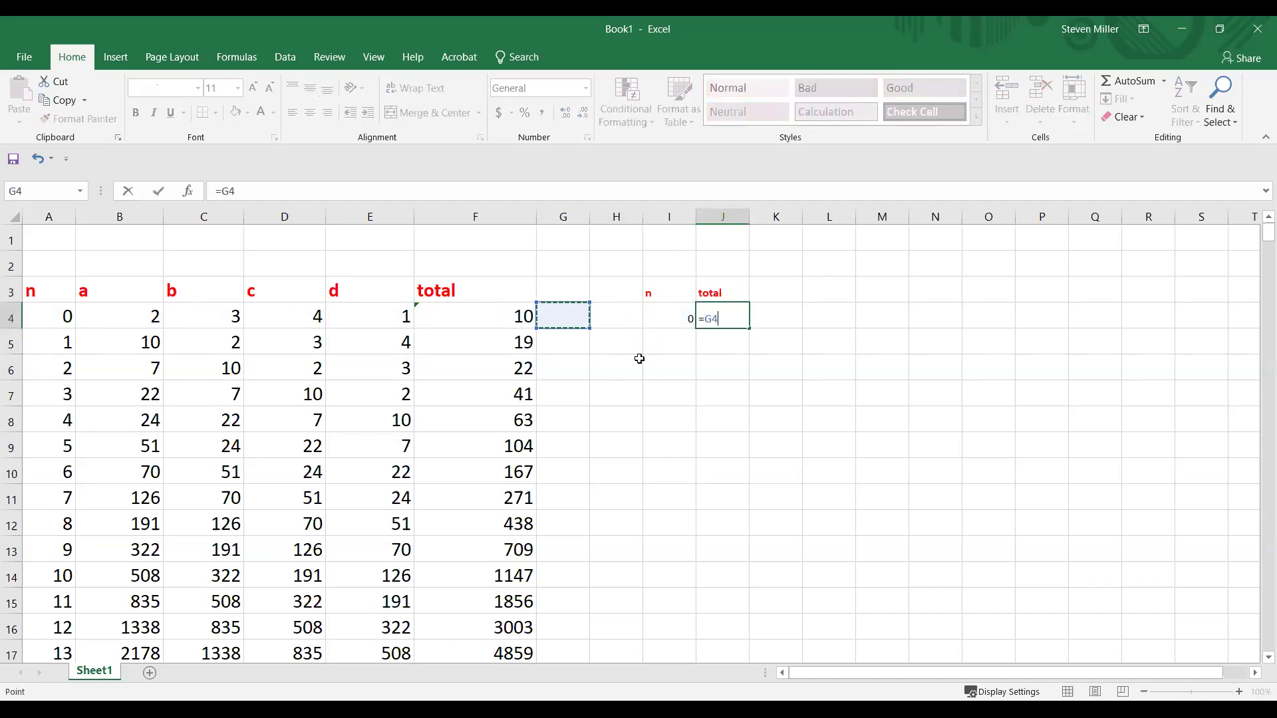
key(Return)
key(Up)
key(shift+Left)
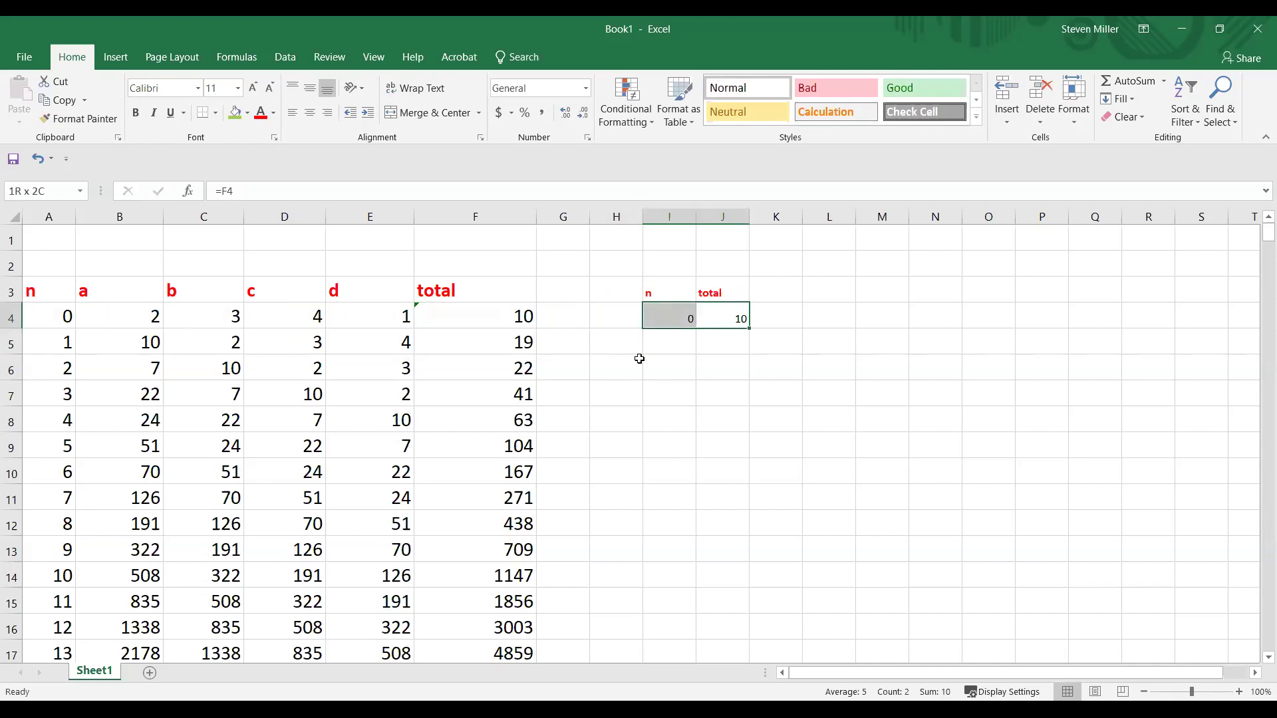
key(shift+Page_Down)
key(shift+Page_Down)
key(shift+Page_Down)
key(shift+Page_Down)
key(shift+Page_Down)
key(shift+Page_Down)
key(shift+Page_Down)
key(shift+Page_Down)
key(shift+Page_Down)
key(shift+Page_Down)
key(shift+Page_Down)
key(shift+Page_Down)
key(shift+Page_Down)
key(shift+Page_Down)
key(shift+Page_Down)
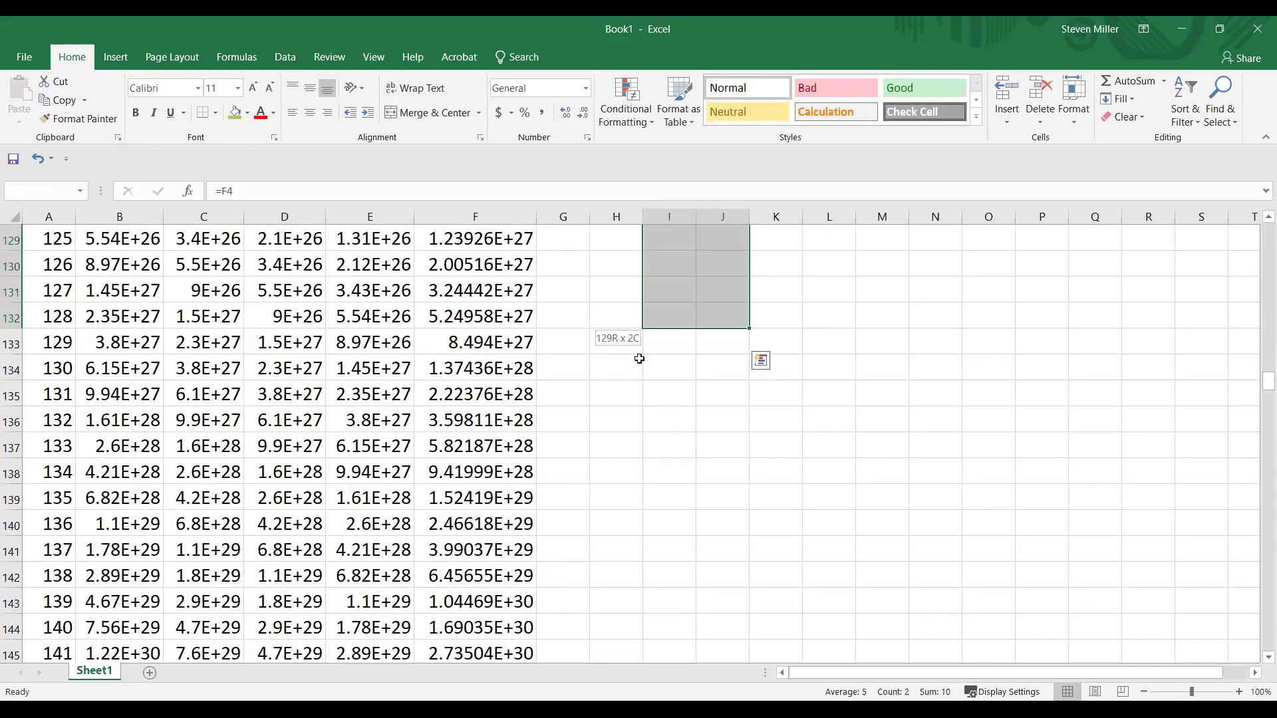
key(shift+Page_Down)
key(shift+Page_Down)
key(shift+Page_Down)
key(shift+Page_Down)
key(shift+Page_Down)
key(shift+Page_Down)
key(shift+Page_Down)
key(shift+Page_Down)
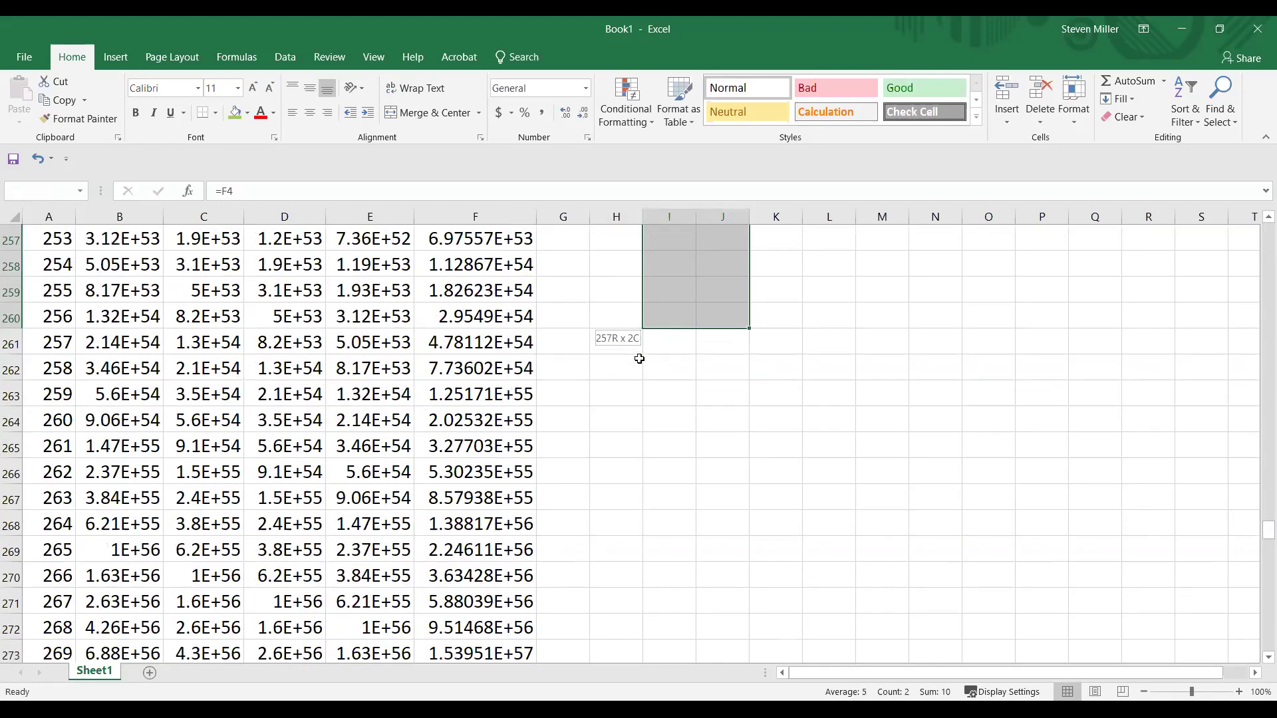
key(shift+Page_Down)
key(shift+Page_Up)
key(shift+Page_Up)
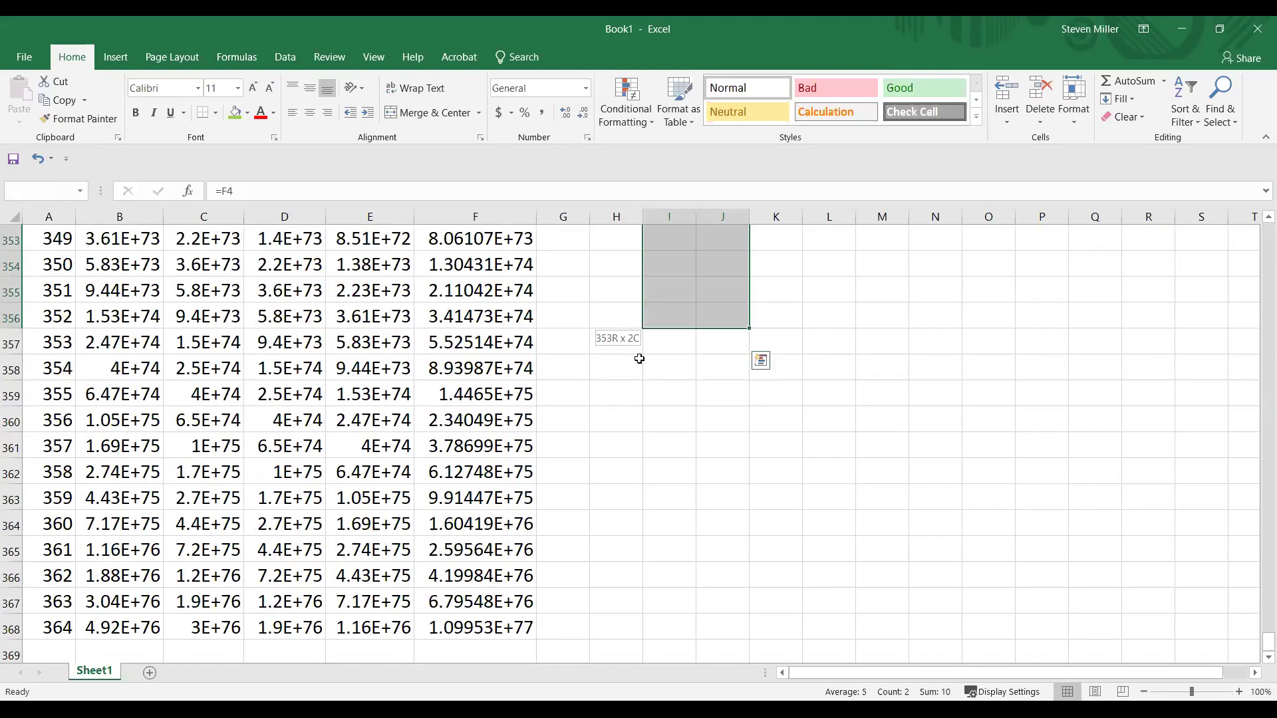
key(ctrl+d)
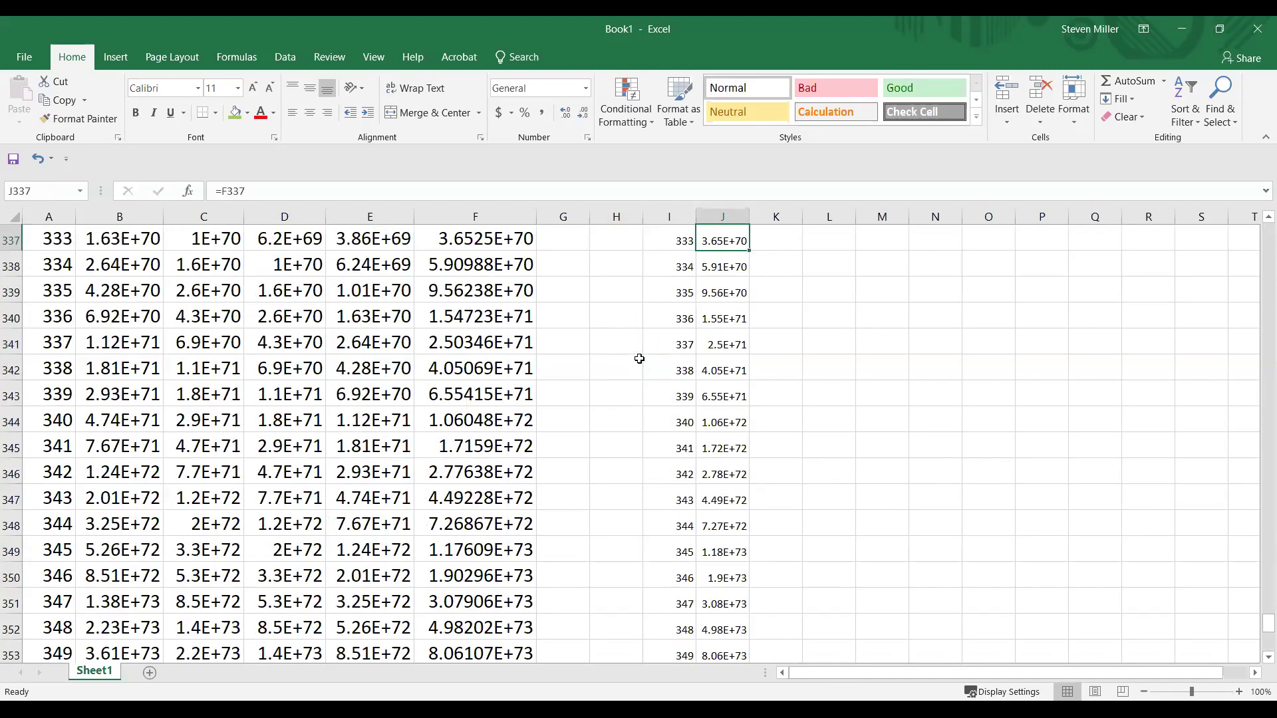
Step: Select the n and total pairs in I4:J20
key(ctrl+Up)
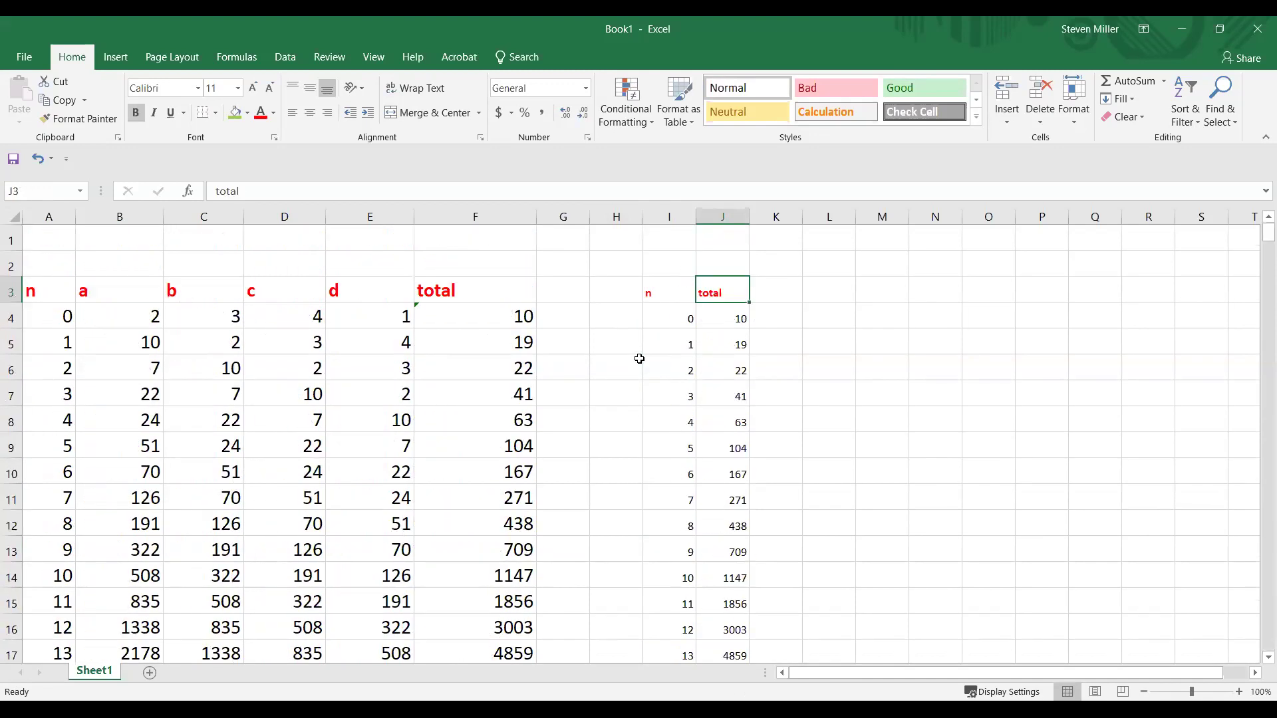
key(Down)
key(shift+Left)
key(shift+Down)
key(shift+Down)
key(shift+Down)
key(shift+Down)
key(shift+Down)
key(shift+Down)
key(shift+Down)
key(shift+Down)
key(shift+Down)
key(shift+Down)
key(shift+Down)
key(shift+Down)
key(shift+Down)
key(shift+Down)
key(shift+Down)
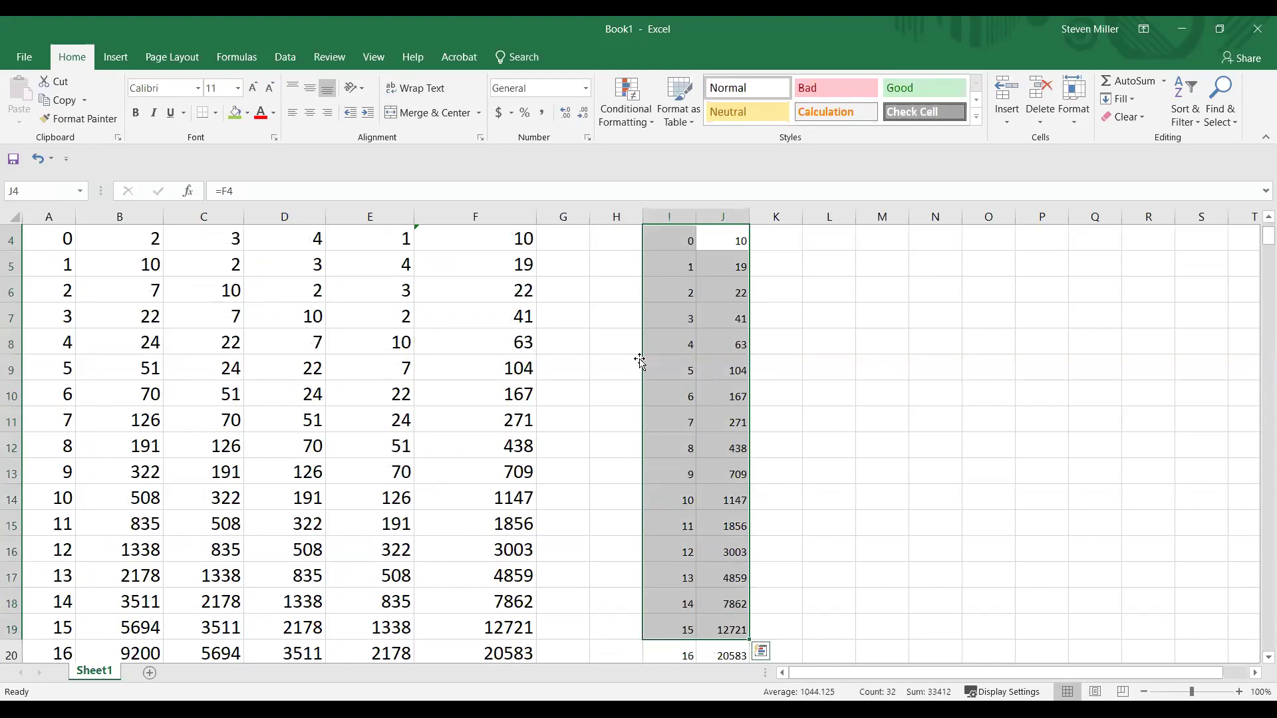
key(shift+Down)
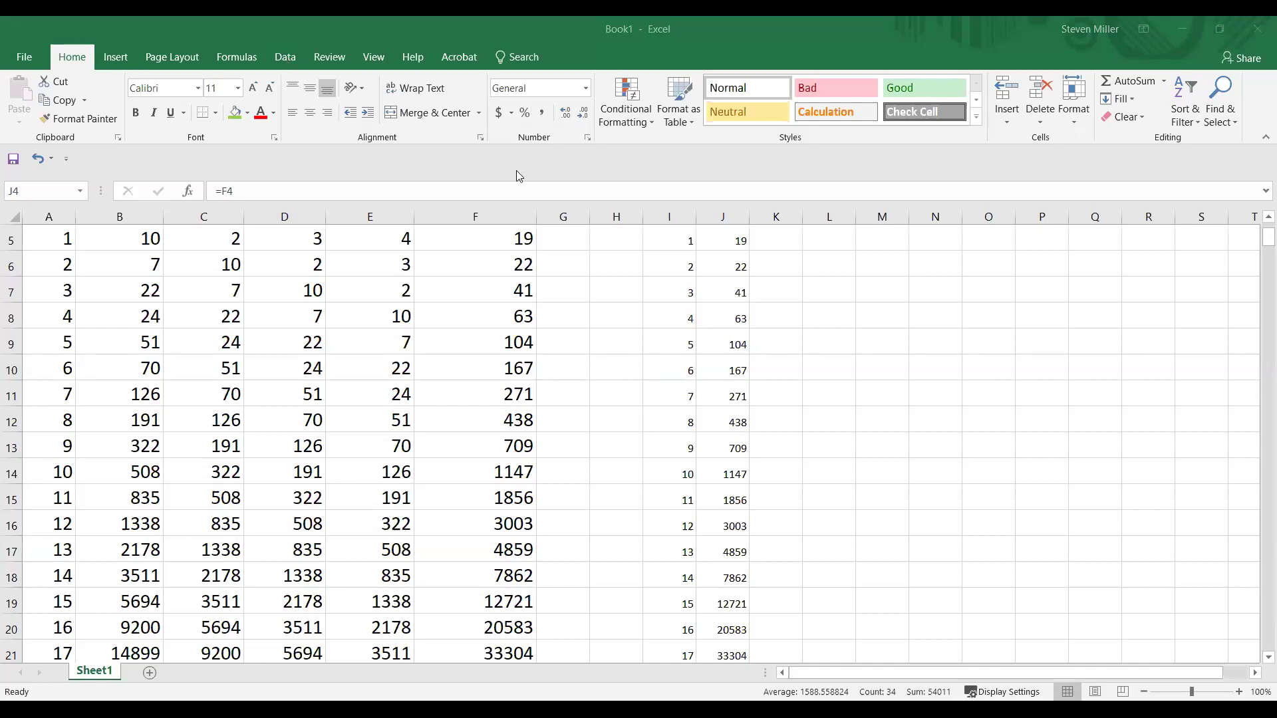
Step: Browse the Data, Review, View and Formulas ribbons, ending on Insert for charts
click(286, 30)
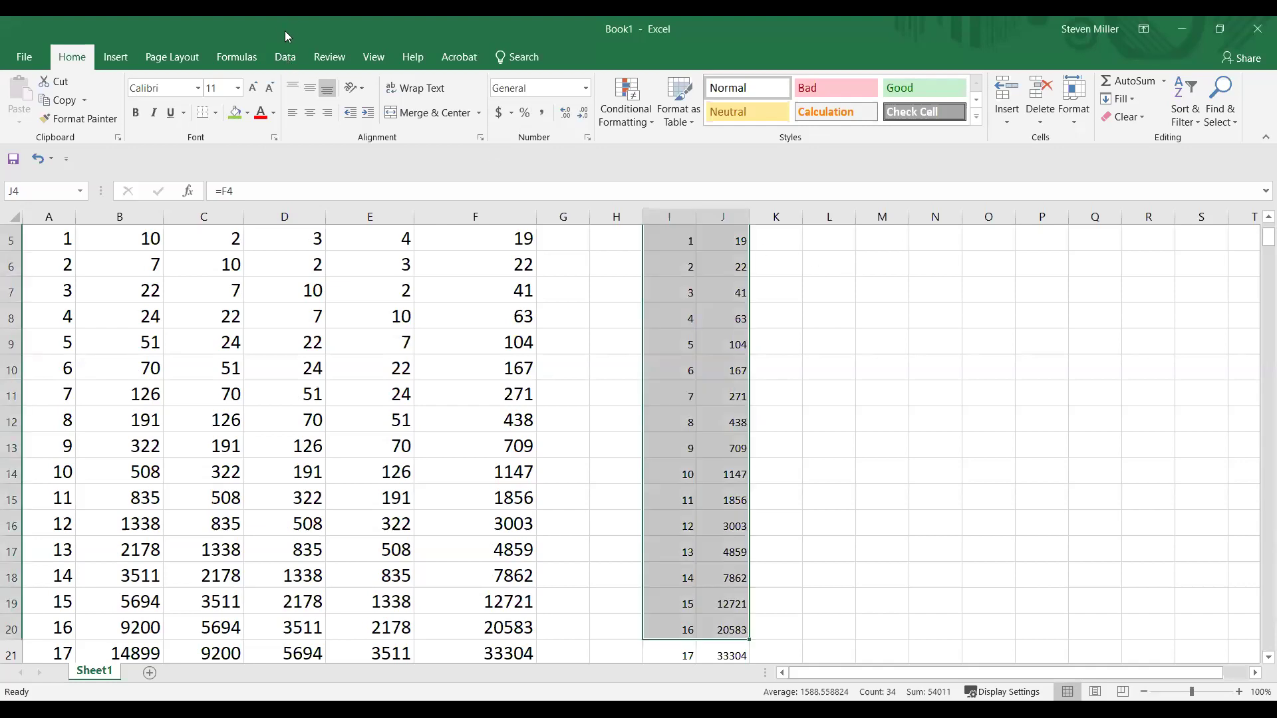
click(286, 58)
click(326, 56)
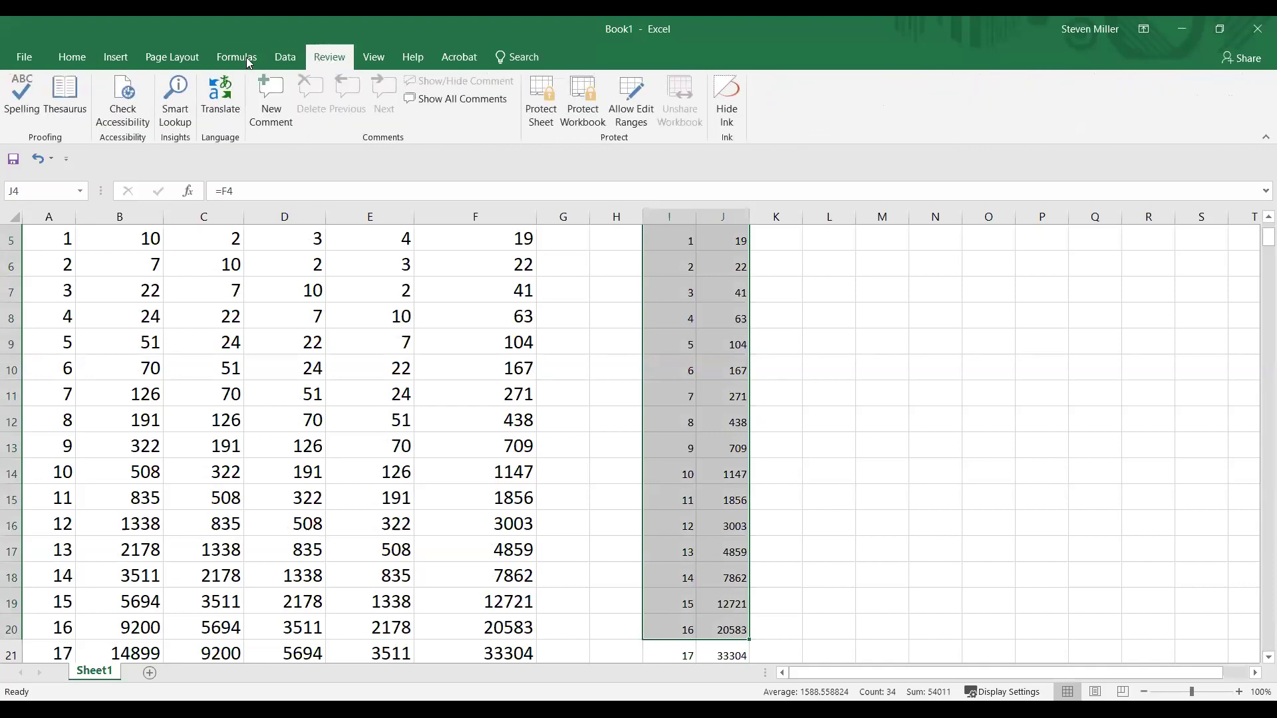
click(373, 57)
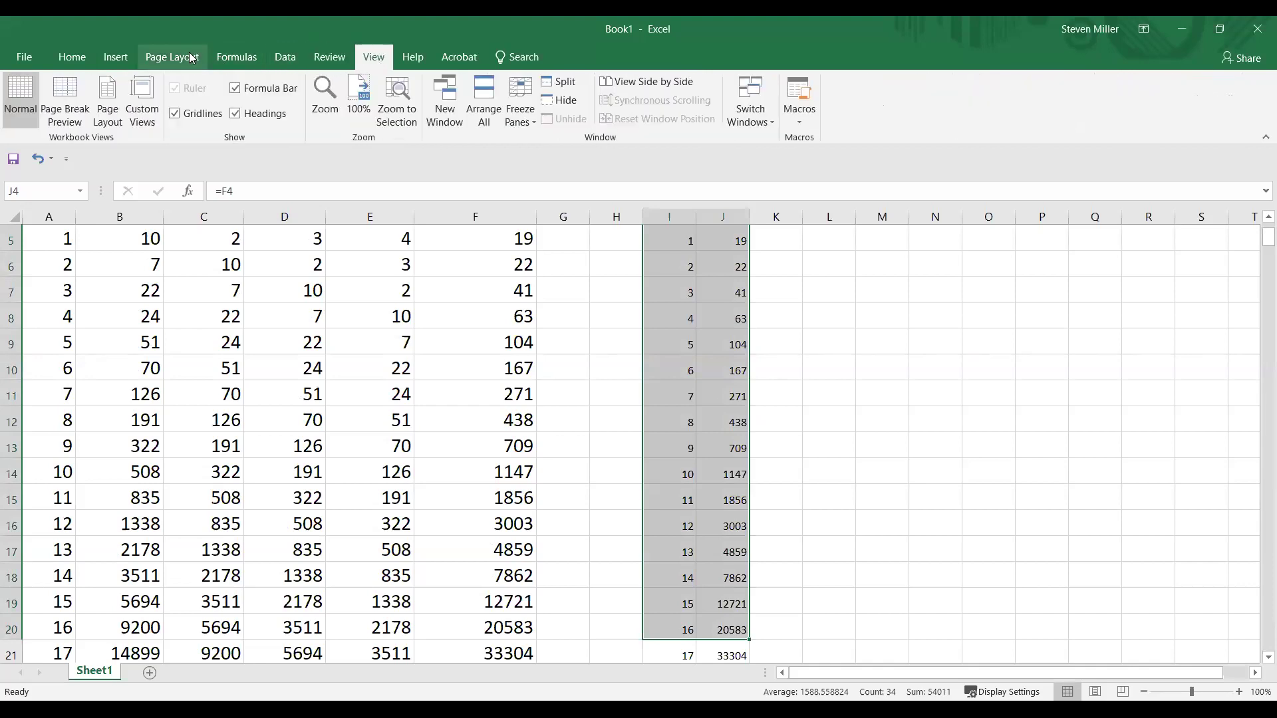
click(234, 57)
click(285, 58)
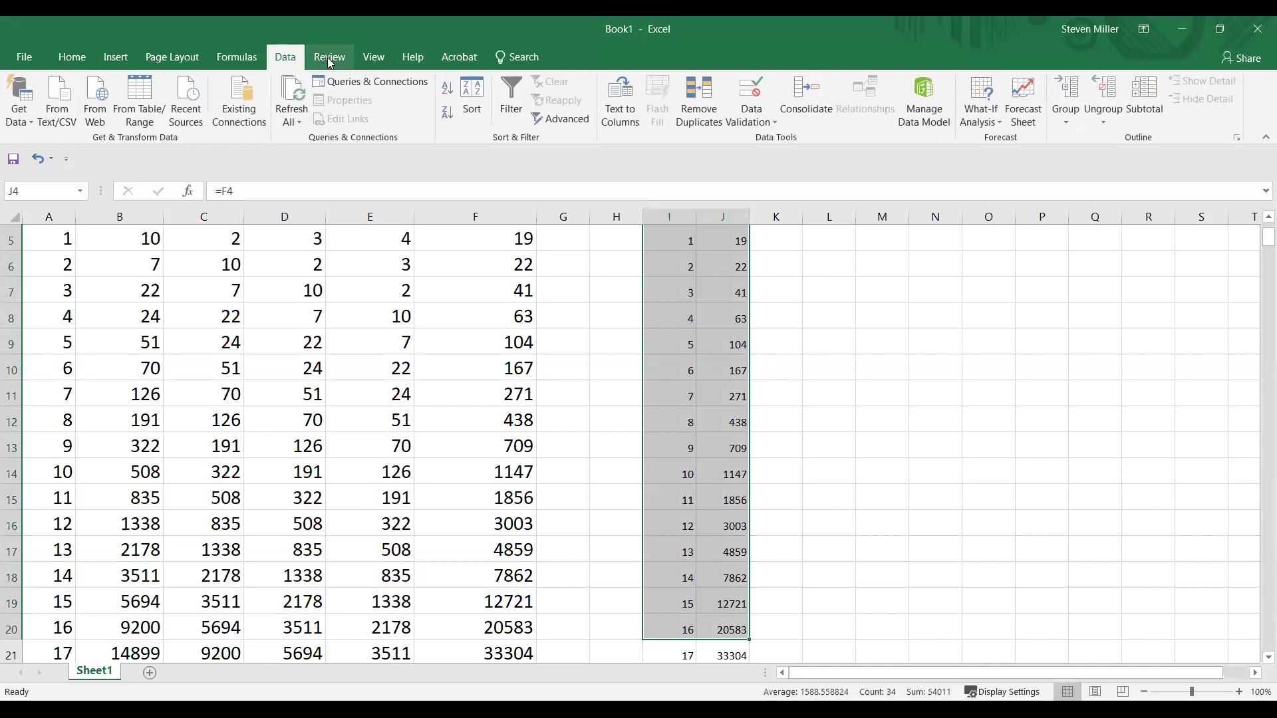
click(61, 59)
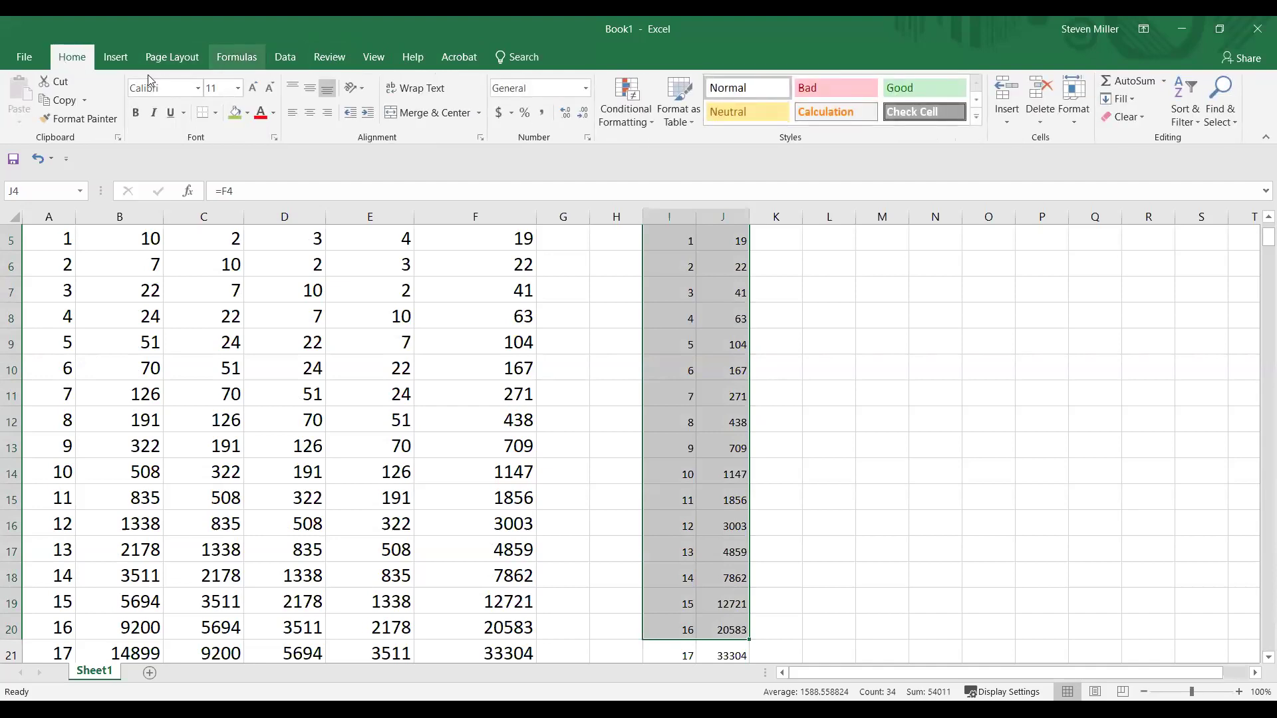
click(110, 62)
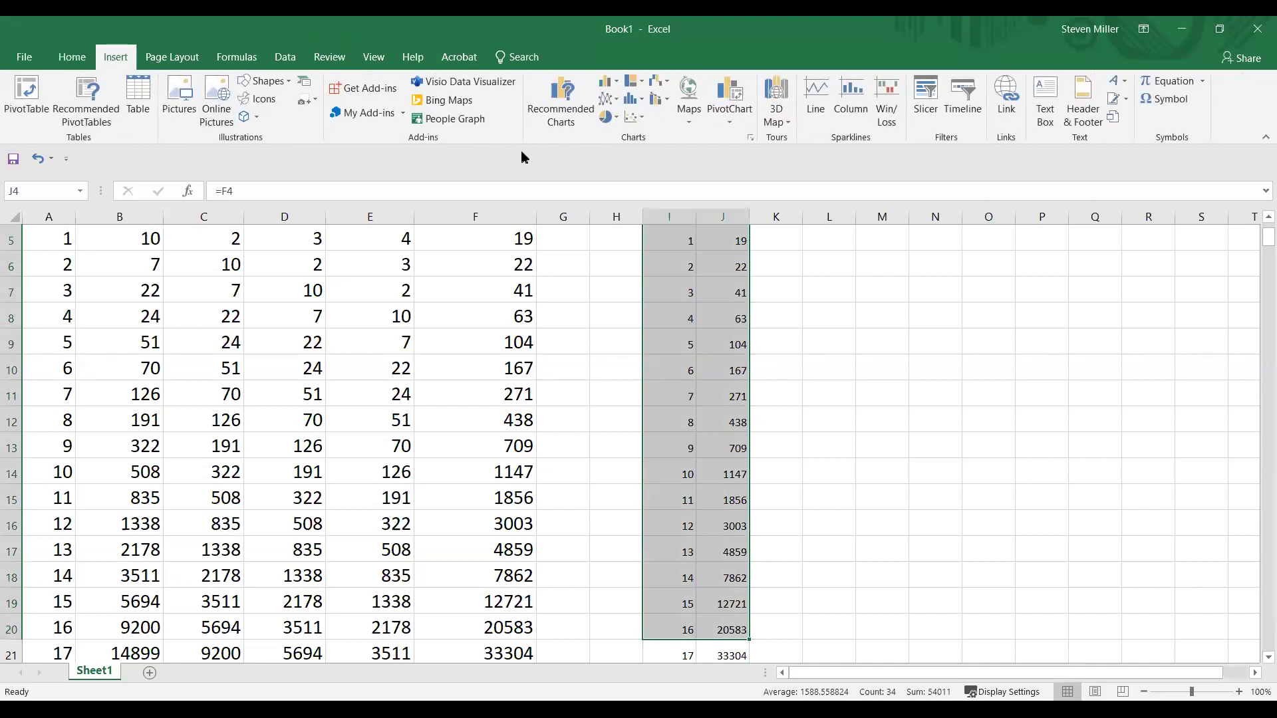
Step: Insert a scatter chart with straight lines and markers of total versus n, placed in columns L–R
click(630, 118)
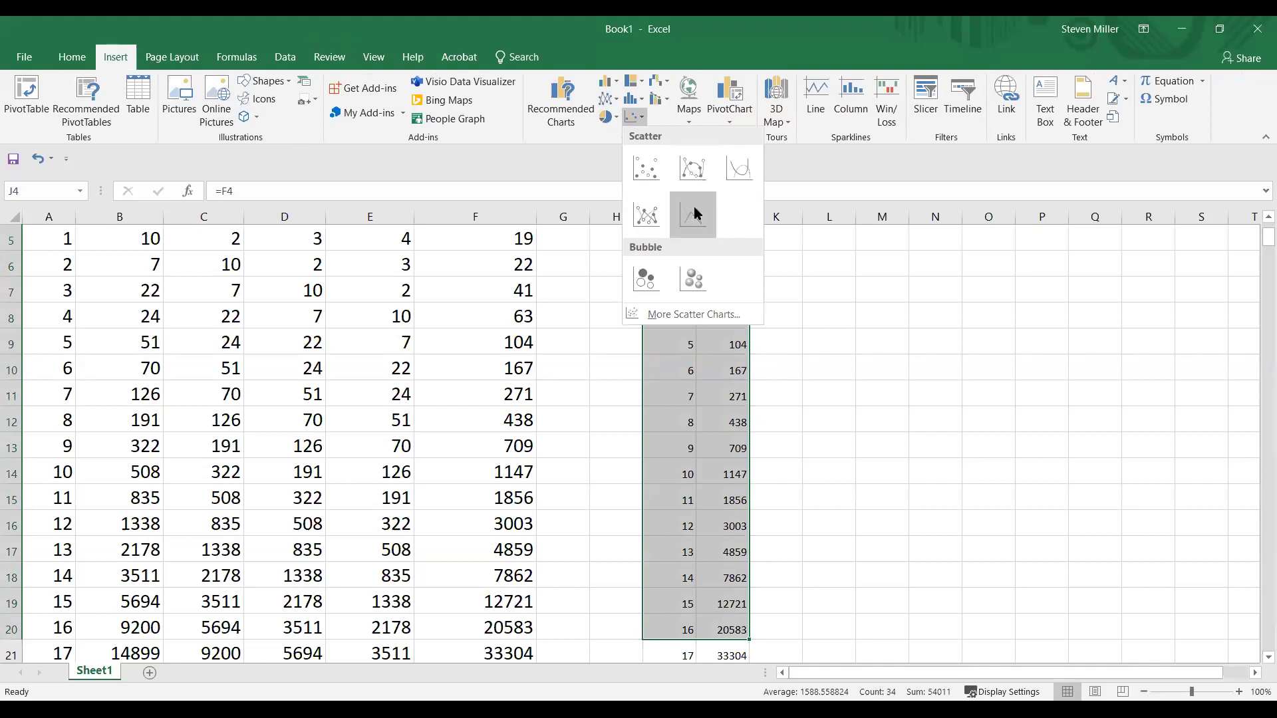
click(645, 219)
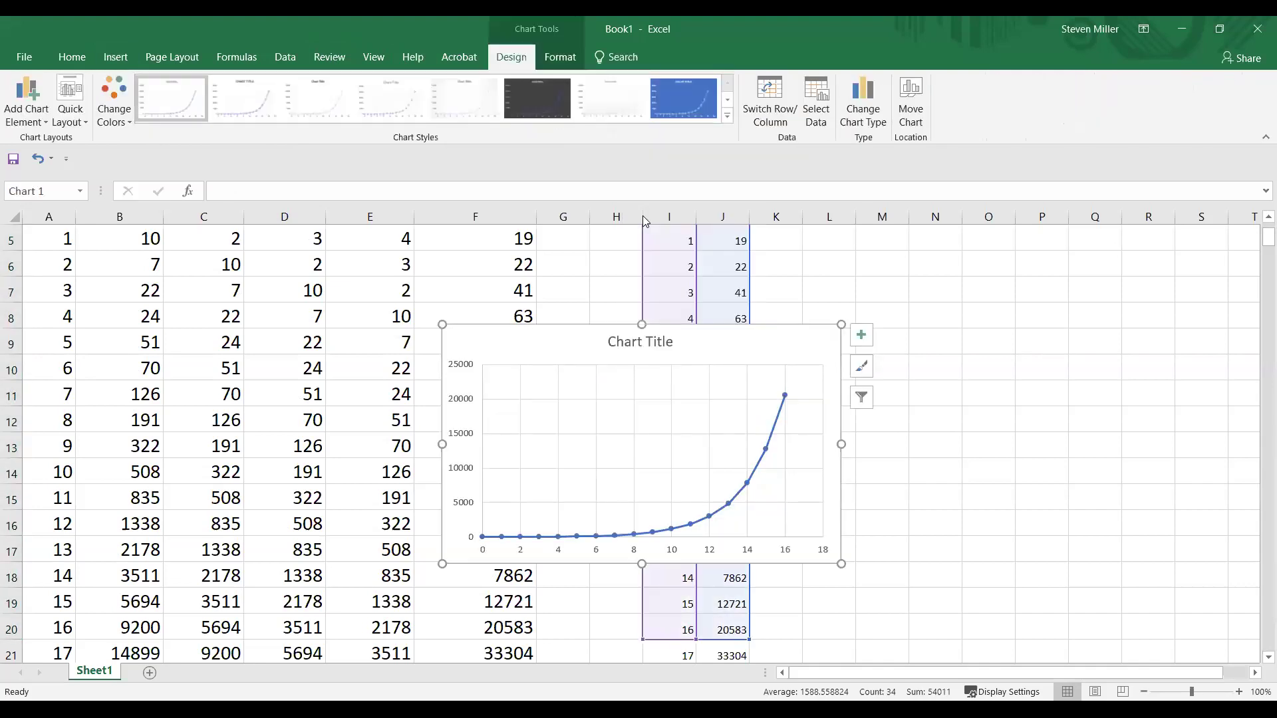
drag(692, 348, 1085, 276)
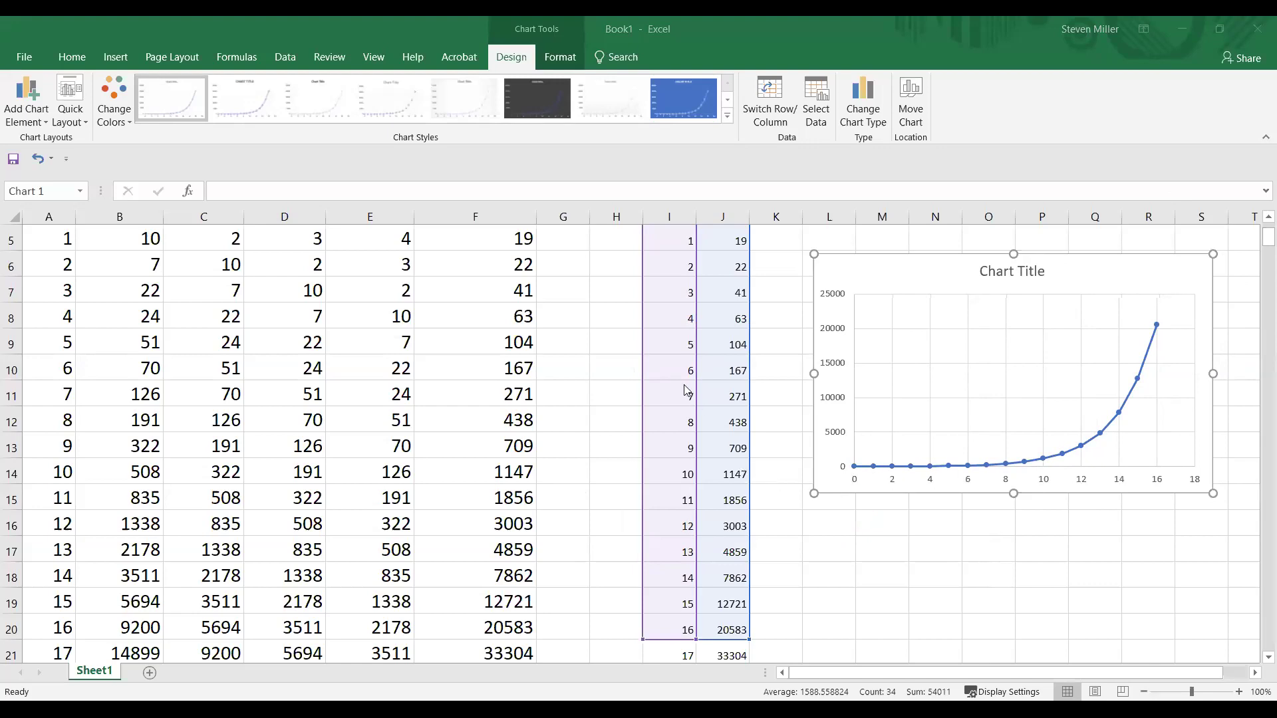
click(598, 399)
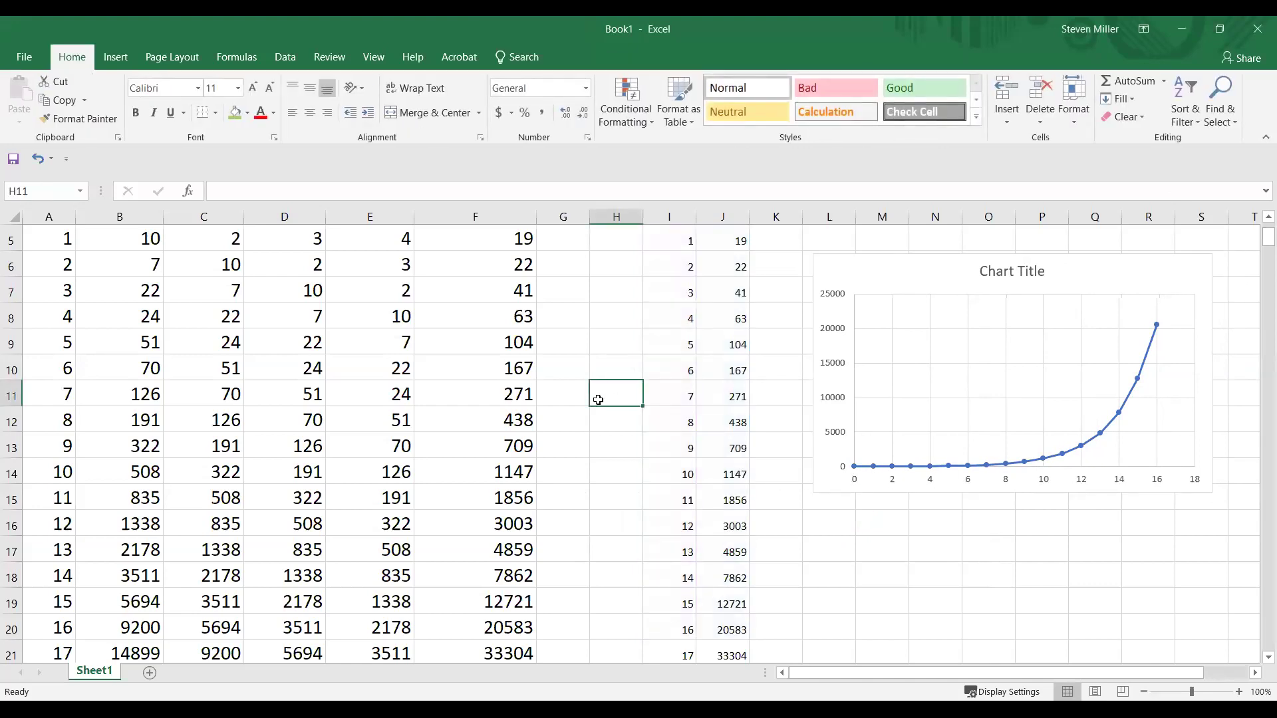
Step: Enter 1 as the starting n in column I, with a cell-above+1 formula below it
scroll(599, 399, up, 2)
key(Up)
key(Up)
key(Up)
key(Up)
key(Up)
key(Up)
key(Up)
key(Right)
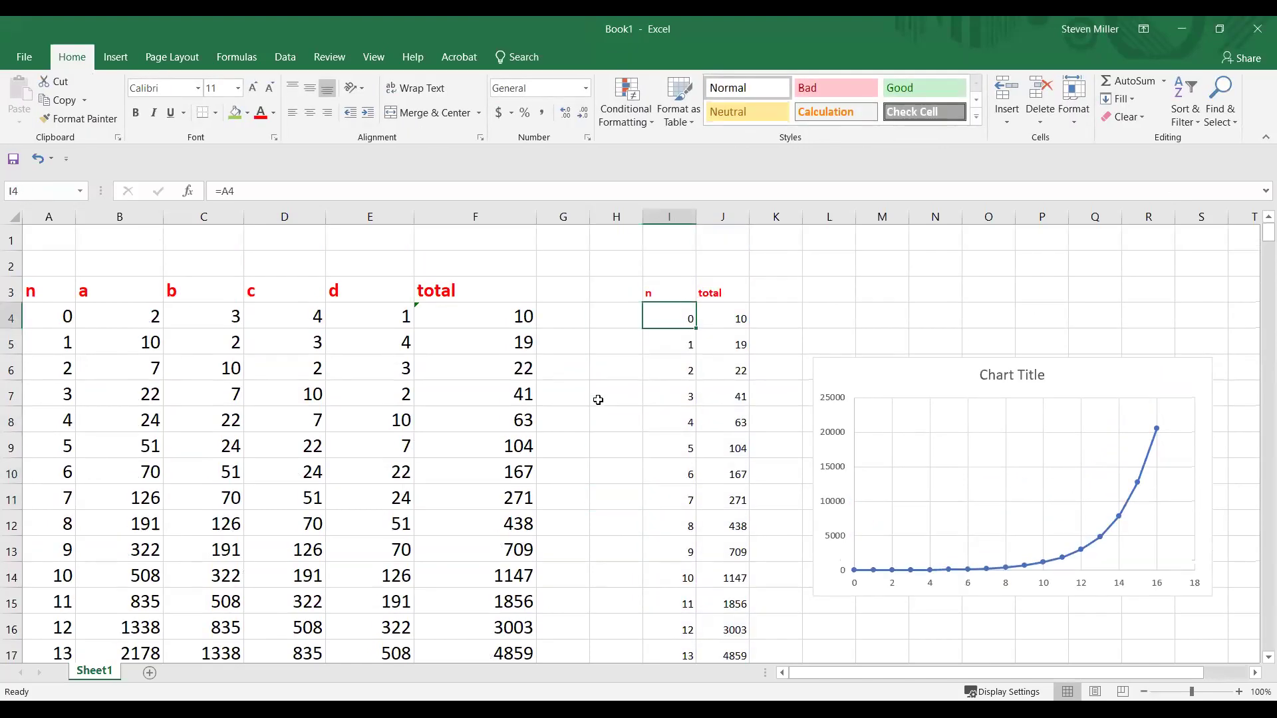
key(Down)
key(Up)
key(Down)
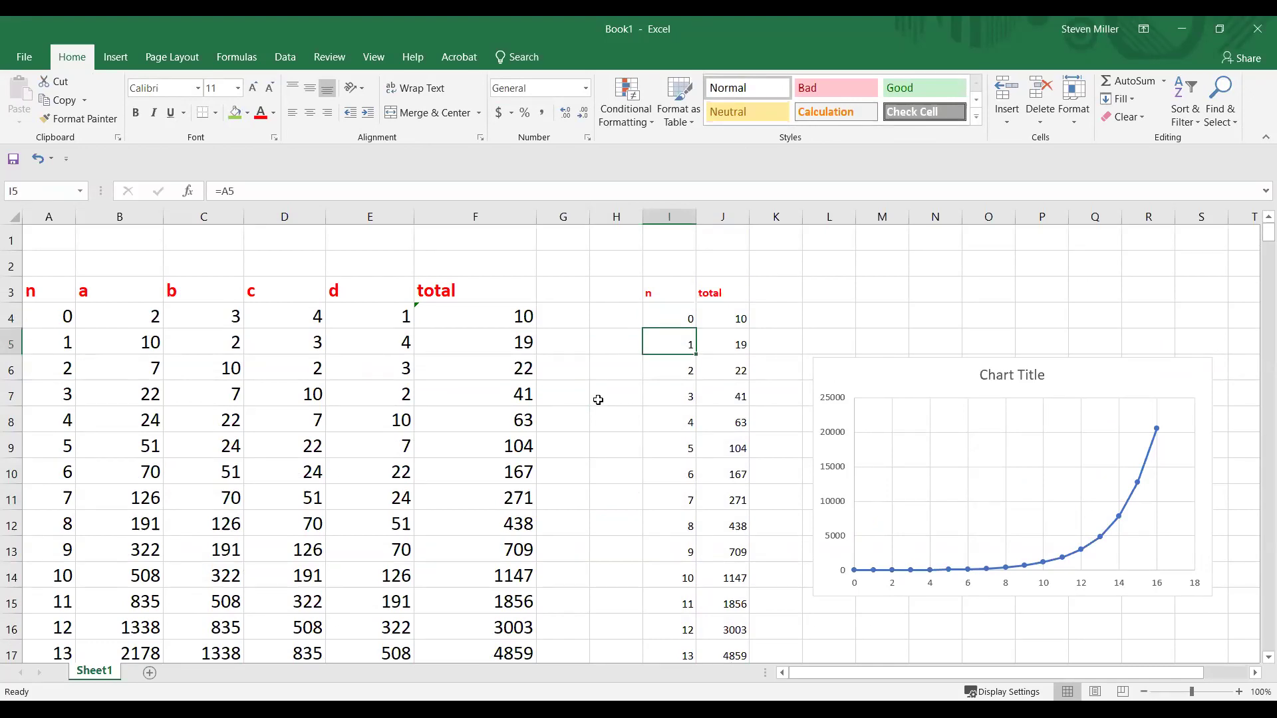
key(Up)
text(1)
key(Return)
text(=)
key(Up)
text(+1)
key(Return)
key(Up)
key(Up)
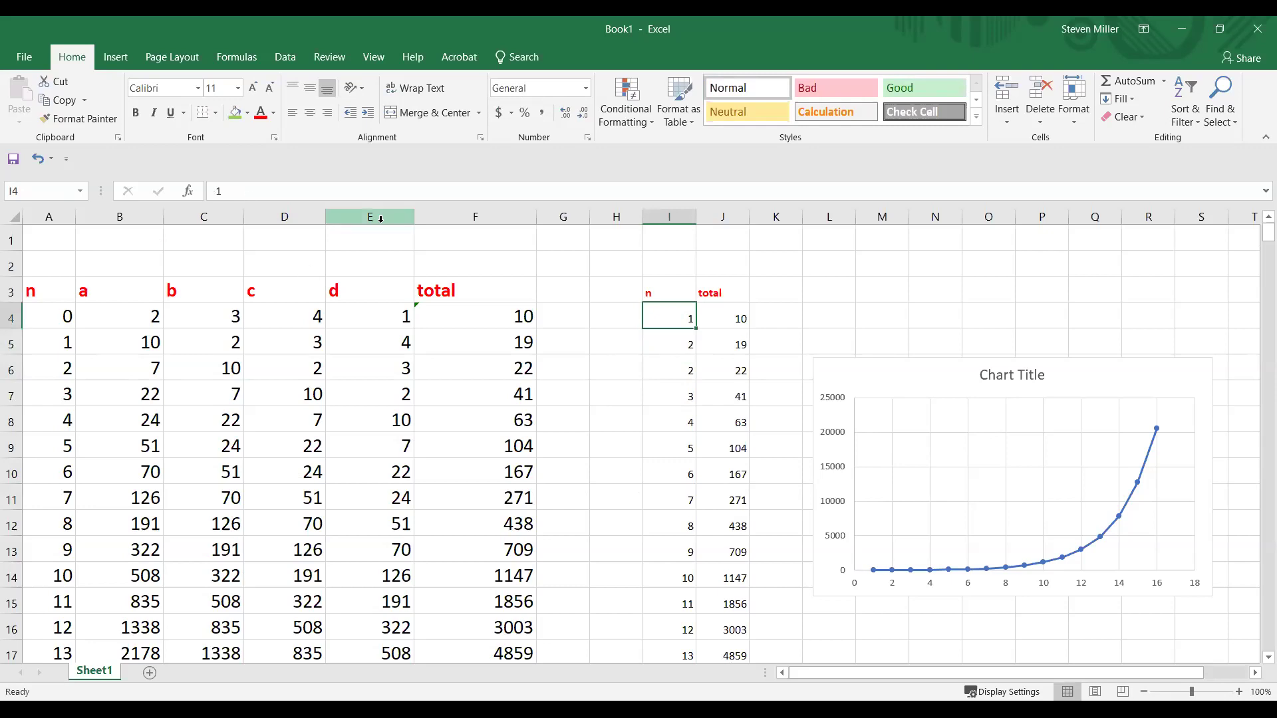
Step: Replace I4 with a LOG(A4+1) formula, dismissing the formula error warning that appears
click(378, 186)
key(BackSpace)
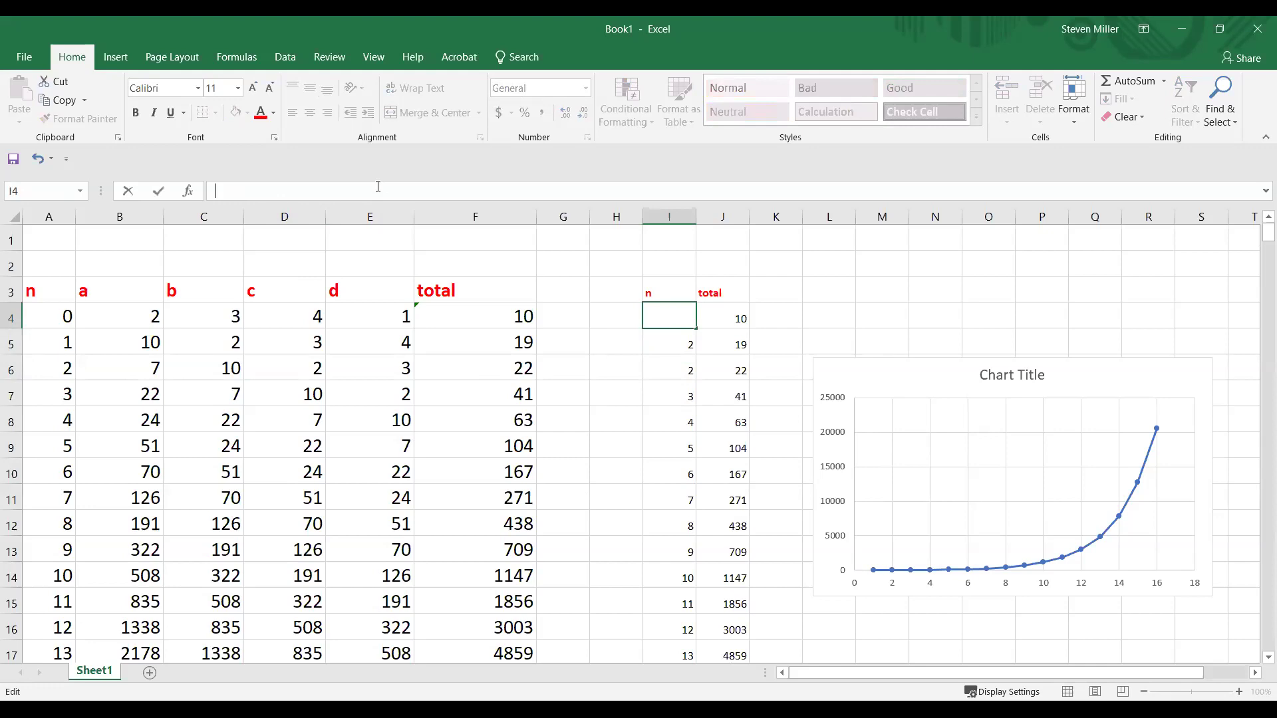
text(=log()
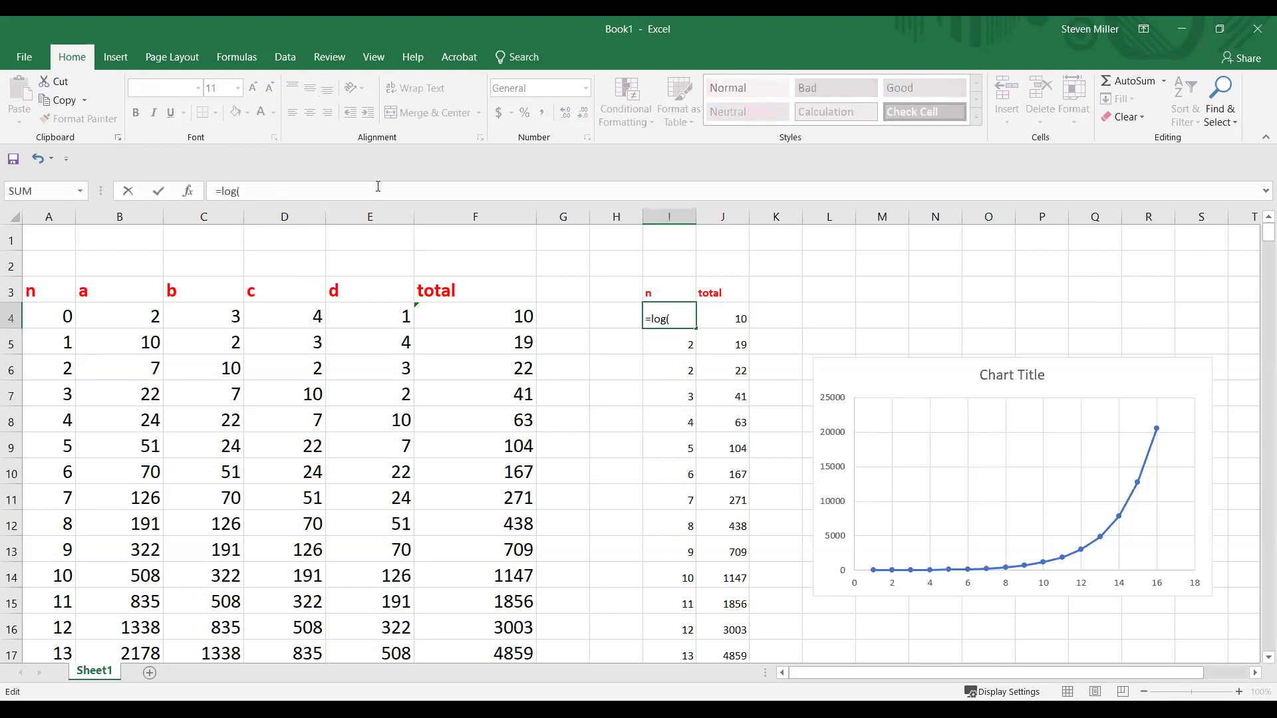
click(58, 318)
text(+1))
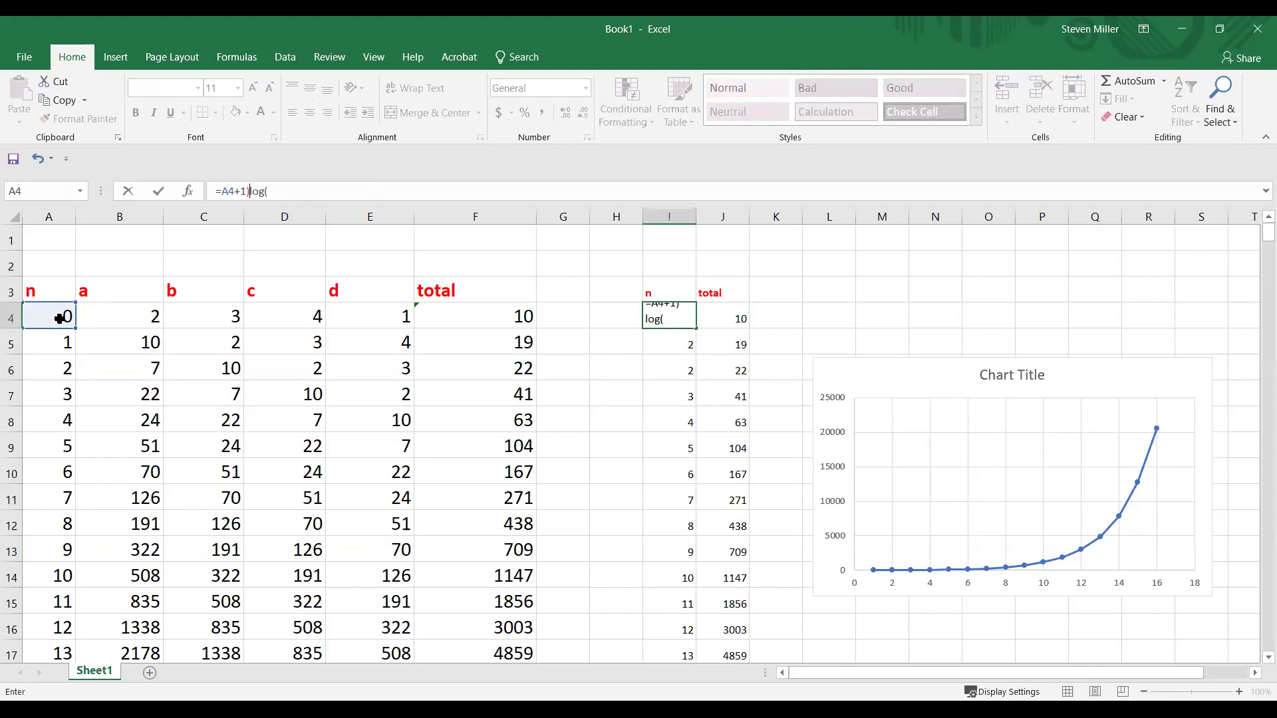
key(Return)
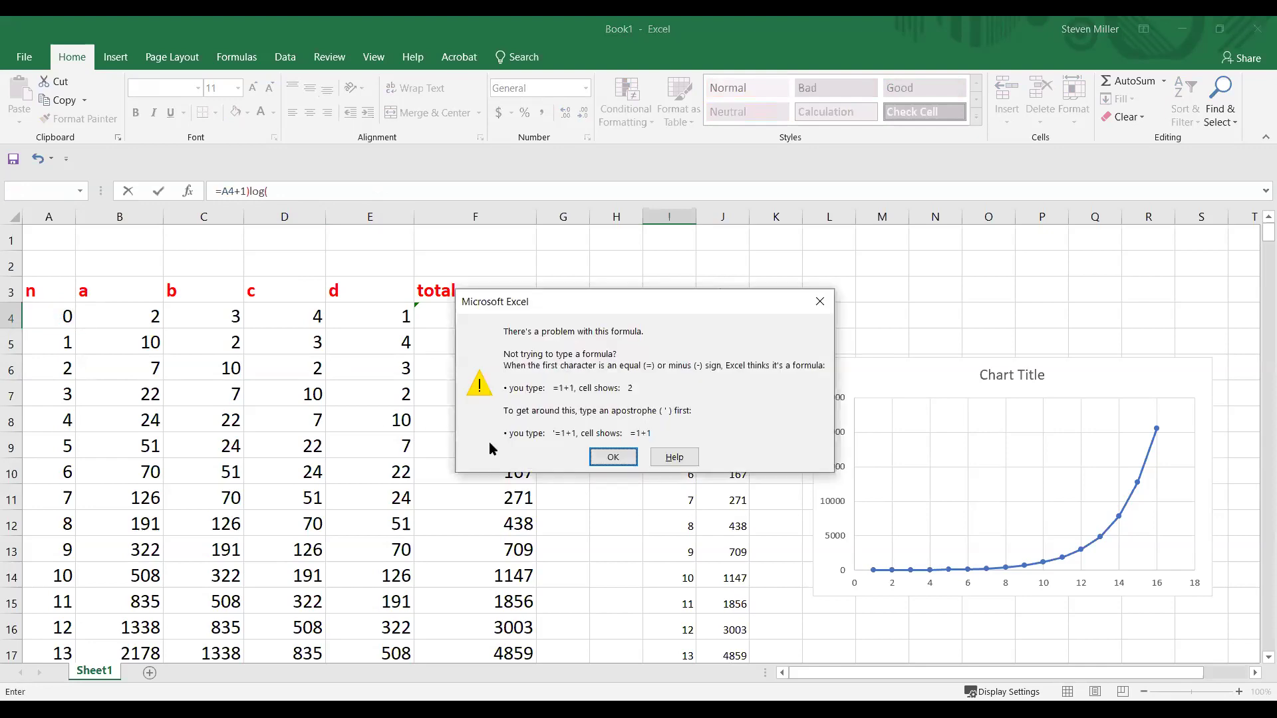
click(615, 455)
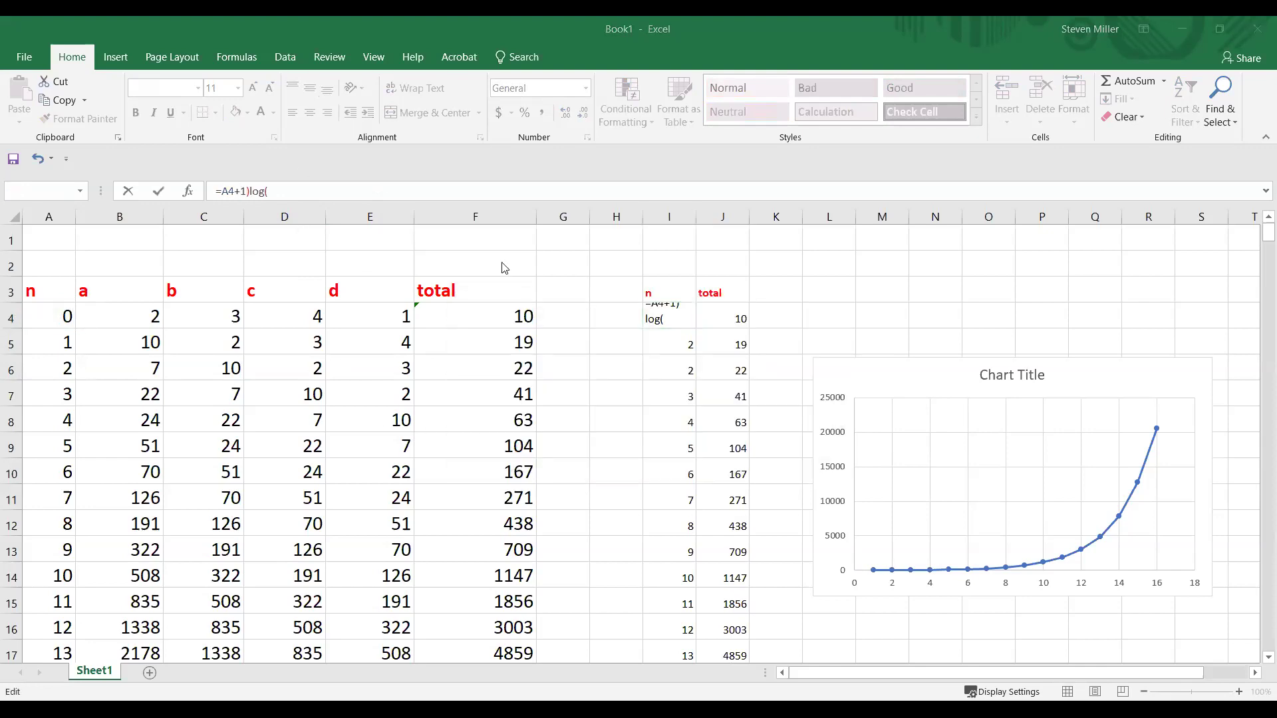
Step: Clear the broken formula and re-enter =LOG(A4+1) in I4, which now shows 0
click(658, 310)
key(BackSpace)
key(BackSpace)
key(Left)
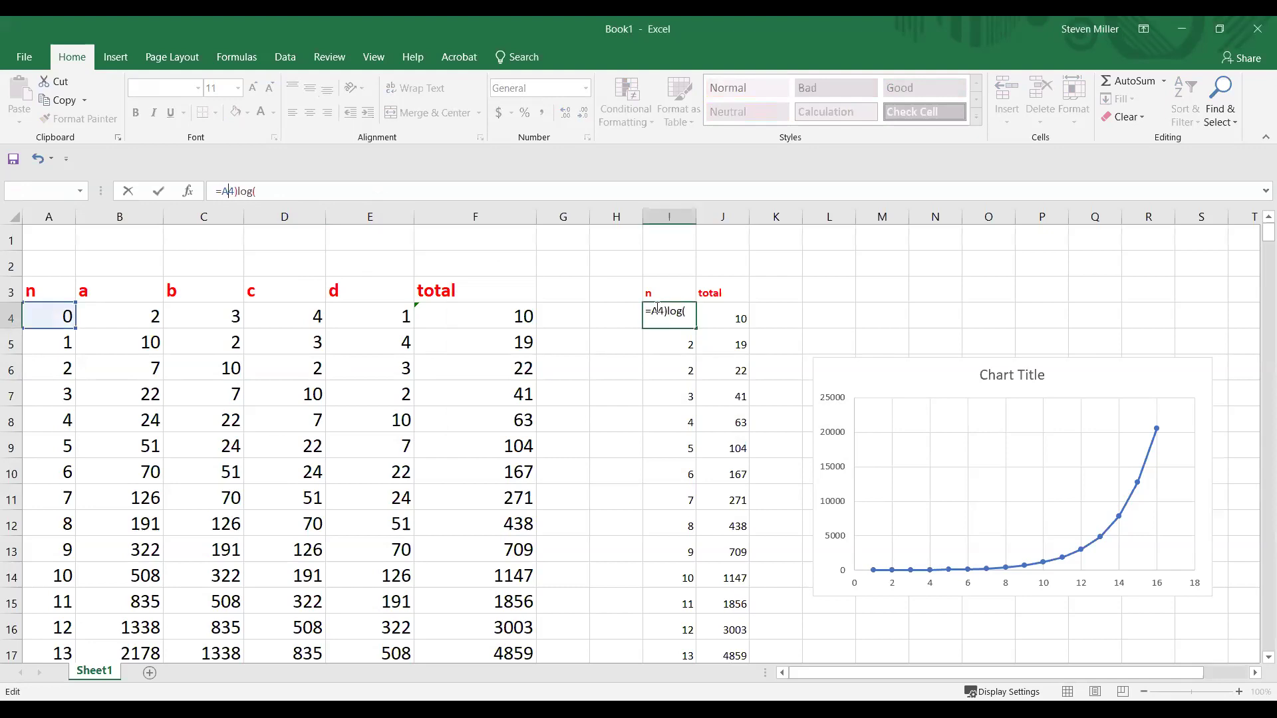
key(BackSpace)
key(BackSpace)
key(Delete)
key(Delete)
key(Delete)
key(Delete)
key(Delete)
key(Delete)
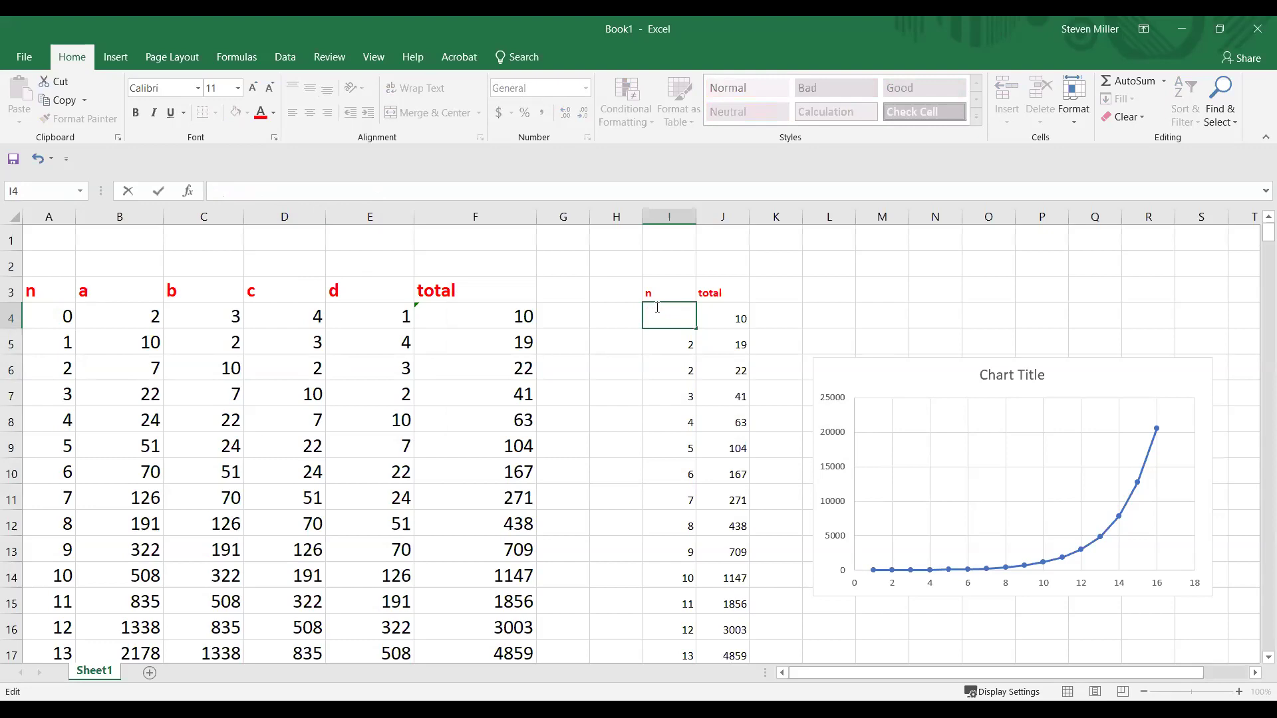
text(=log()
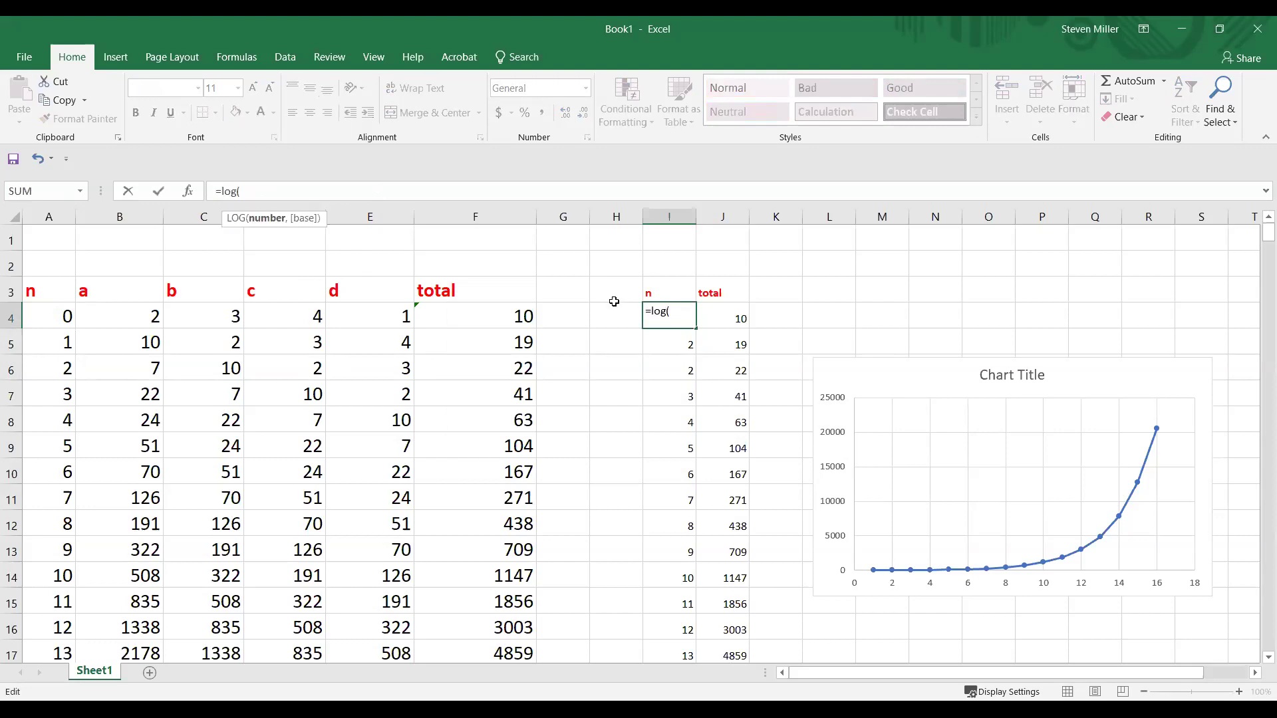
click(61, 314)
text(+1))
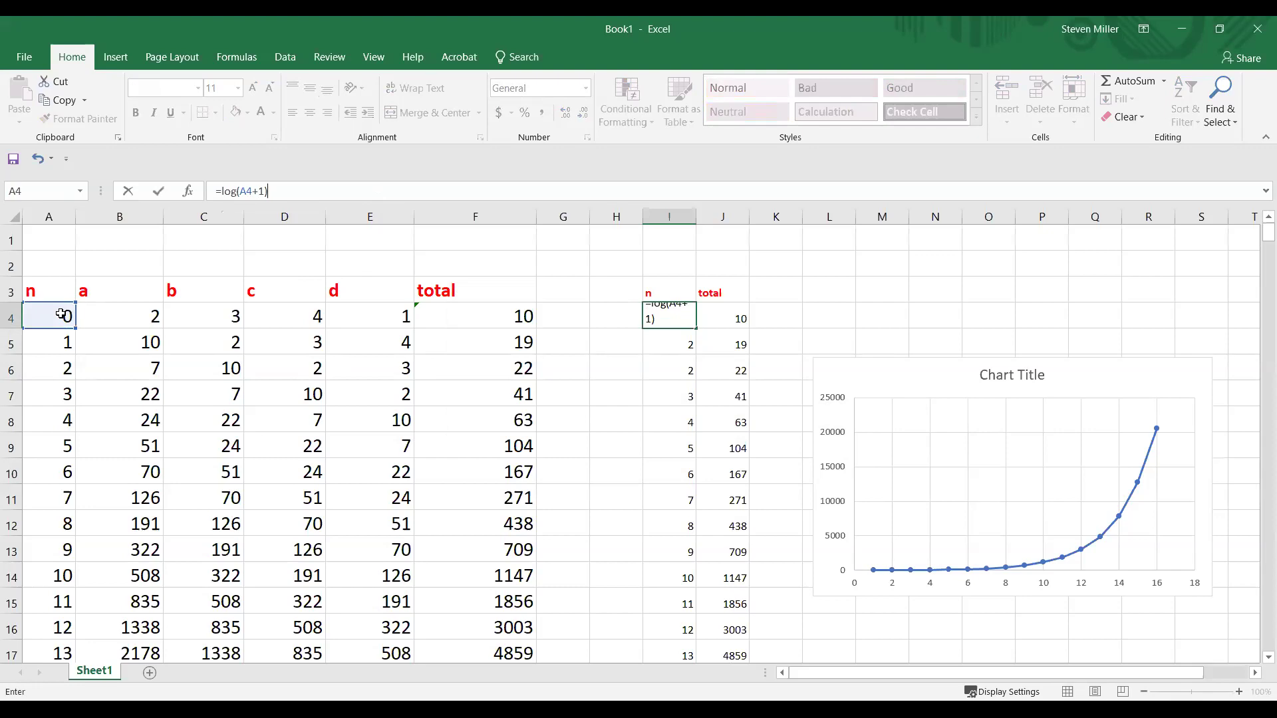
key(Return)
key(Up)
key(Right)
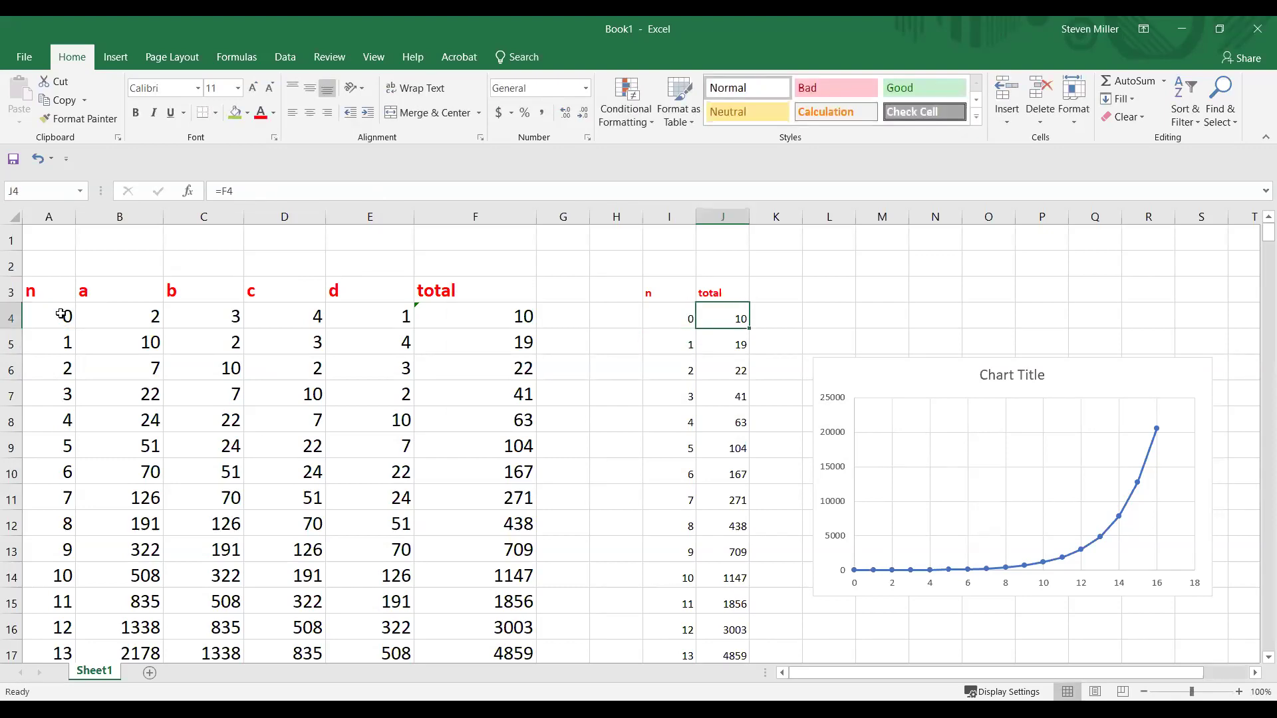
Step: Enter =LOG(F4) in J4 and fill the I and J log formulas down to row 368
text(=log()
key(Left)
key(Left)
key(Left)
key(Left)
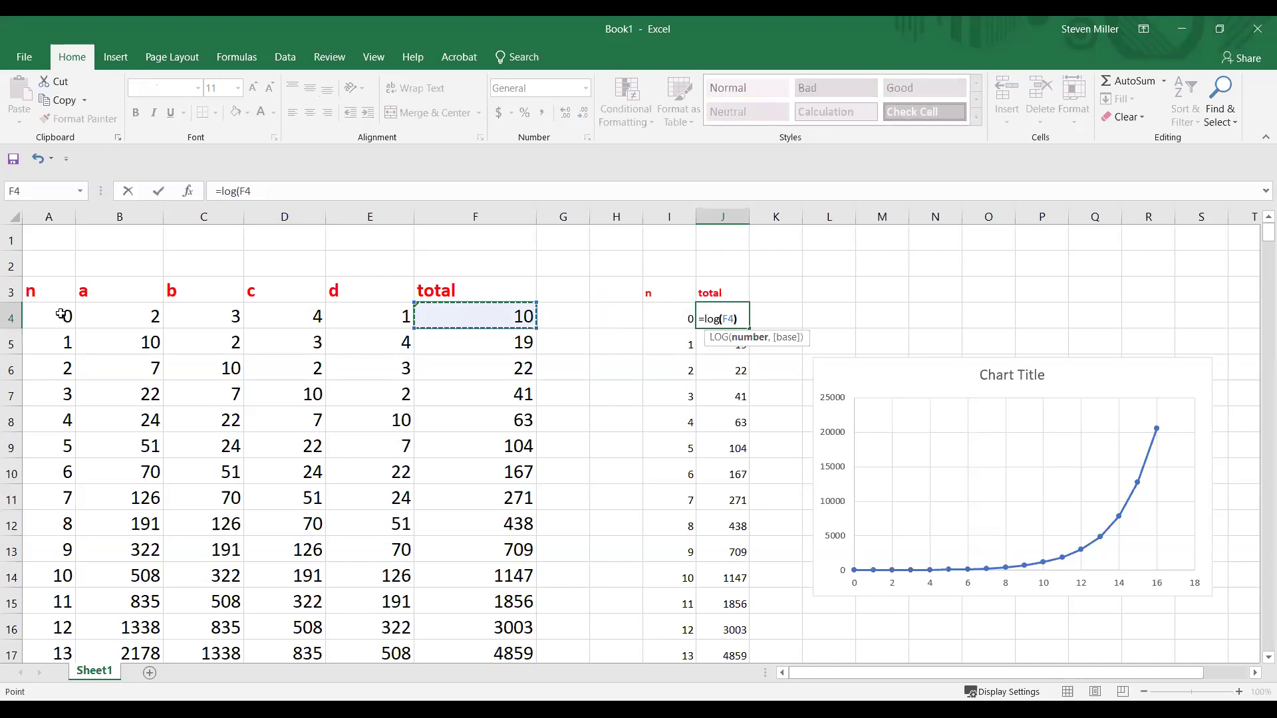
key(ctrl+Return)
key(shift+Left)
key(shift+Down)
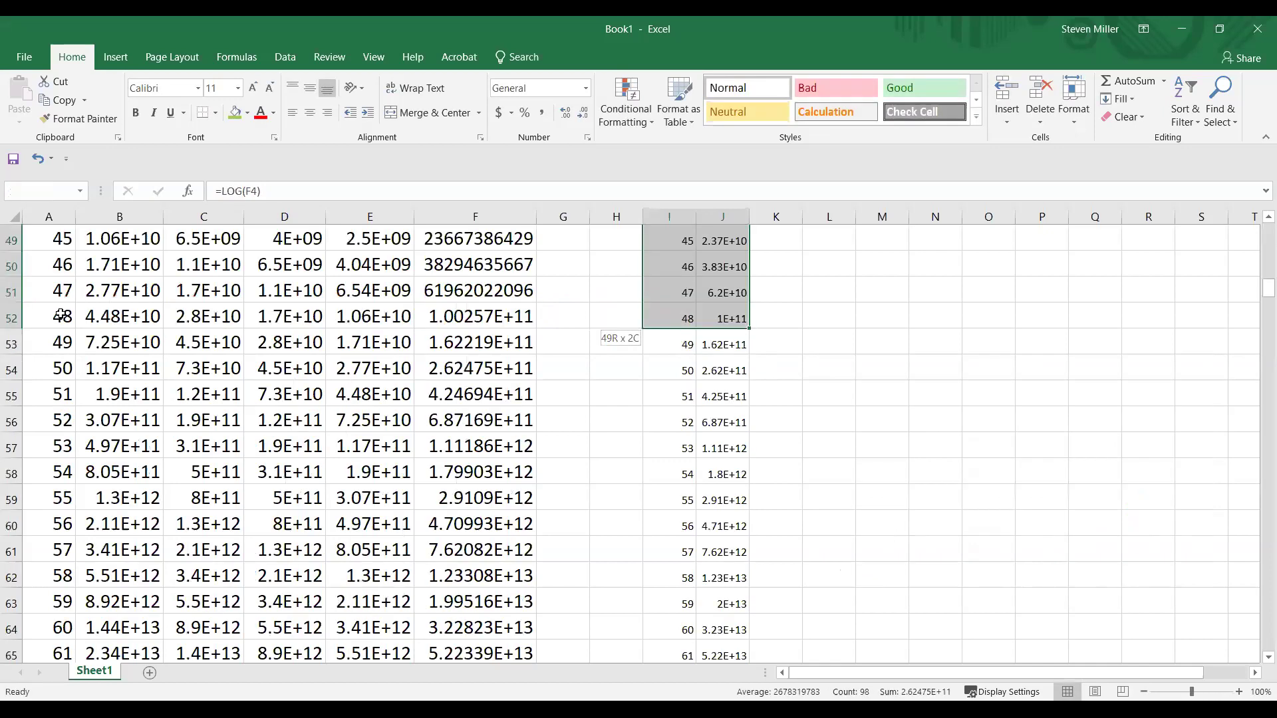
key(shift+Down)
scroll(61, 314, down, 7)
scroll(61, 313, up, 7)
key(shift+Up)
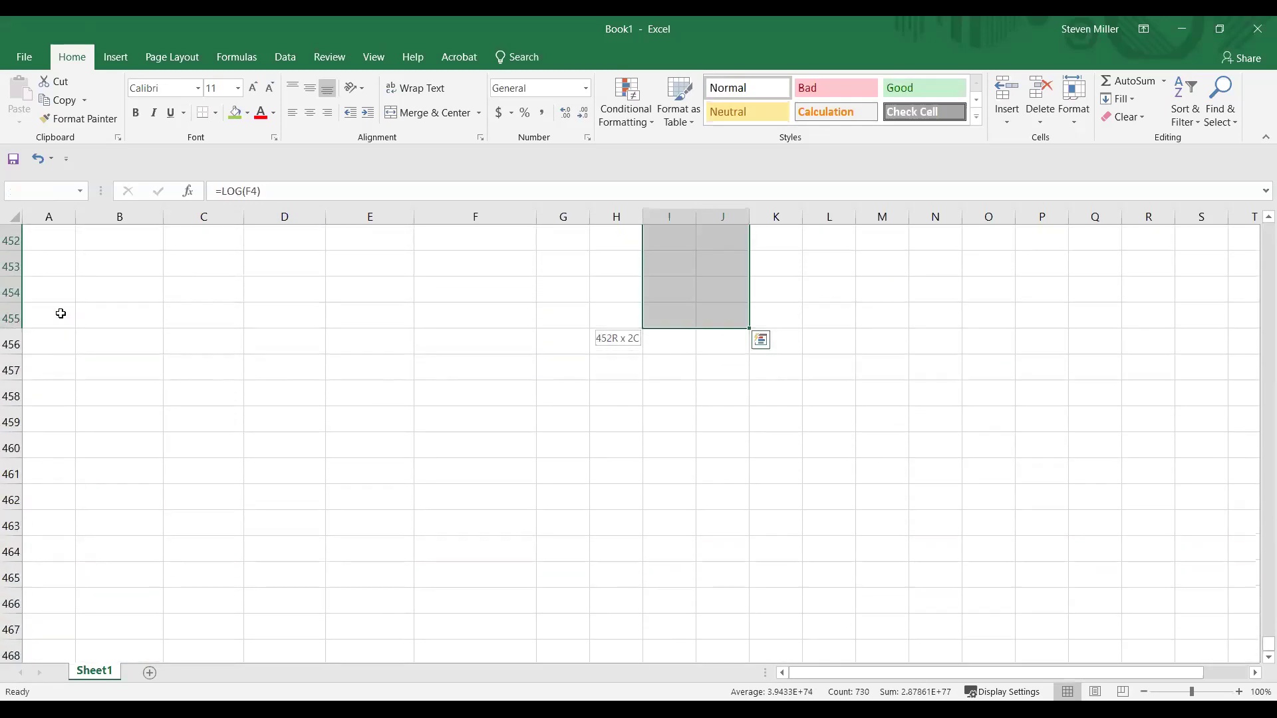
key(shift+Up)
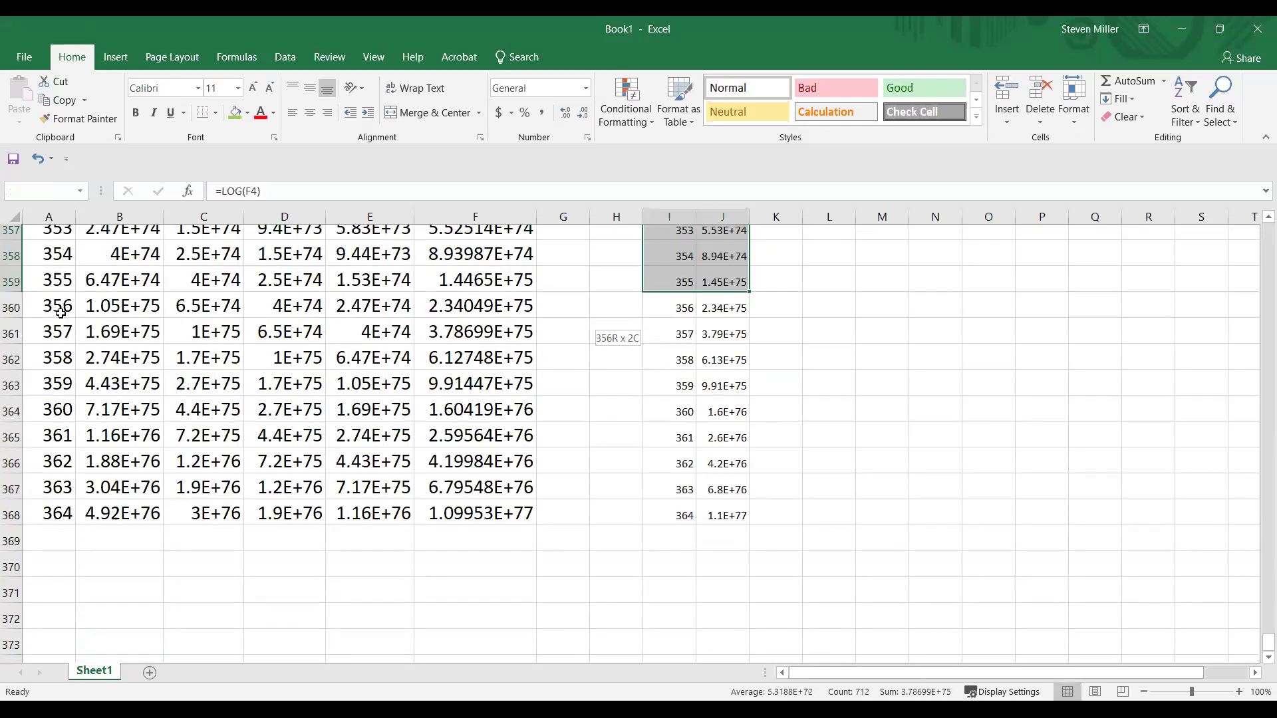
scroll(60, 313, down, 1)
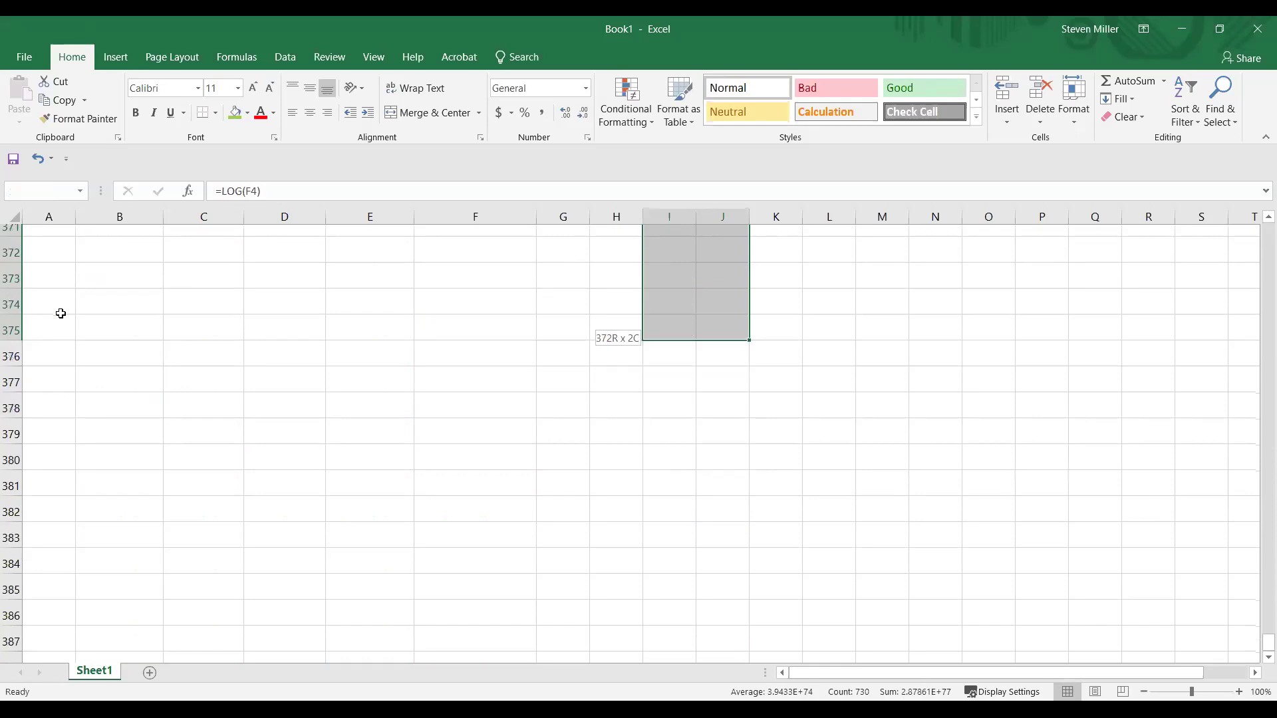
key(ctrl+v)
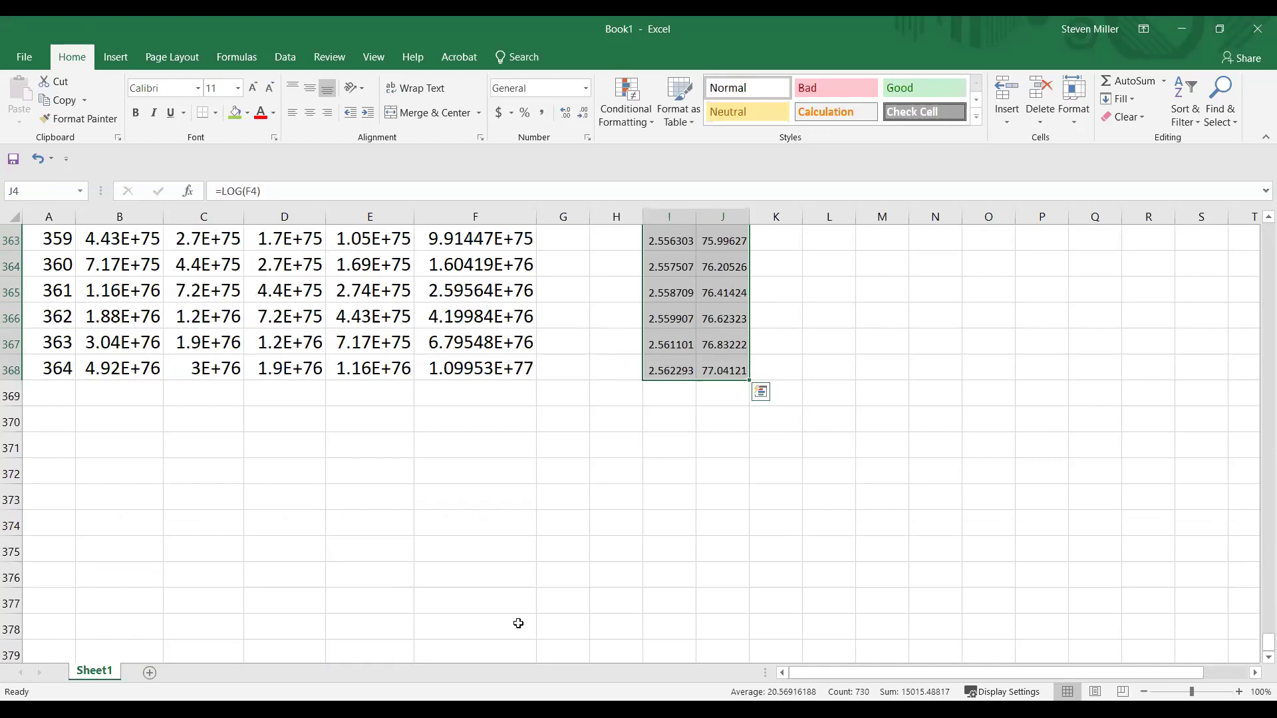
key(Escape)
Step: Scroll to the top of the table and drag the chart up and left toward columns I–J
drag(1256, 642, 1246, 216)
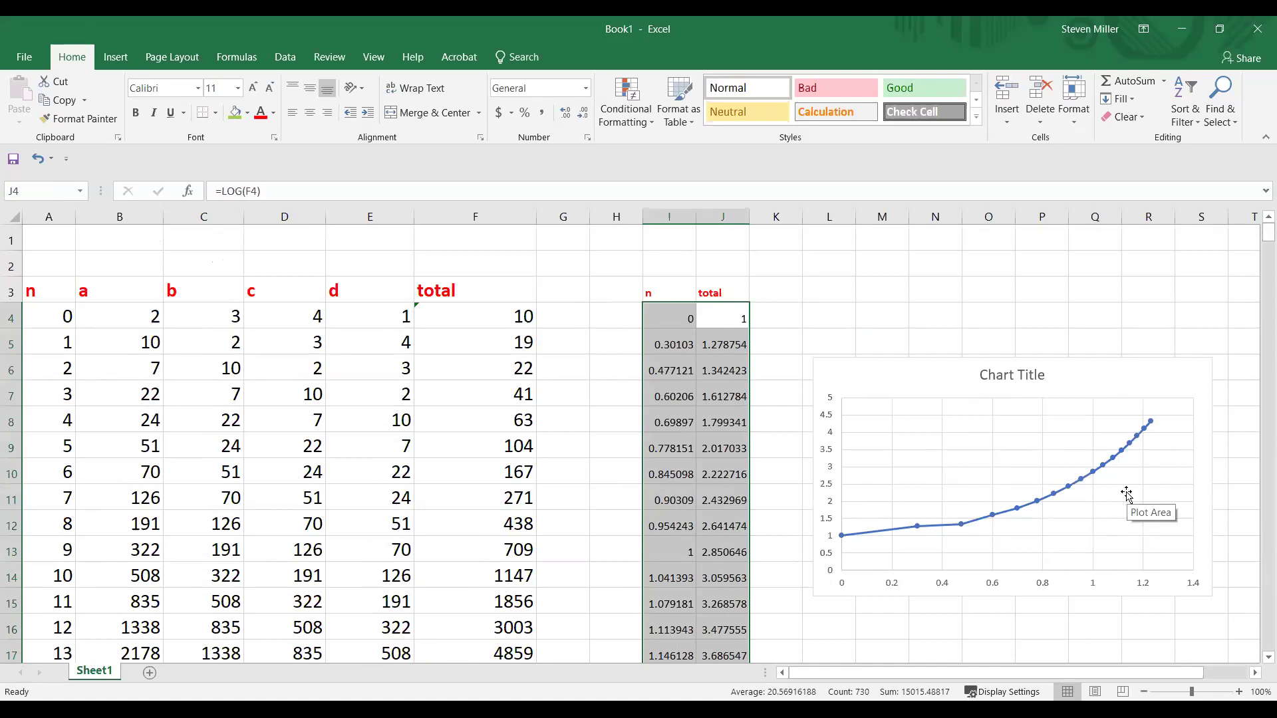
drag(1115, 390, 1103, 273)
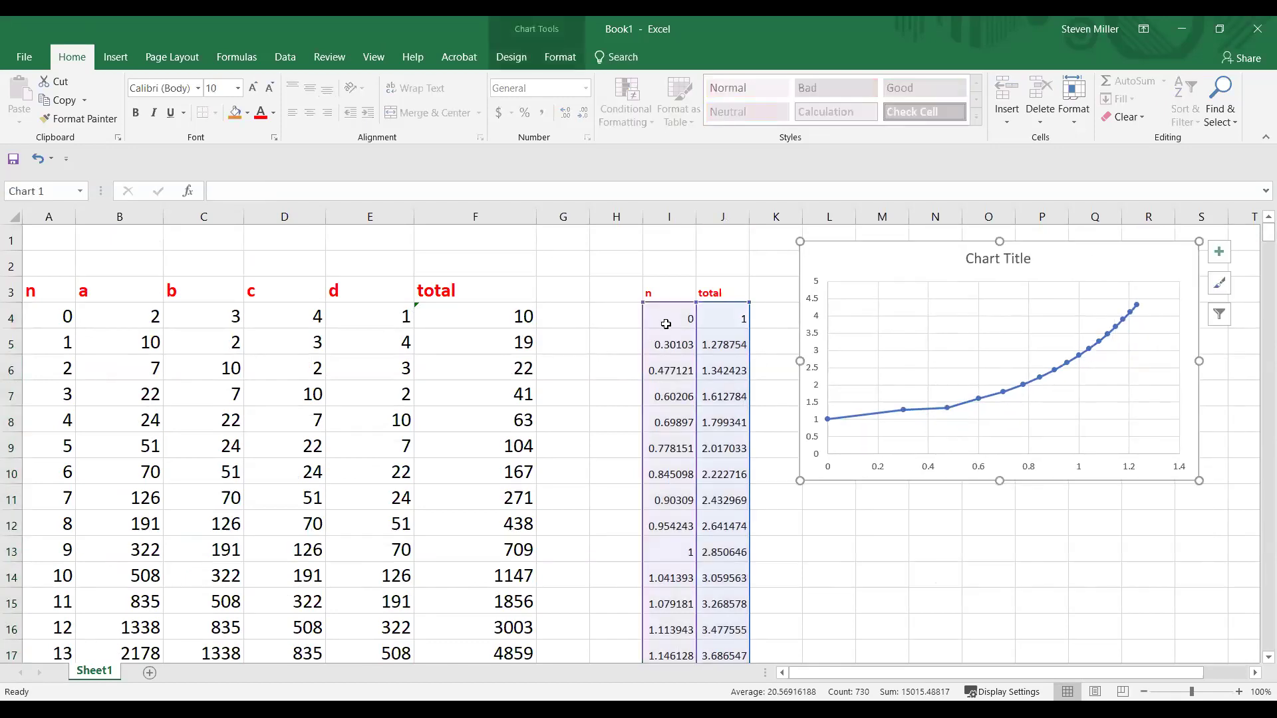
Step: Rewrite I4 as =A4 and fill it down column I to row 368 (n 0–364)
click(666, 321)
text(=)
key(Left)
key(Left)
key(Left)
key(Left)
key(Left)
key(Left)
key(Left)
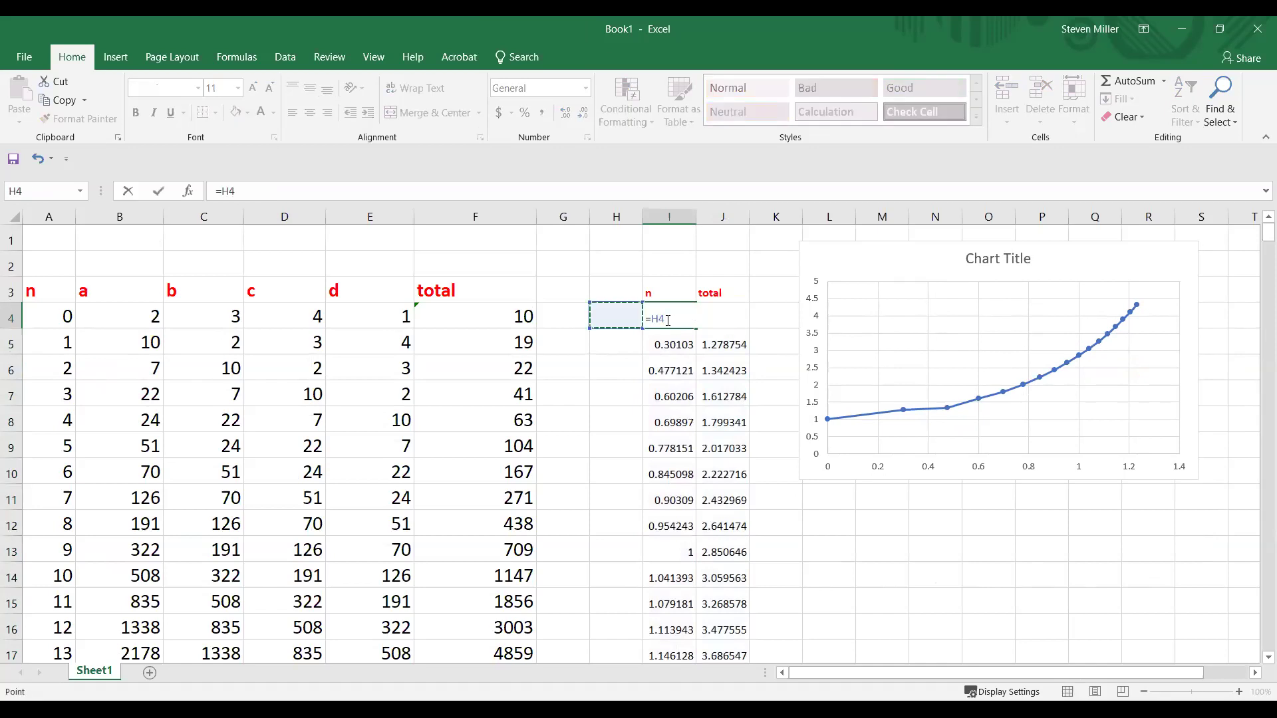
key(Left)
key(Return)
click(665, 320)
drag(665, 319, 666, 370)
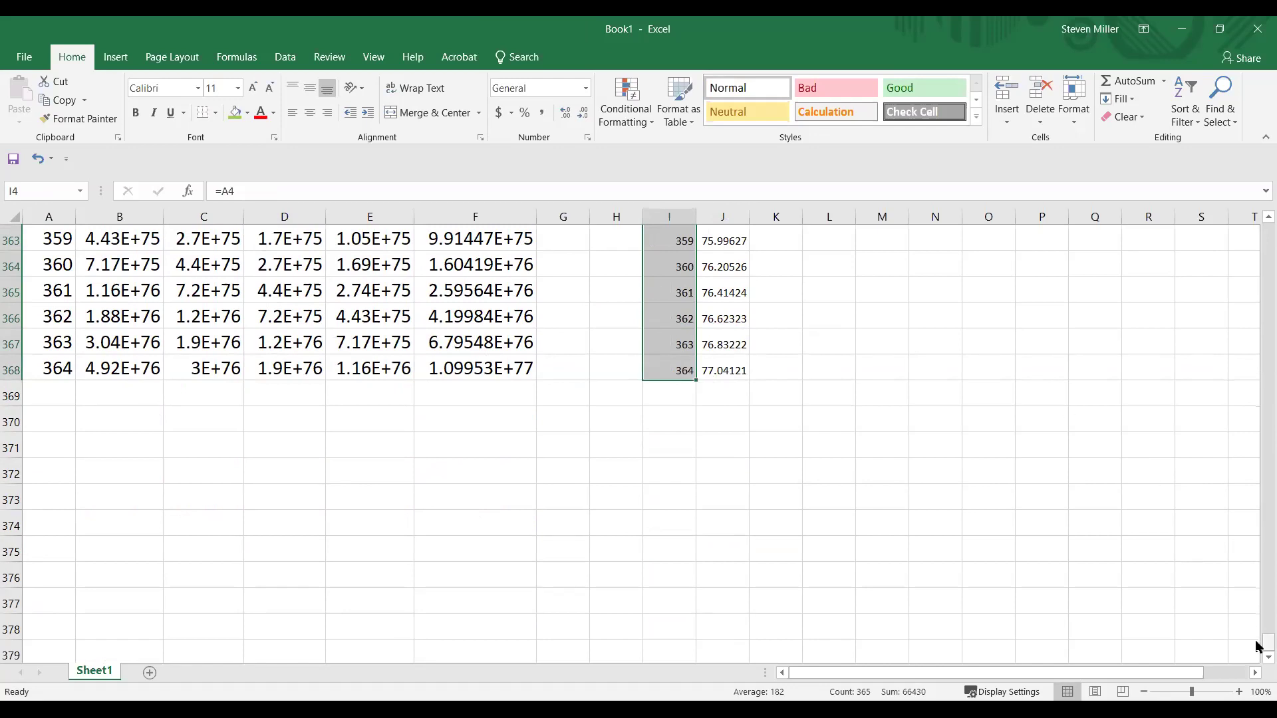
drag(1258, 646, 1210, 149)
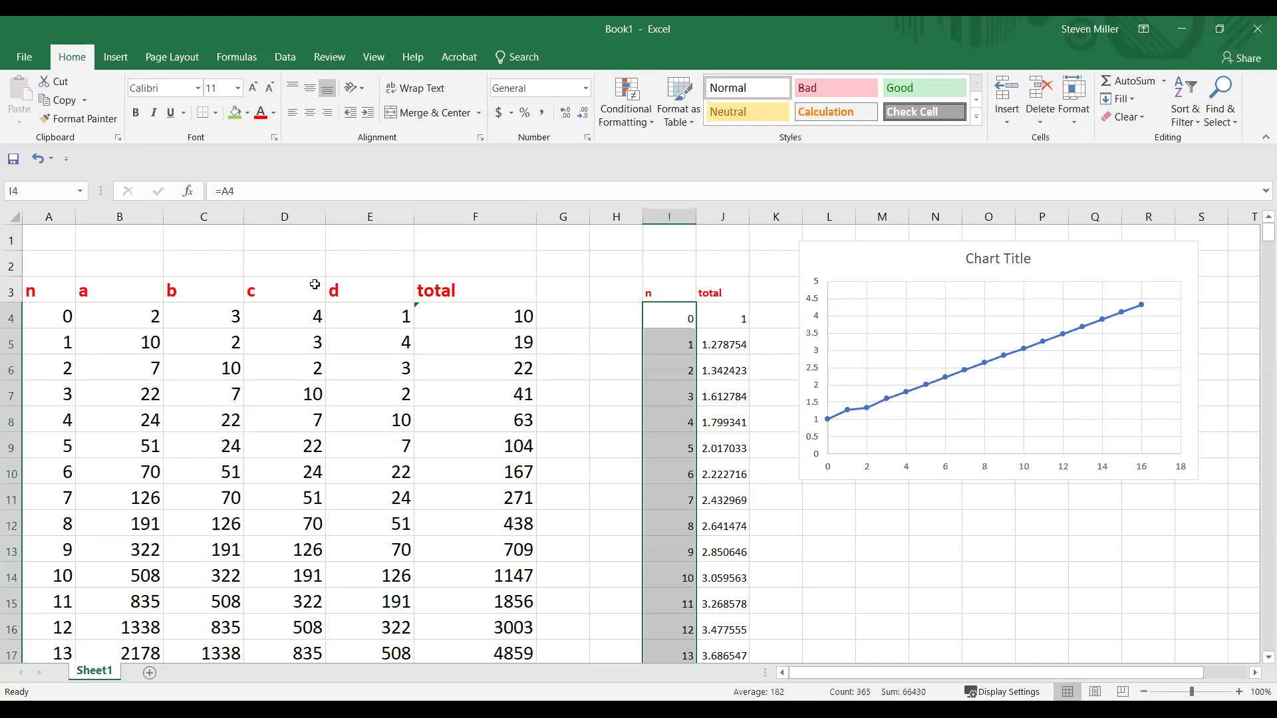
Step: Select cell B5 to inspect its recurrence formula
click(147, 341)
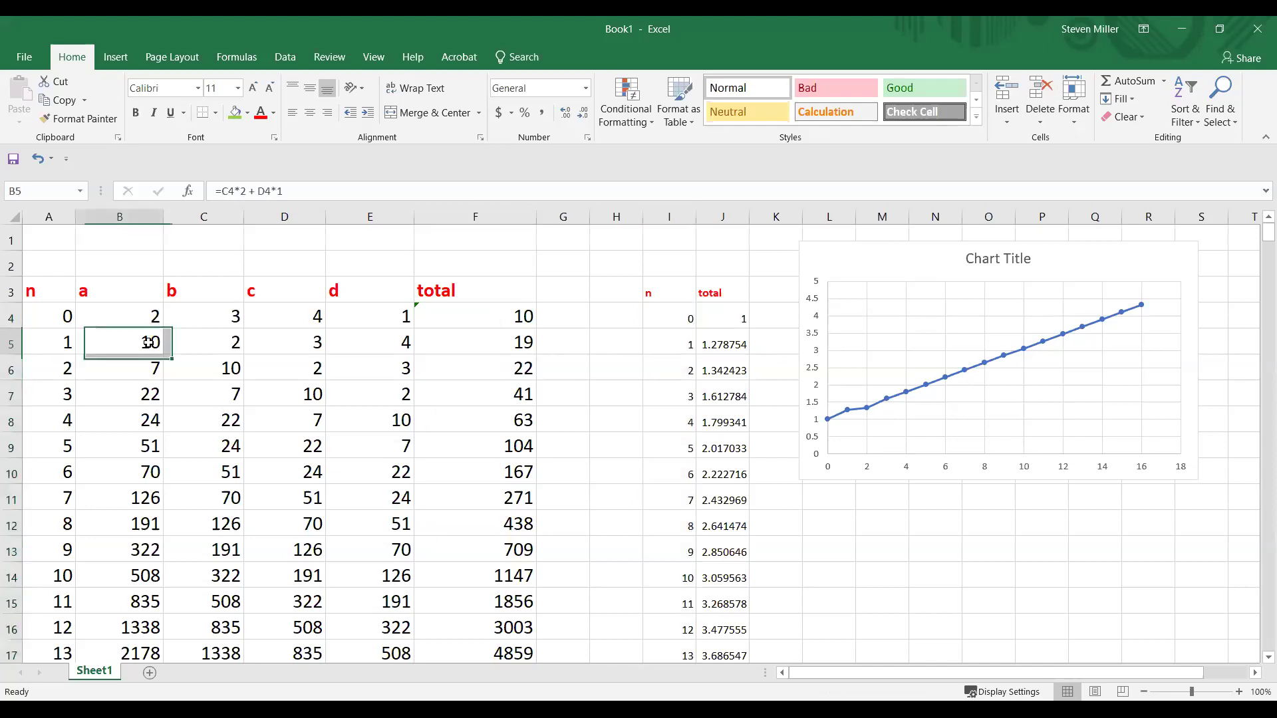